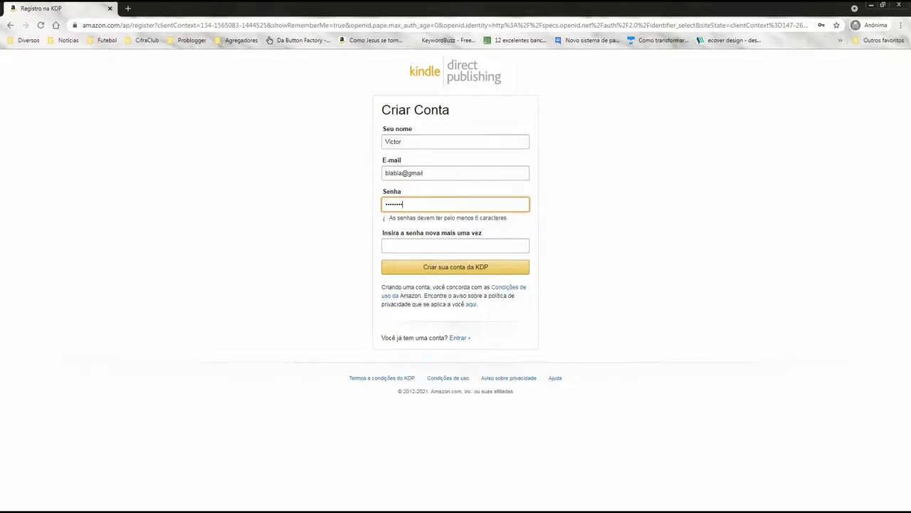
# - Enter the account password and repeat it in the confirmation field of the registration form
pyautogui.hotkey('ctrl', 'a')
pyautogui.click(455, 245)
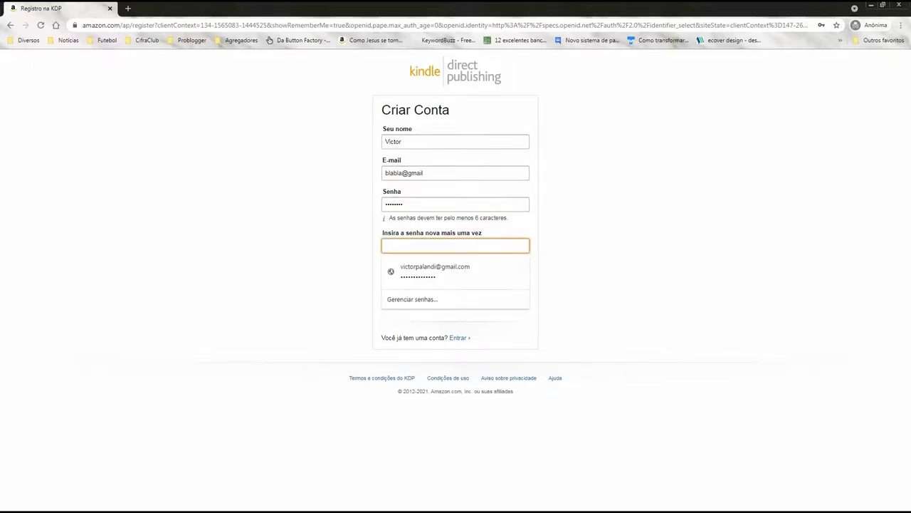
pyautogui.press('Escape')
pyautogui.hotkey('shift', 'Tab')
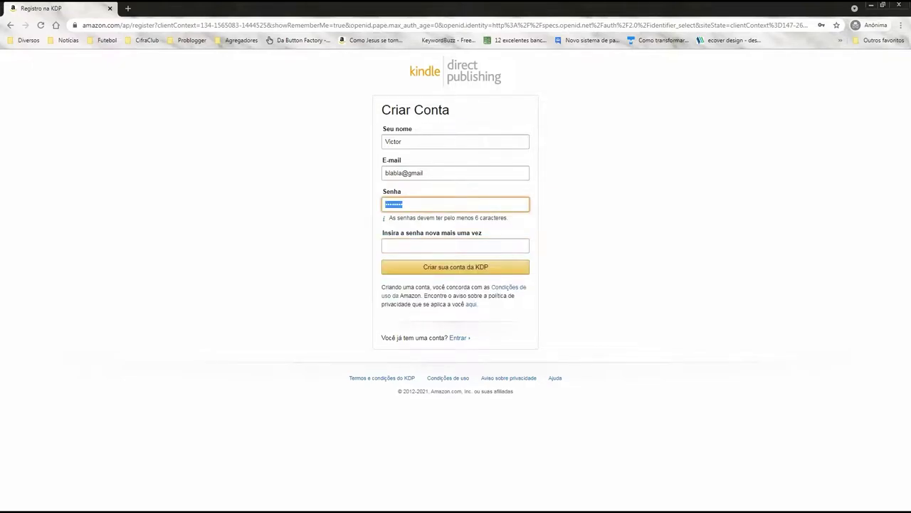
pyautogui.write('••••••••')
pyautogui.press('Tab')
pyautogui.write('••••••••')
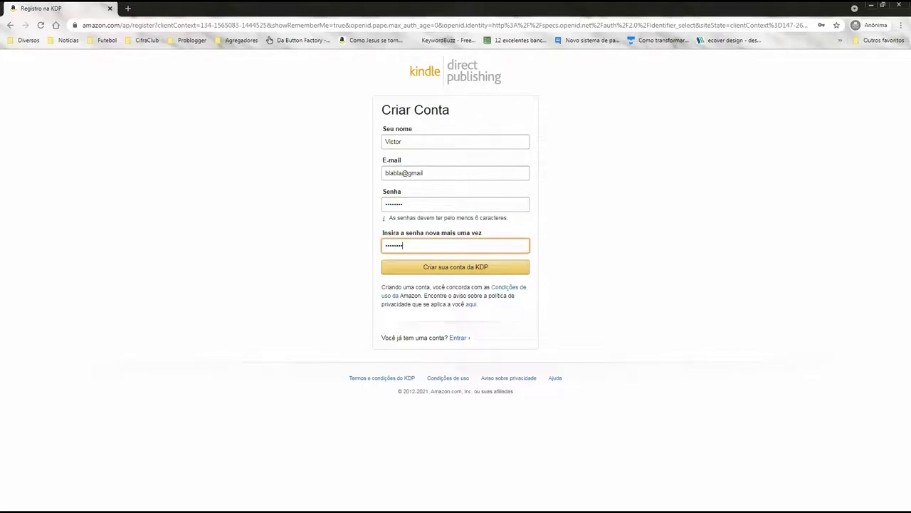
# - Complete the account's e-mail address with the .com ending
pyautogui.click(439, 175)
pyautogui.write('.com')
pyautogui.rightClick(440, 176)
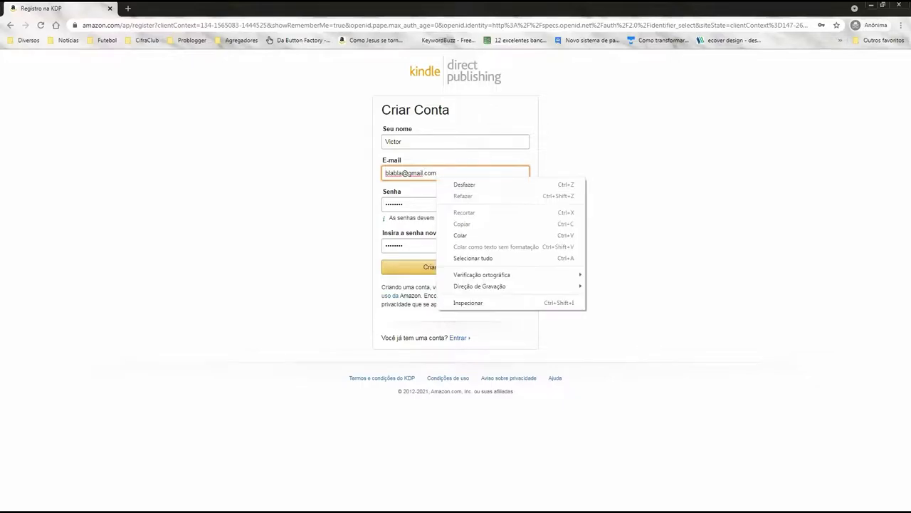
# - Submit the KDP account registration and solve the security puzzle by choosing the spiral galaxy
pyautogui.click(456, 267)
pyautogui.press('Return')
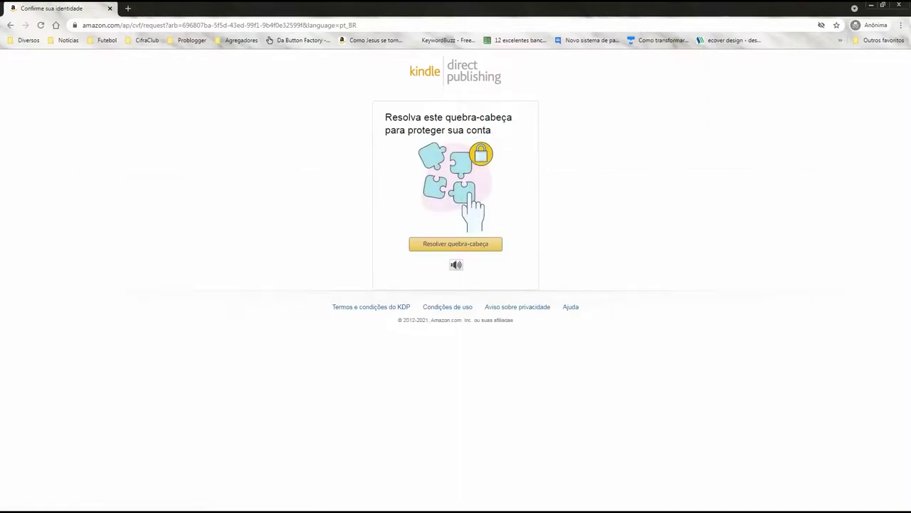
pyautogui.click(455, 243)
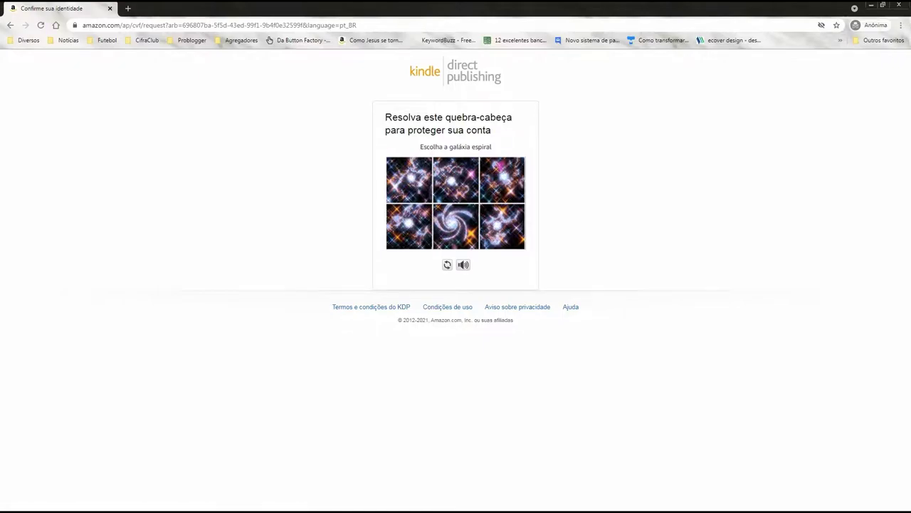
pyautogui.click(455, 225)
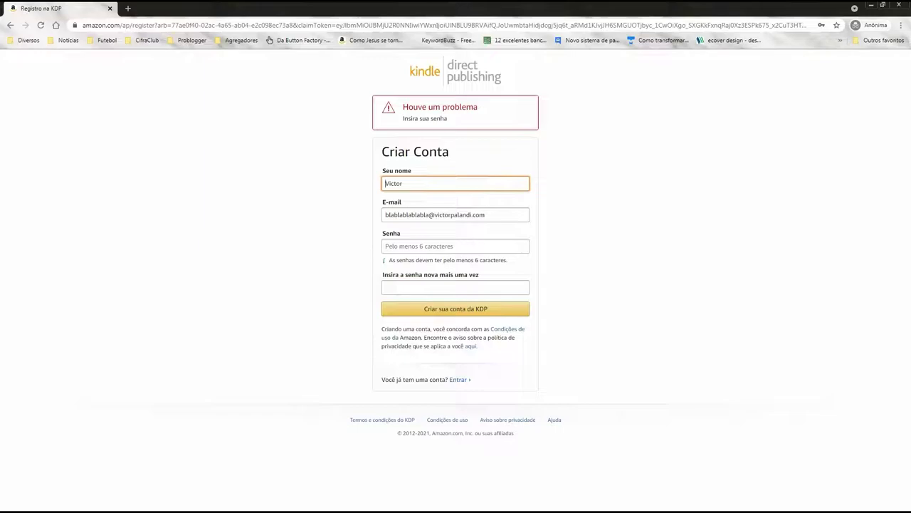
# - Re-enter the account password and its confirmation in the returned registration form
pyautogui.click(456, 247)
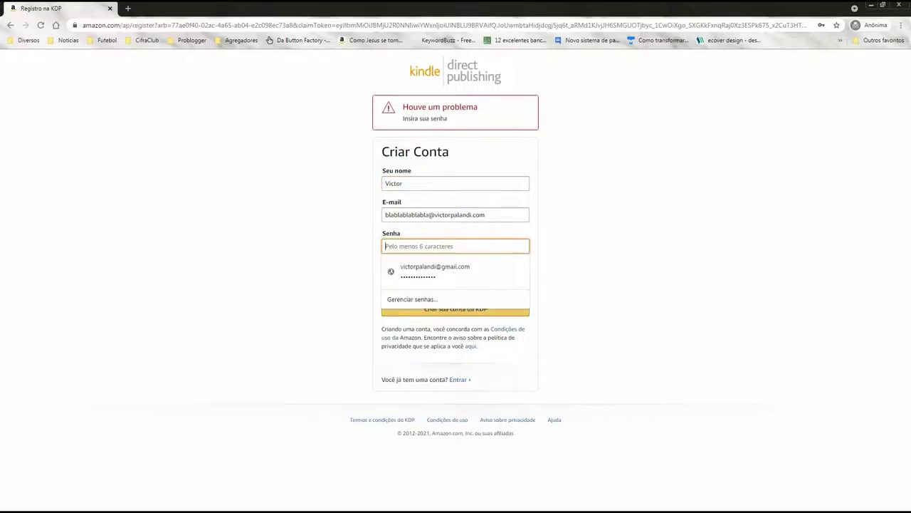
pyautogui.write('*********')
pyautogui.press('Tab')
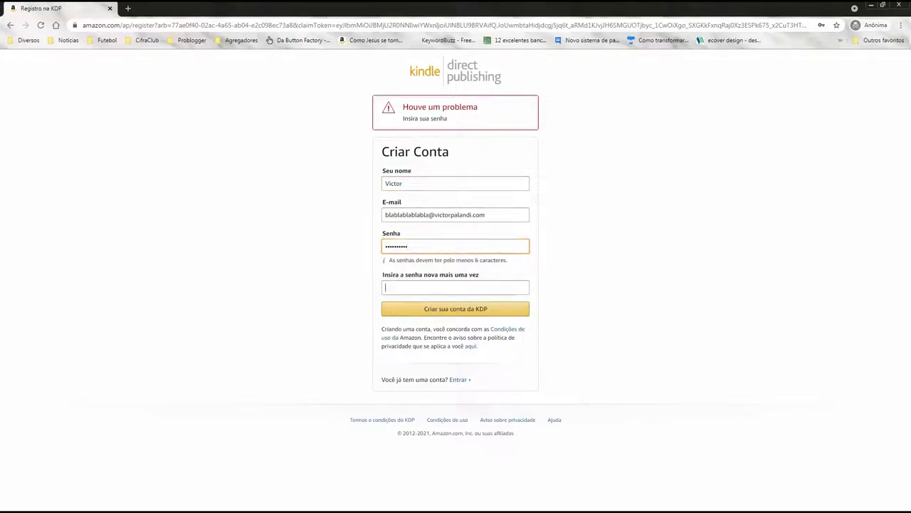
pyautogui.write('**********')
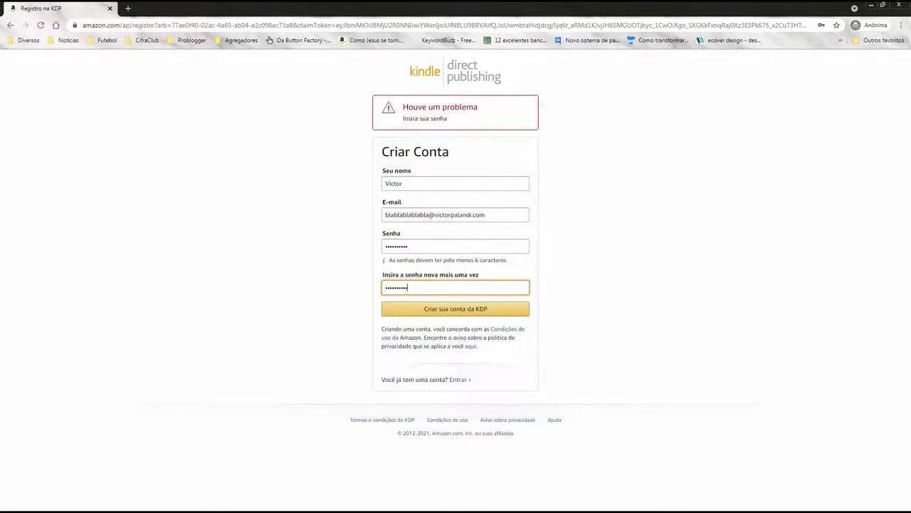
# - Resubmit the account registration and pass the new security puzzle by selecting the spiral galaxy tile
pyautogui.press('Return')
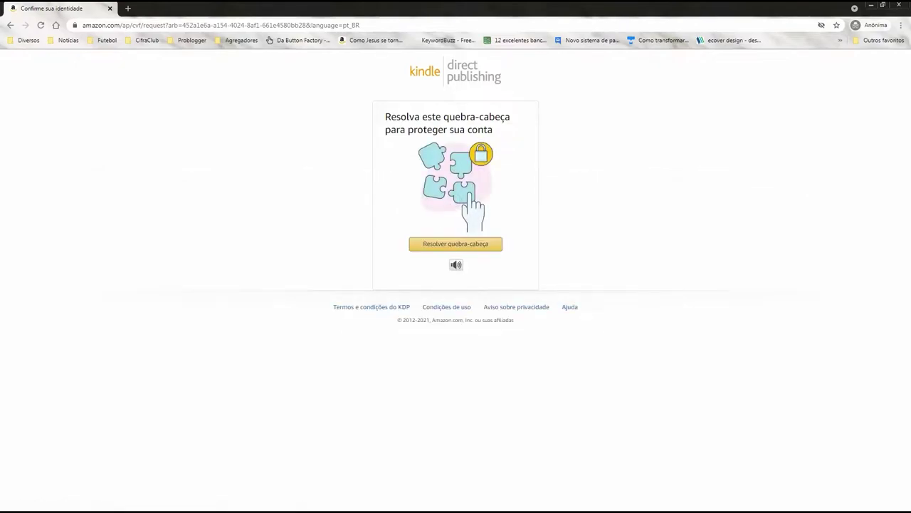
pyautogui.click(456, 244)
pyautogui.press('Down')
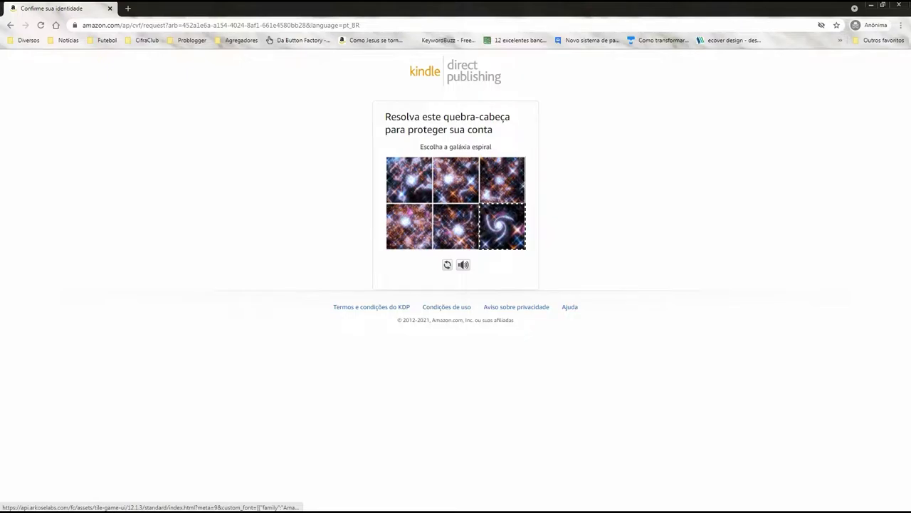
pyautogui.press('Return')
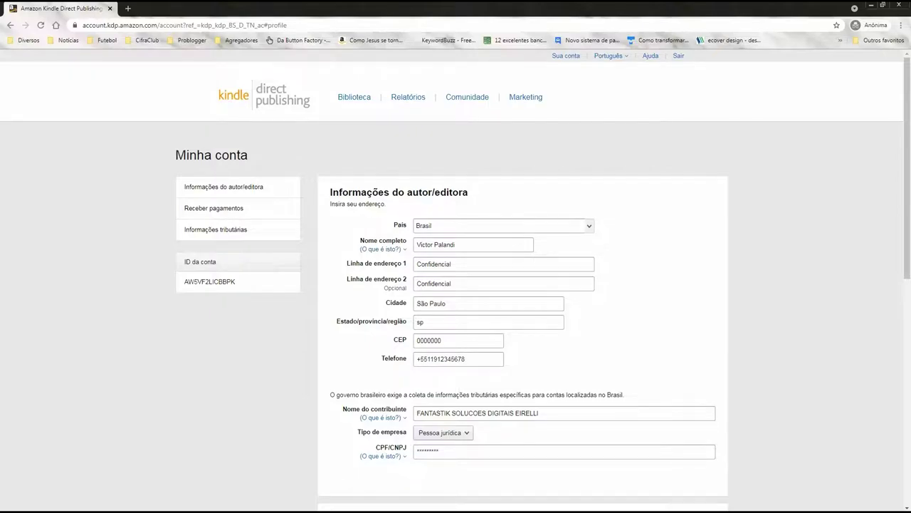
# - Review the account page's author/publisher details, company type options, payment settings and tax information
pyautogui.scroll(-2, 456, 285)
pyautogui.scroll(-1, 455, 285)
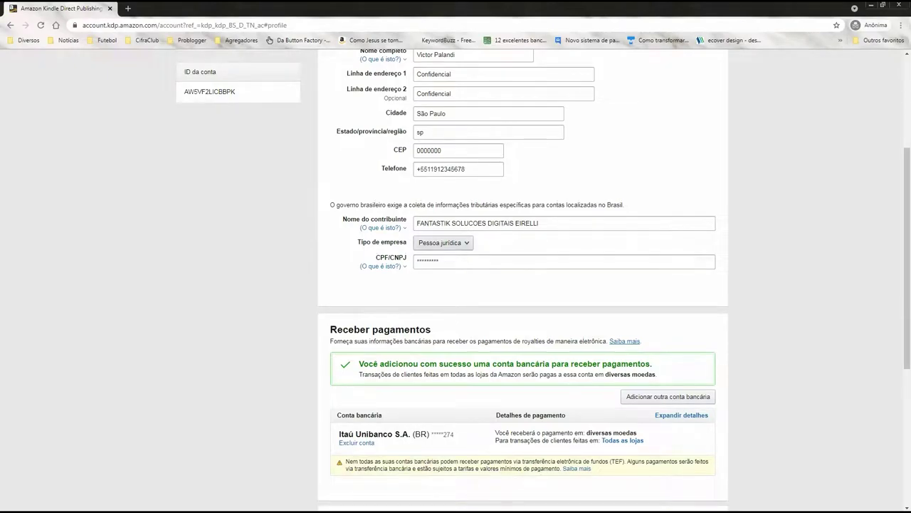
pyautogui.click(442, 243)
pyautogui.click(443, 254)
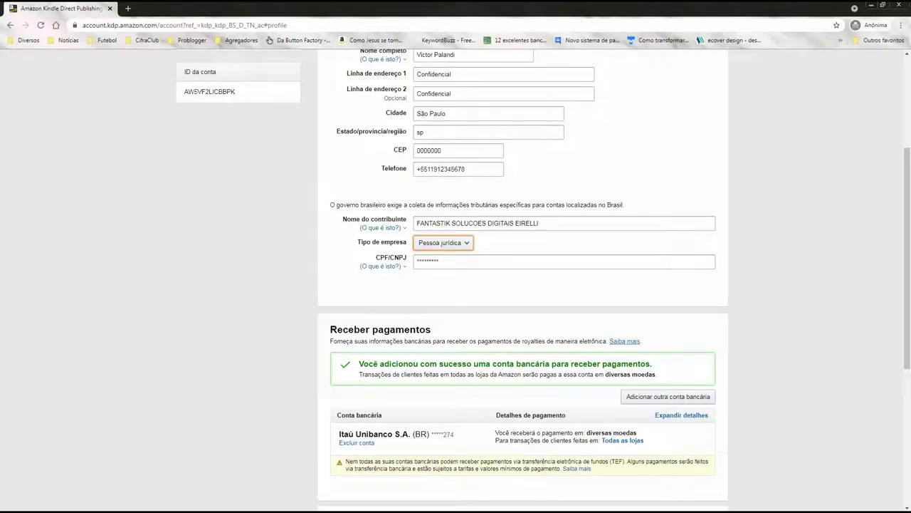
pyautogui.scroll(-2, 524, 285)
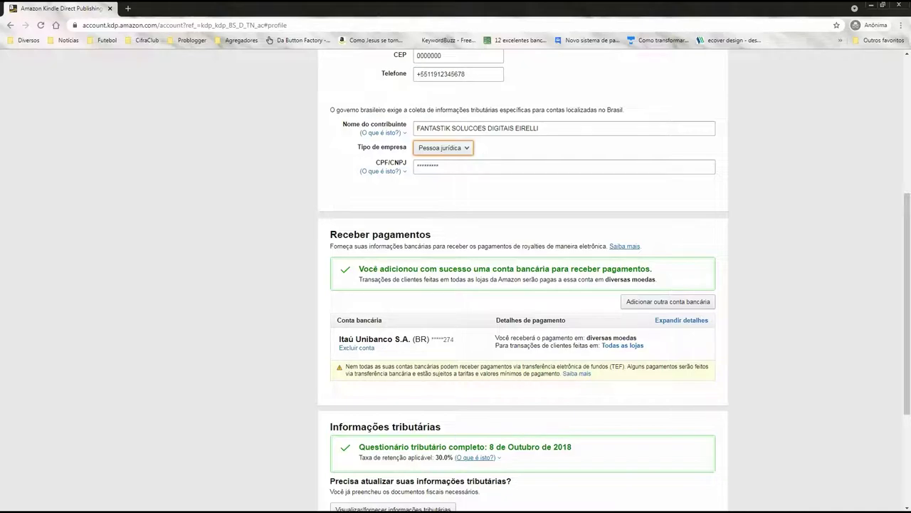
pyautogui.scroll(-2, 523, 285)
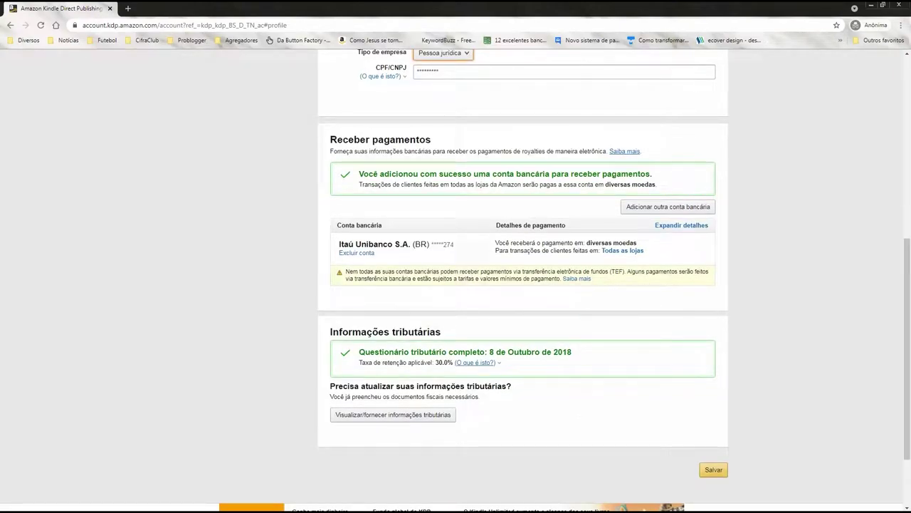
pyautogui.scroll(8, 523, 284)
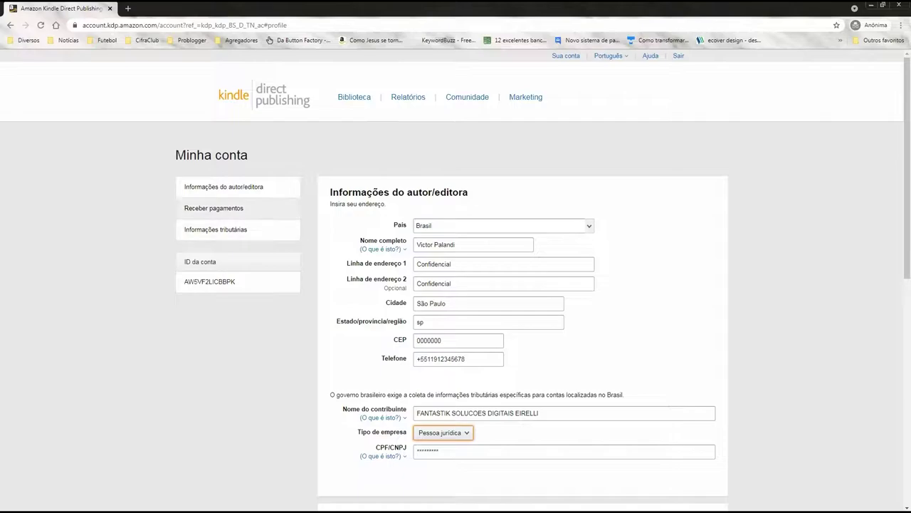
pyautogui.scroll(-10, 524, 285)
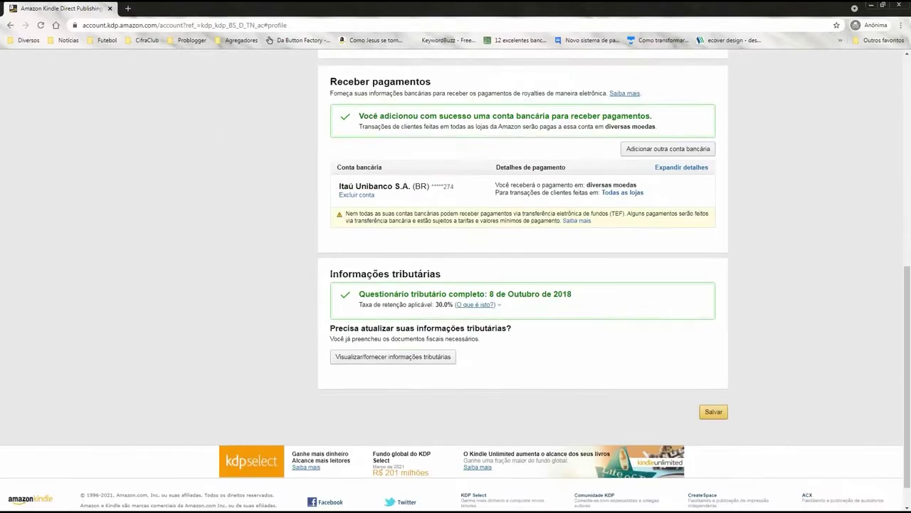
pyautogui.scroll(10, 524, 285)
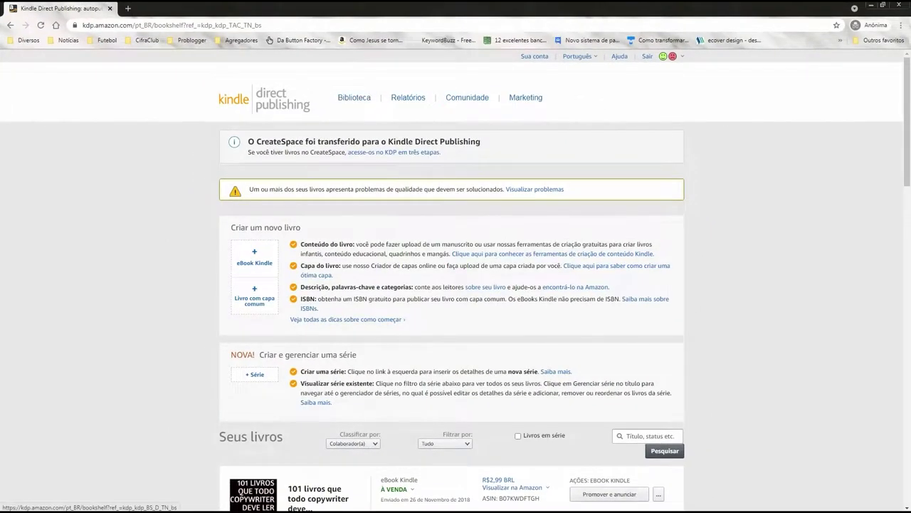
# - Start a new Kindle eBook and go to the title and subtitle fields of its details
pyautogui.click(254, 258)
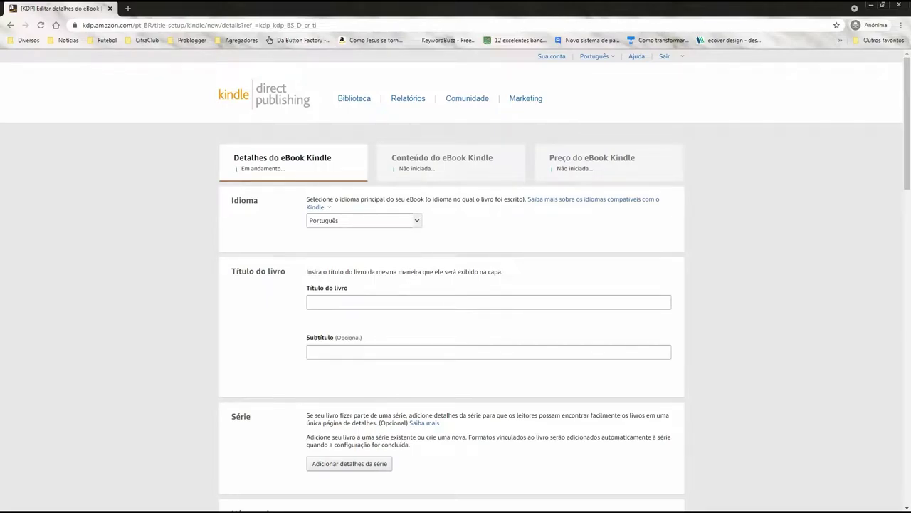
pyautogui.scroll(-2, 456, 277)
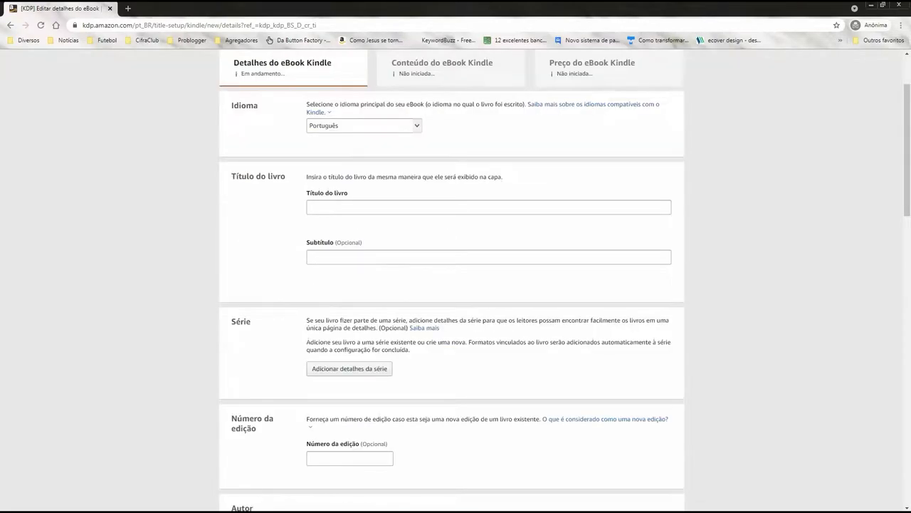
pyautogui.click(489, 207)
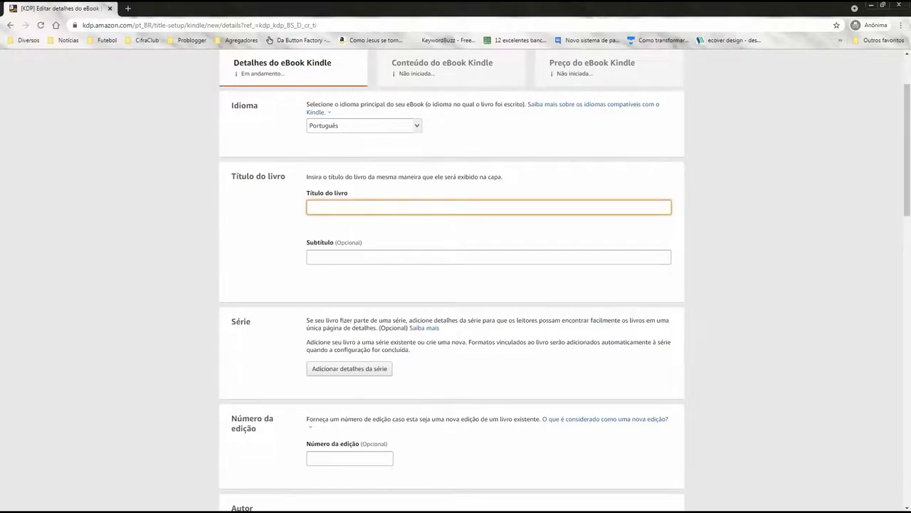
pyautogui.click(489, 257)
pyautogui.scroll(-3, 489, 257)
pyautogui.scroll(2, 455, 285)
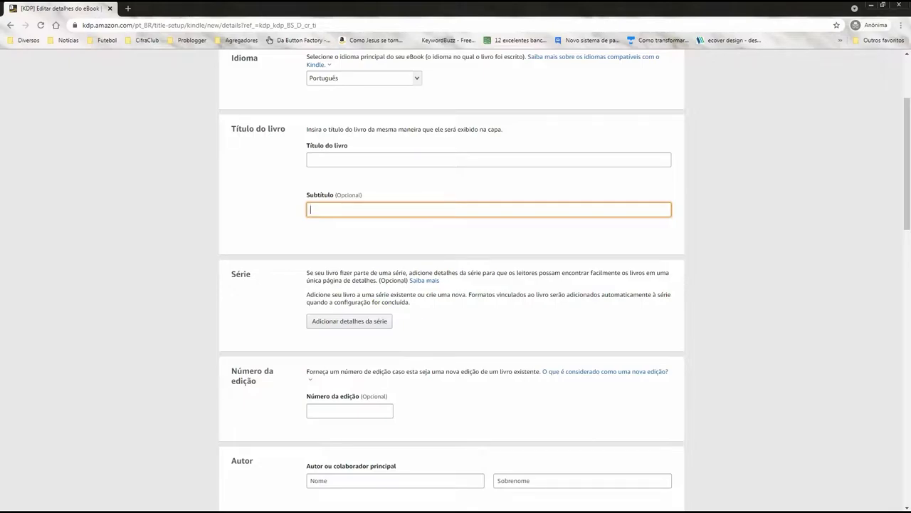
# - Examine the edition number, author and optional contributor fields of the eBook details, including the available contributor roles
pyautogui.scroll(-4, 456, 285)
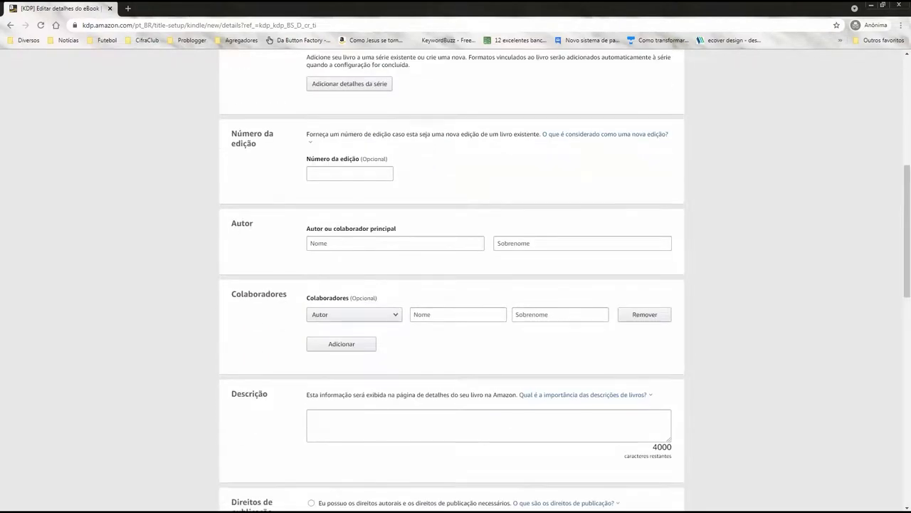
pyautogui.scroll(-1, 455, 285)
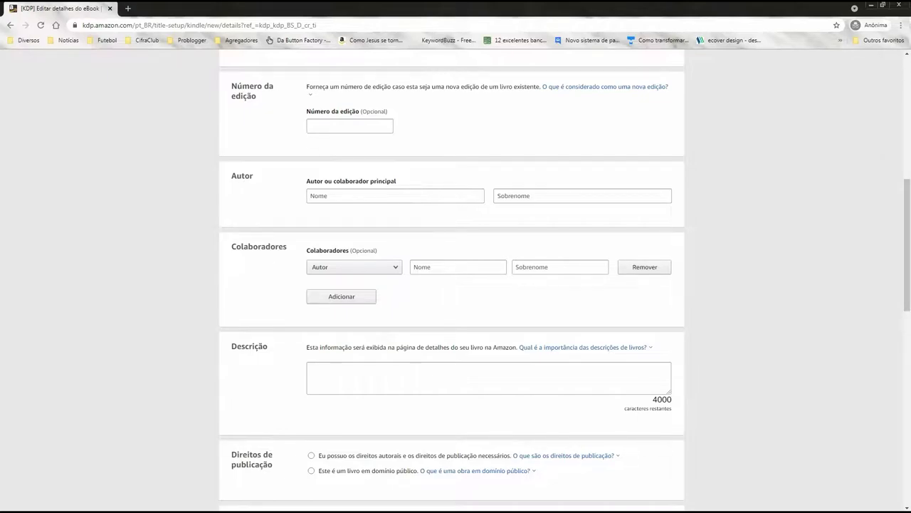
pyautogui.scroll(-1, 456, 284)
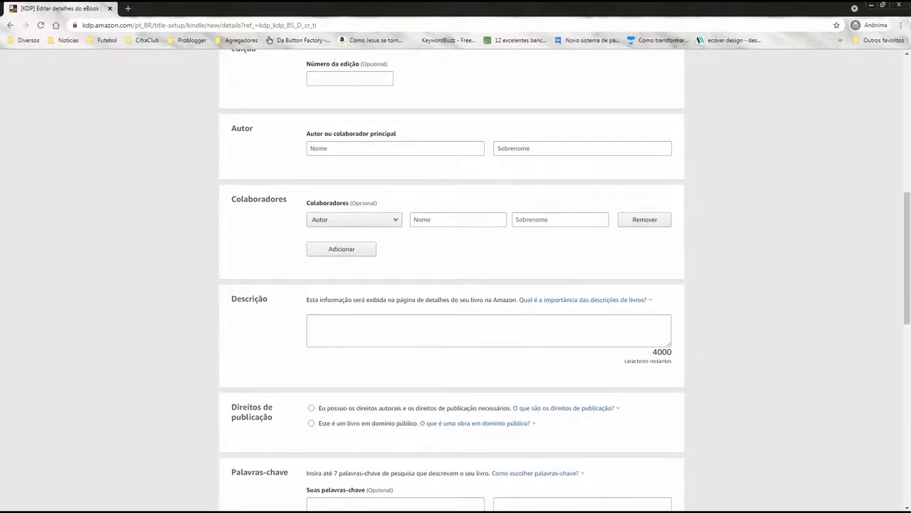
pyautogui.click(583, 148)
pyautogui.click(455, 171)
pyautogui.click(354, 223)
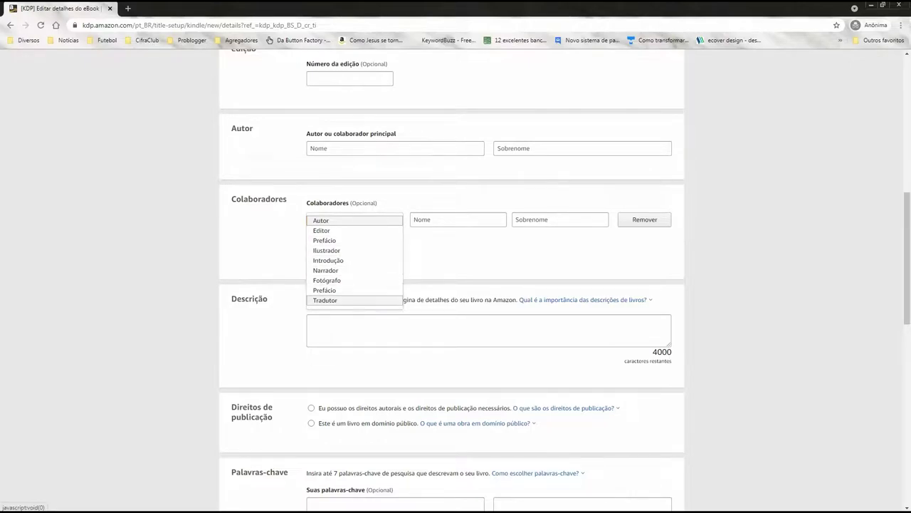
pyautogui.press('Escape')
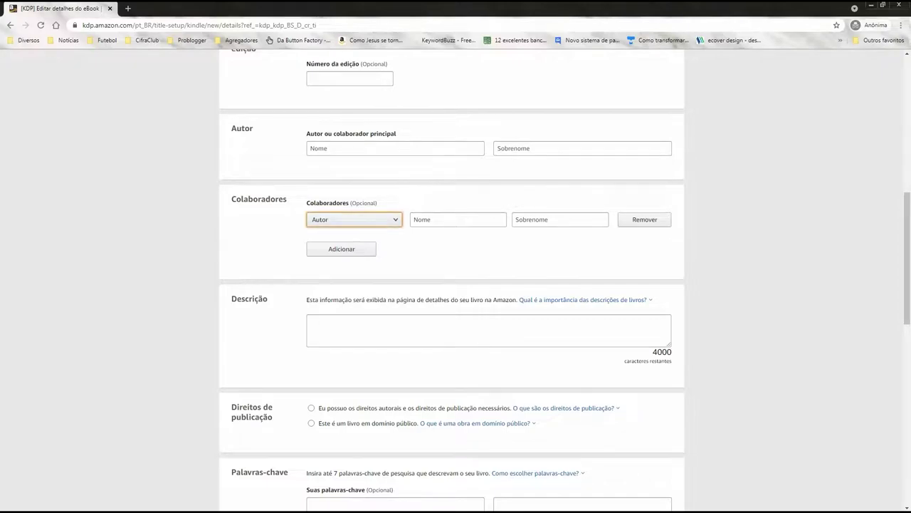
pyautogui.moveTo(377, 202); pyautogui.dragTo(349, 203)
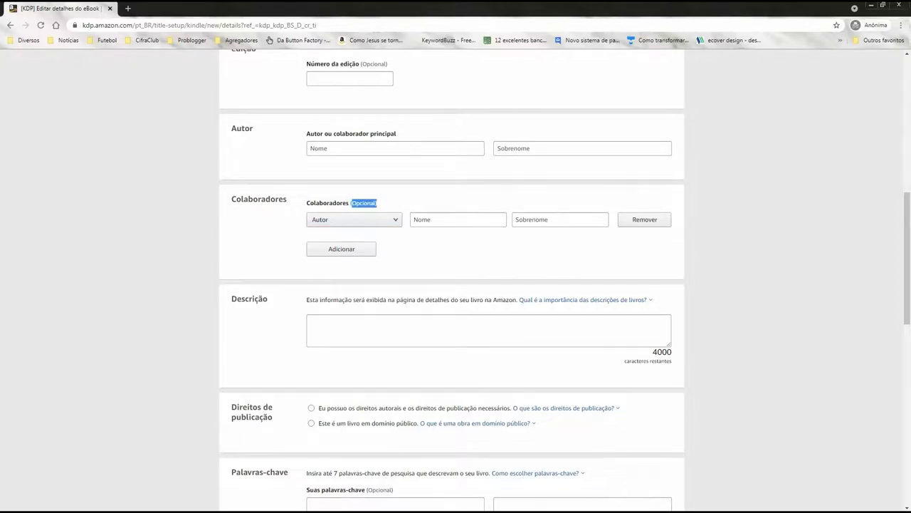
pyautogui.click(364, 204)
# - Look through the eBook's description, publishing rights, keywords, categories and age range sections
pyautogui.scroll(-3, 456, 280)
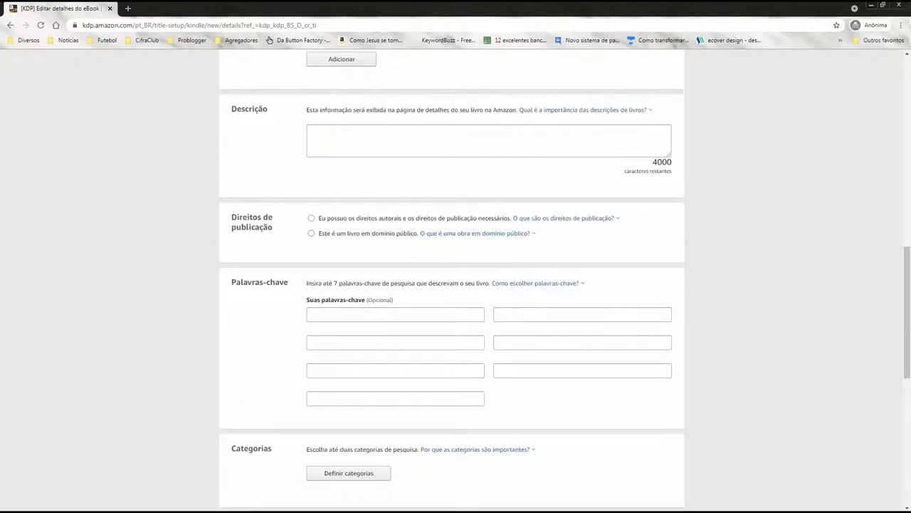
pyautogui.click(463, 140)
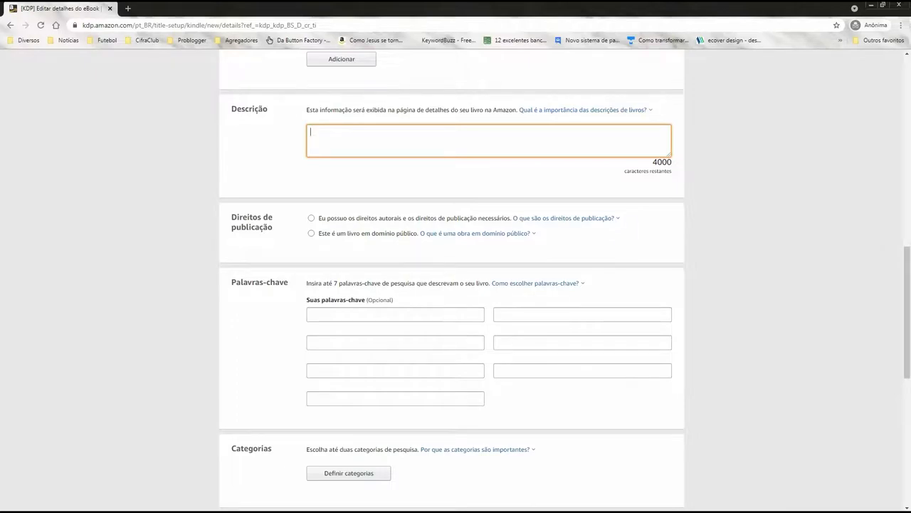
pyautogui.scroll(-1, 456, 285)
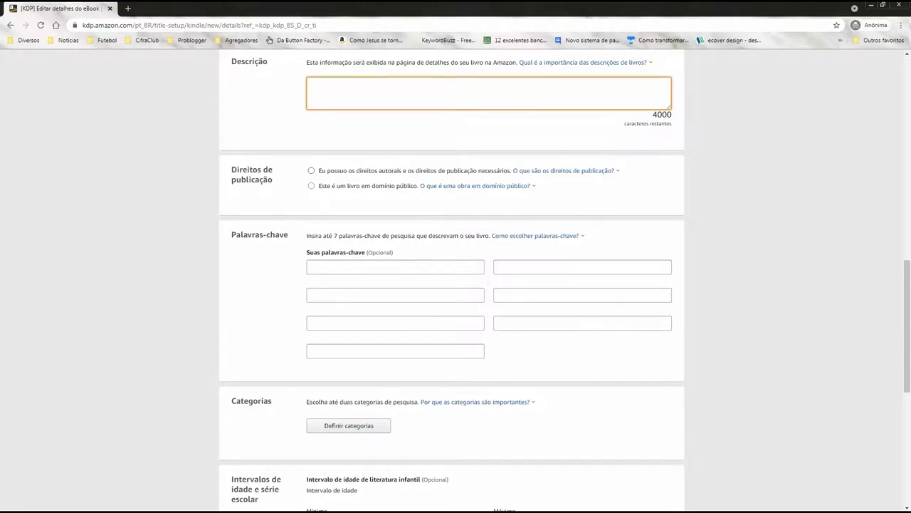
pyautogui.scroll(-3, 456, 285)
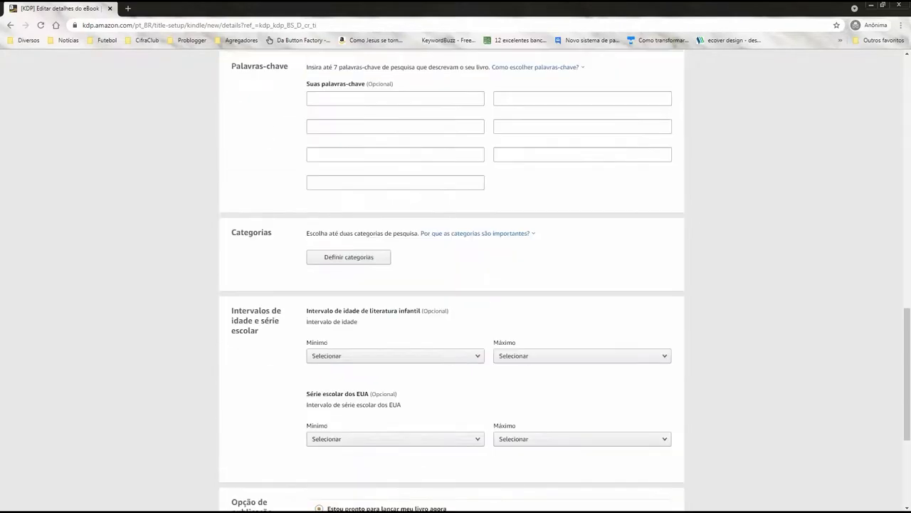
pyautogui.scroll(1, 456, 284)
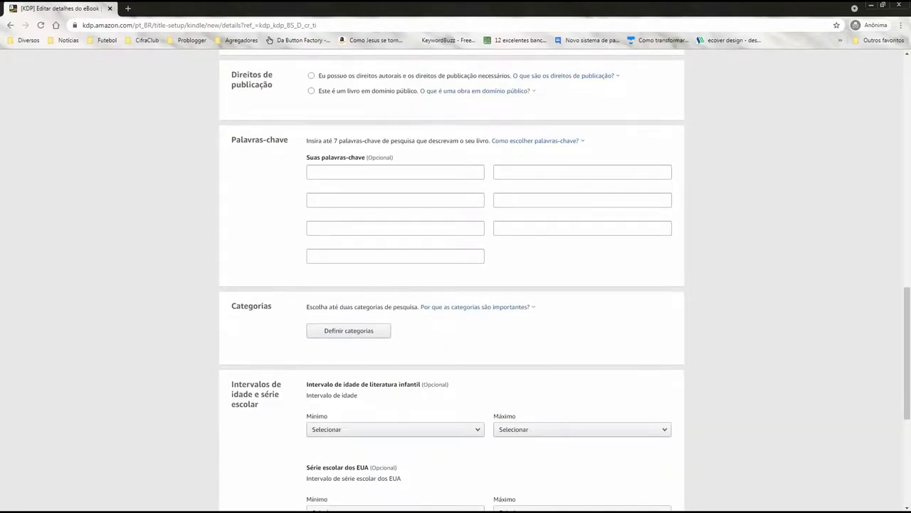
# - Set the eBook's title to "Super Copywriting"
pyautogui.scroll(-2, 456, 284)
pyautogui.scroll(11, 455, 285)
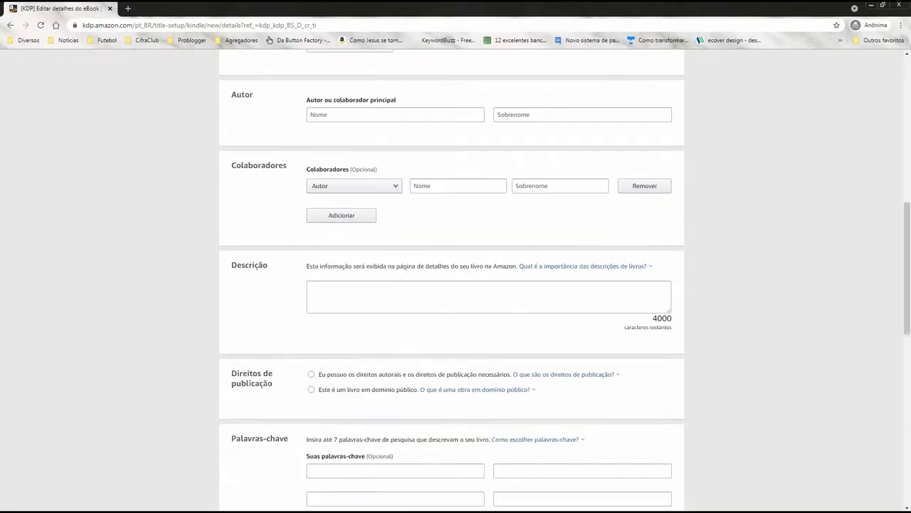
pyautogui.scroll(2, 455, 285)
pyautogui.scroll(-2, 456, 284)
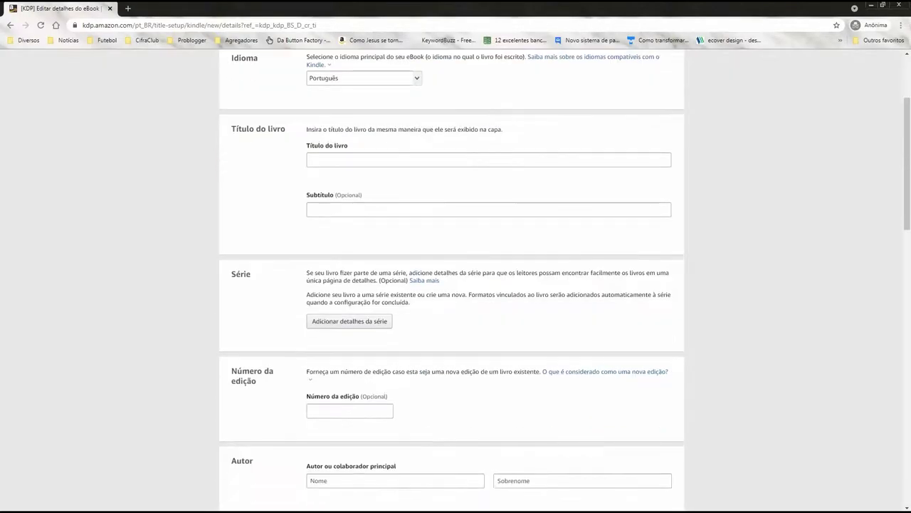
pyautogui.click(488, 161)
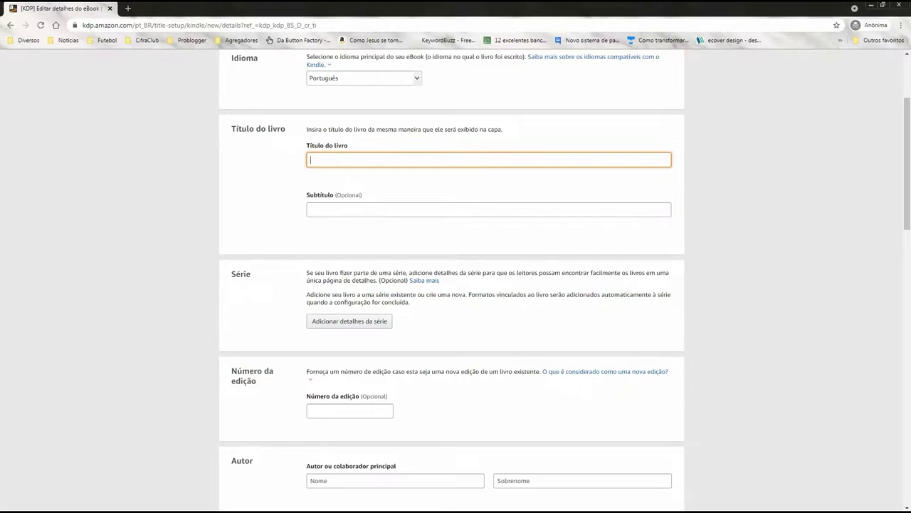
pyautogui.write('Super Copywriting')
# - Set the edition number to 1 and enter the primary author's first name and surname
pyautogui.scroll(-5, 456, 284)
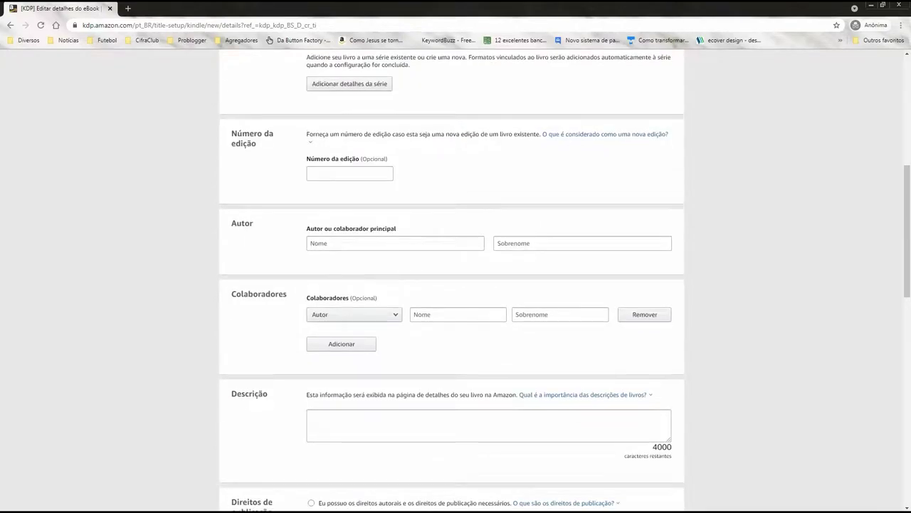
pyautogui.click(350, 174)
pyautogui.write('1')
pyautogui.press('Tab')
pyautogui.write('Victor')
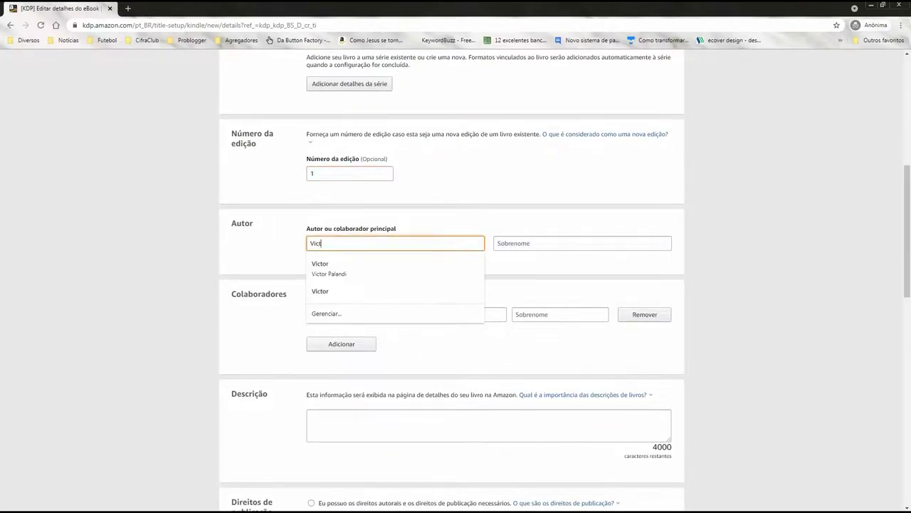
pyautogui.press('Tab')
pyautogui.write('Palandi')
pyautogui.press('Tab')
# - Write the description "Melhor livro já escrito pelo" followed by the author's surname, and declare ownership of the copyright and necessary publishing rights
pyautogui.scroll(-2, 455, 285)
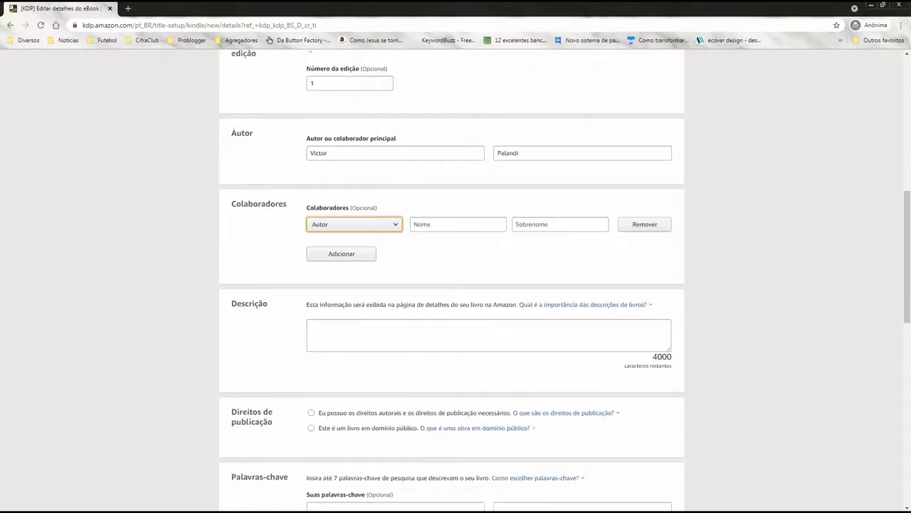
pyautogui.scroll(-2, 455, 285)
pyautogui.click(456, 236)
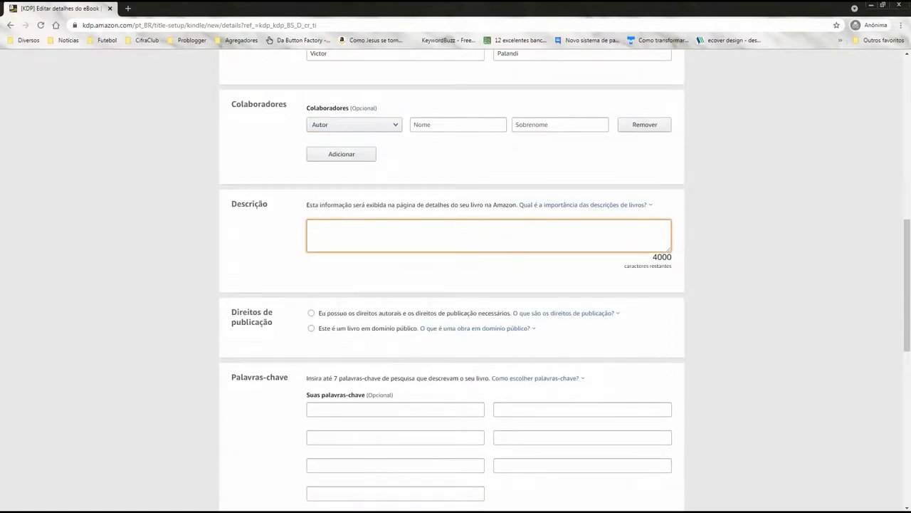
pyautogui.write('Melhor livro já escrito pelo Palandi')
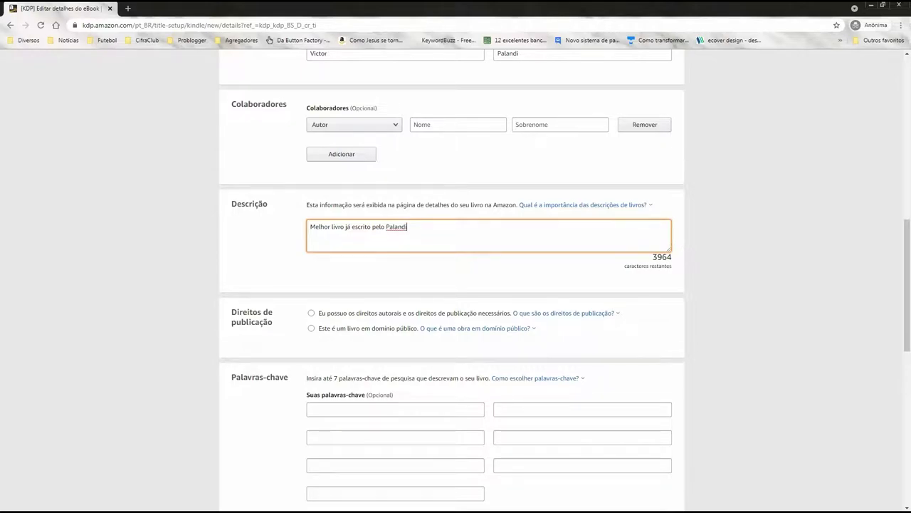
pyautogui.scroll(-2, 456, 285)
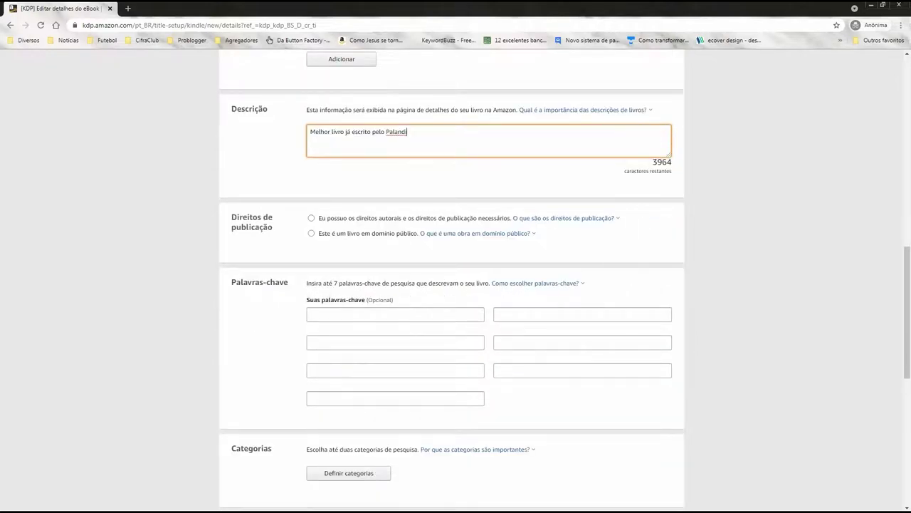
pyautogui.click(311, 218)
# - Add the search keywords Copywriting, Vendas Online, the author's surname, Copy and Marketing Digital
pyautogui.scroll(-1, 311, 217)
pyautogui.scroll(-1, 370, 221)
pyautogui.click(395, 219)
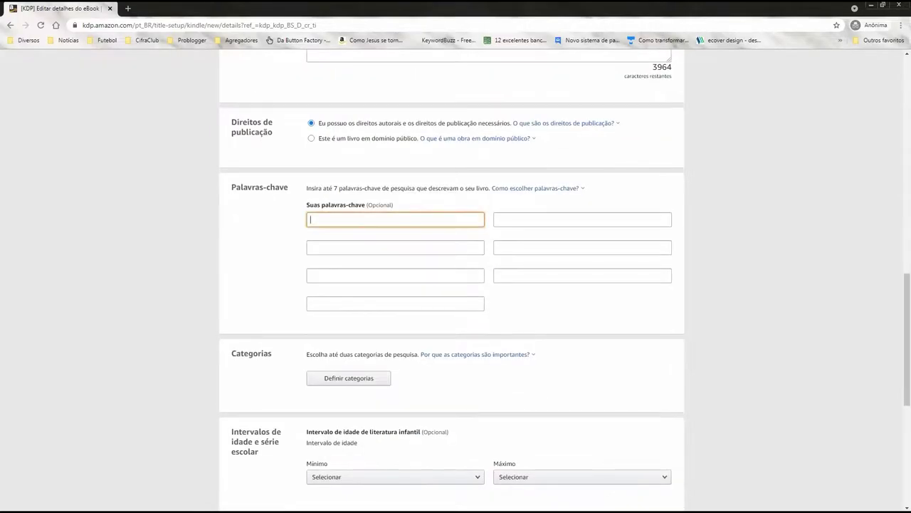
pyautogui.write('Copywriting')
pyautogui.press('Tab')
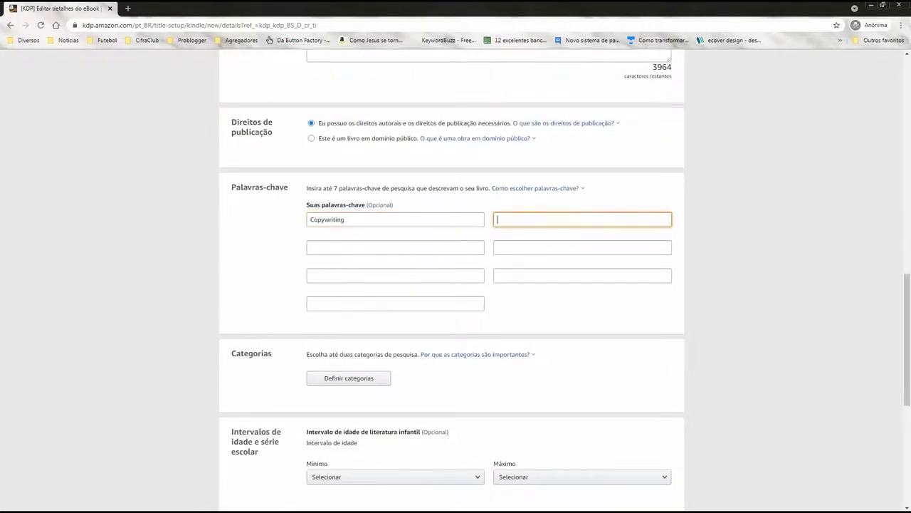
pyautogui.write('Vendas Online')
pyautogui.press('Tab')
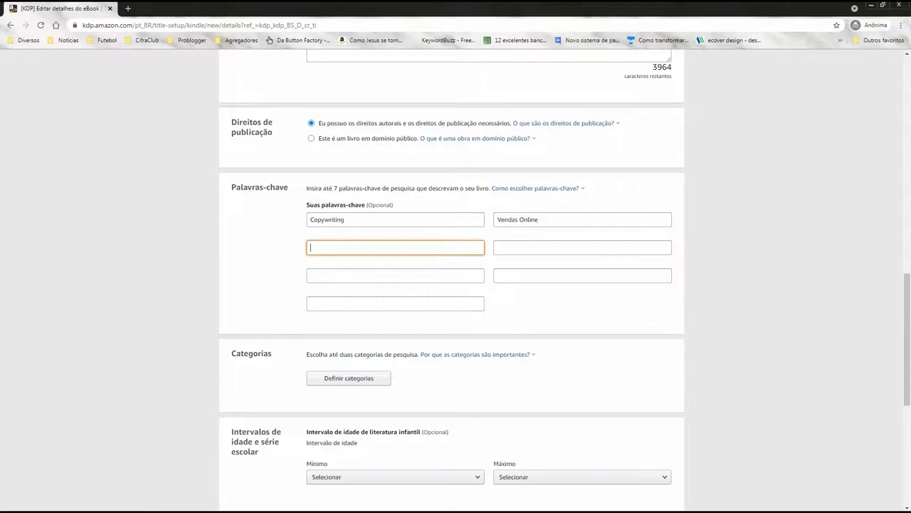
pyautogui.write('Palandi')
pyautogui.press('Tab')
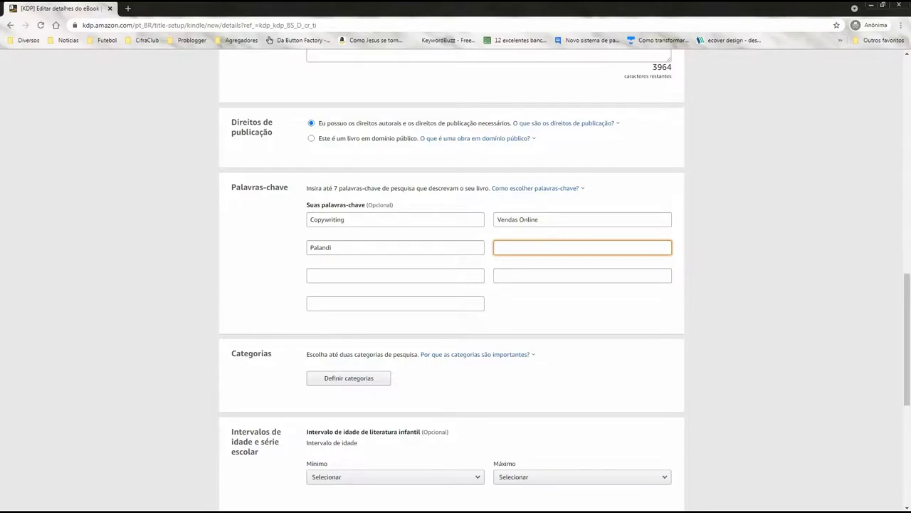
pyautogui.write('Copy')
pyautogui.press('Tab')
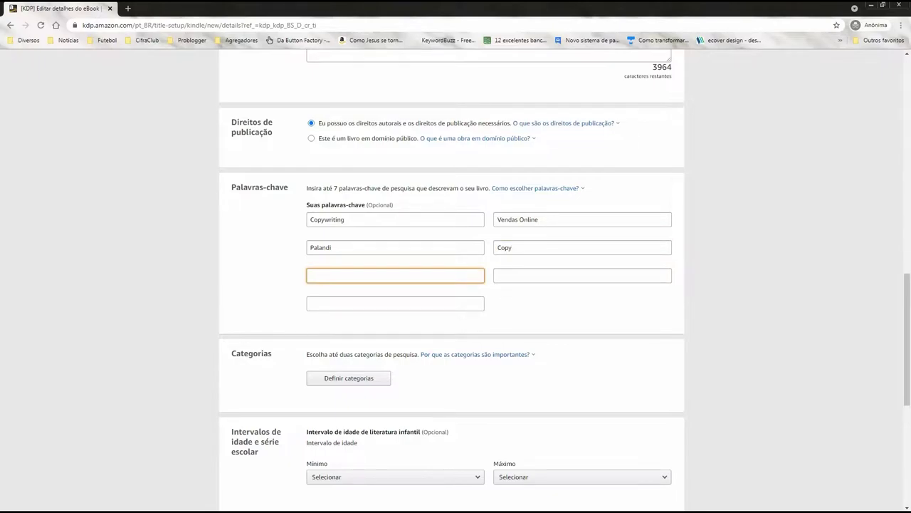
pyautogui.write('Marketing Digital')
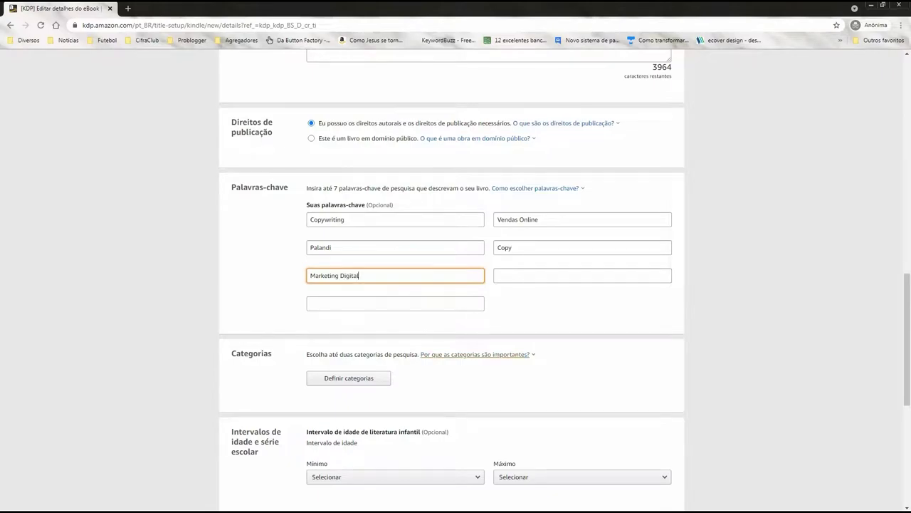
# - Open the eBook's category selection and expand the Não ficção group
pyautogui.scroll(3, 452, 285)
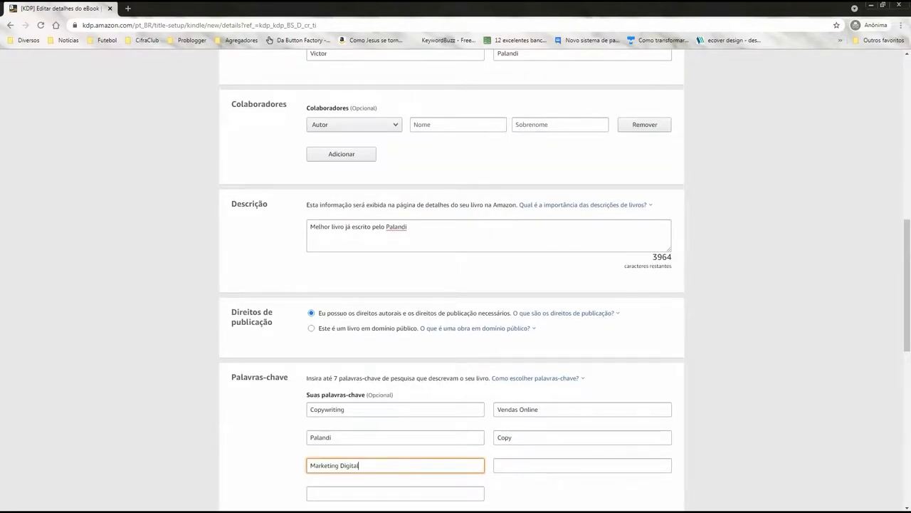
pyautogui.scroll(-3, 452, 285)
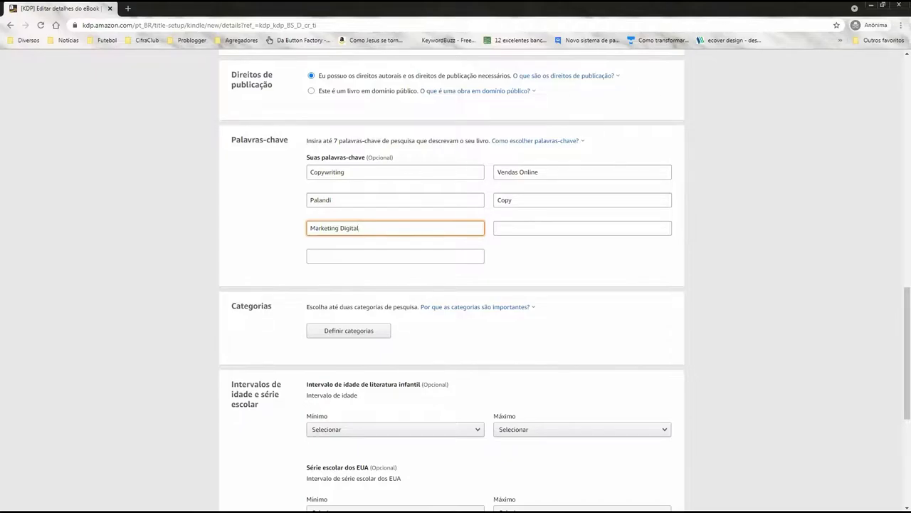
pyautogui.scroll(-3, 456, 285)
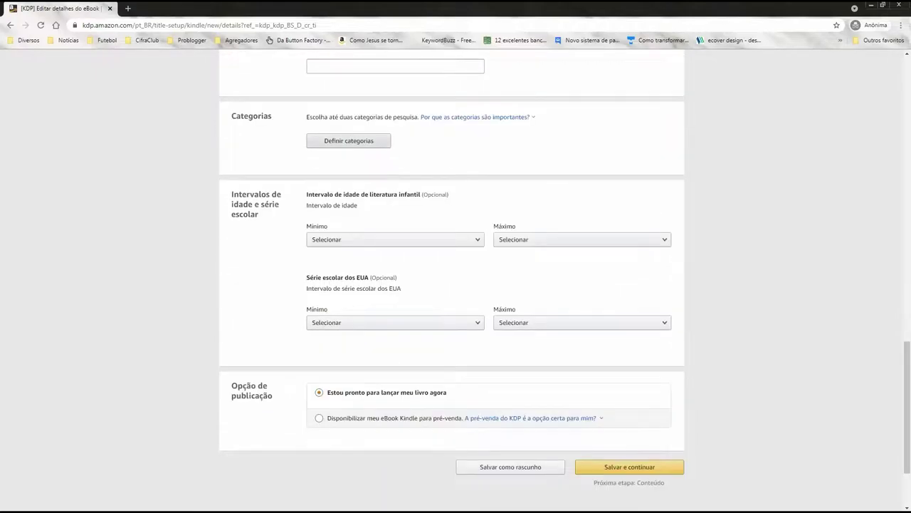
pyautogui.click(344, 141)
pyautogui.click(354, 233)
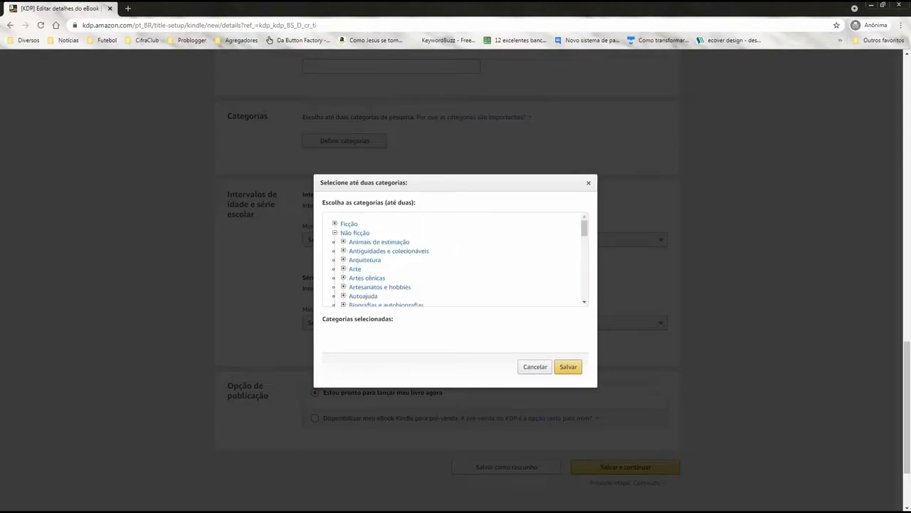
# - Look through the Não ficção categories and expand Negócios e economia
pyautogui.scroll(-2, 456, 259)
pyautogui.scroll(-8, 456, 259)
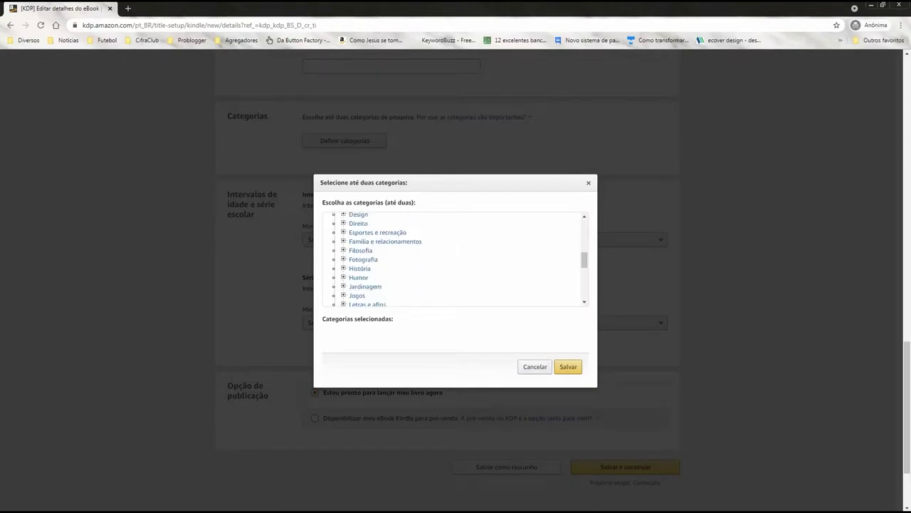
pyautogui.scroll(-1, 455, 259)
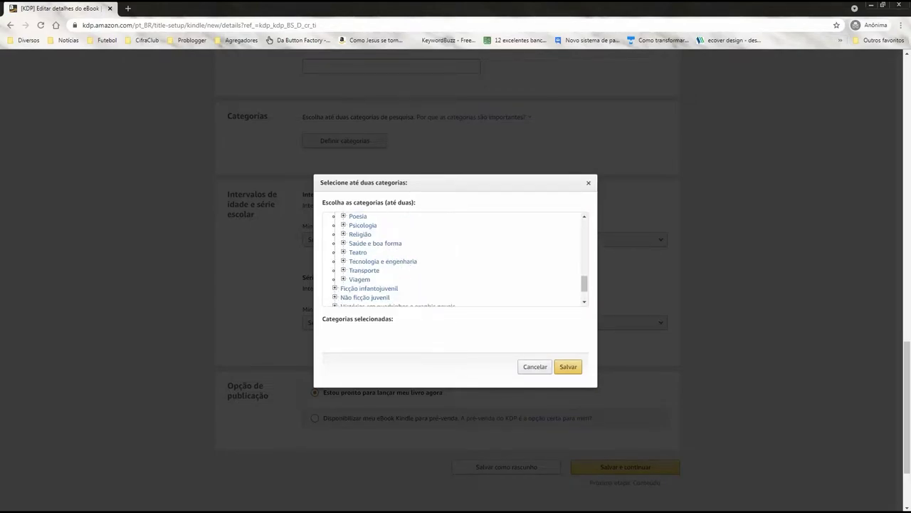
pyautogui.scroll(3, 456, 259)
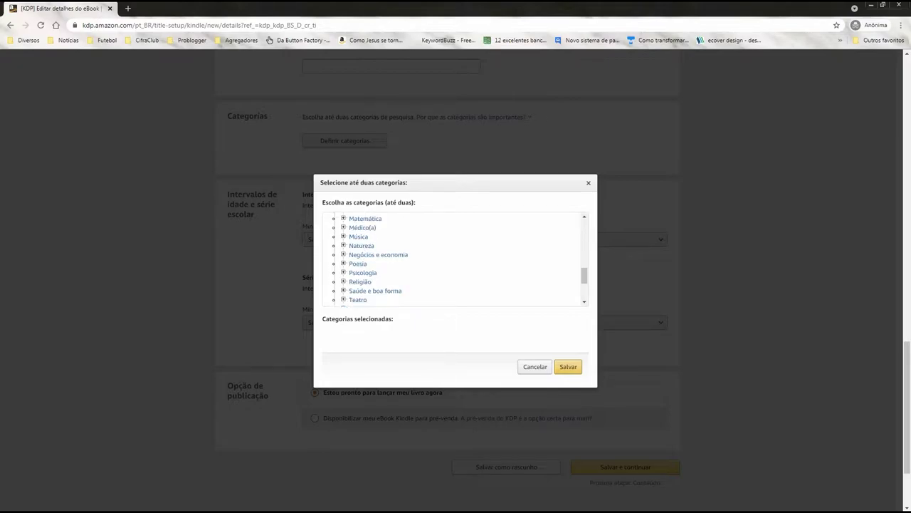
pyautogui.scroll(10, 456, 259)
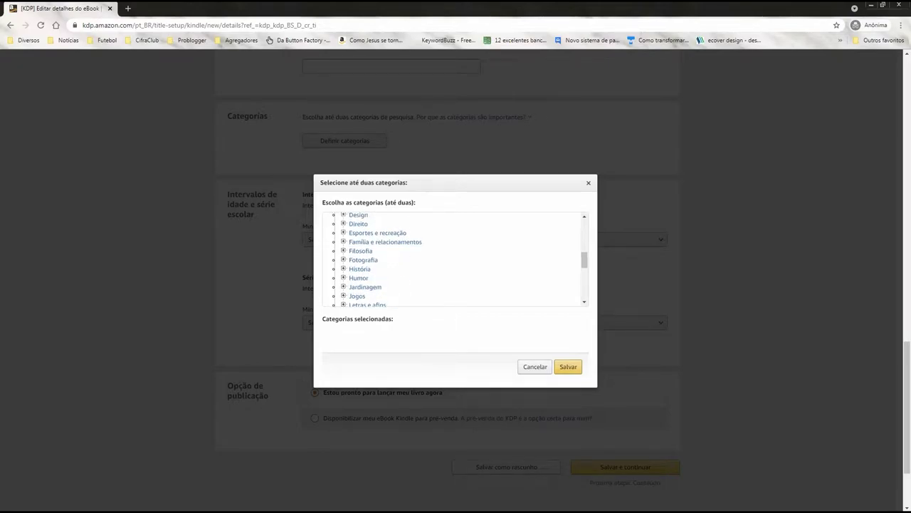
pyautogui.scroll(3, 456, 259)
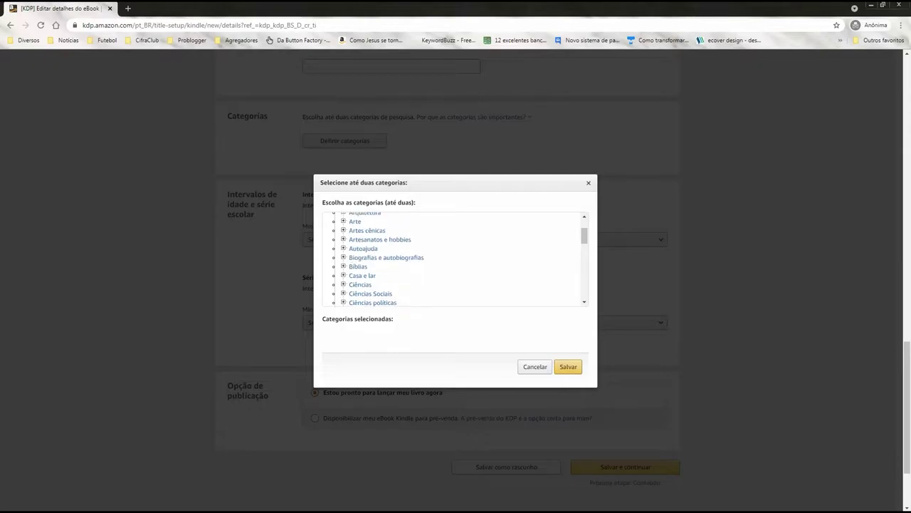
pyautogui.scroll(3, 353, 260)
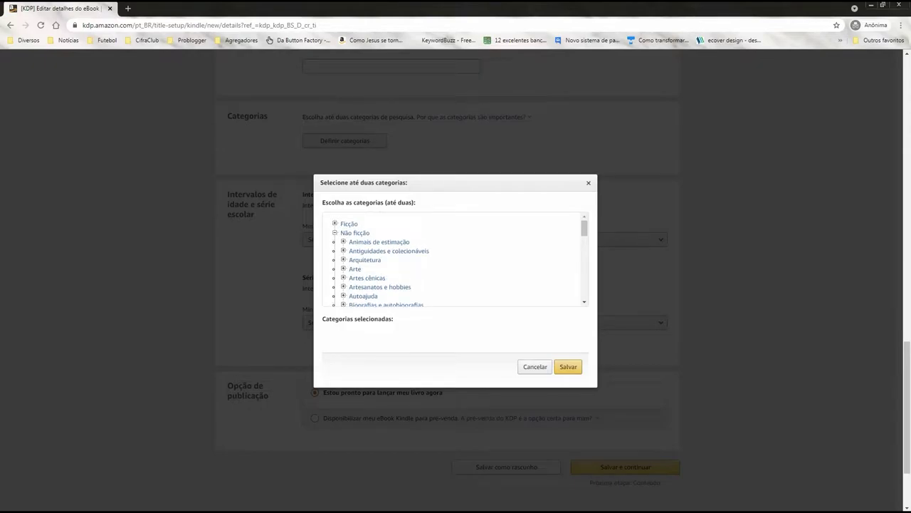
pyautogui.scroll(-5, 353, 261)
pyautogui.scroll(-2, 353, 260)
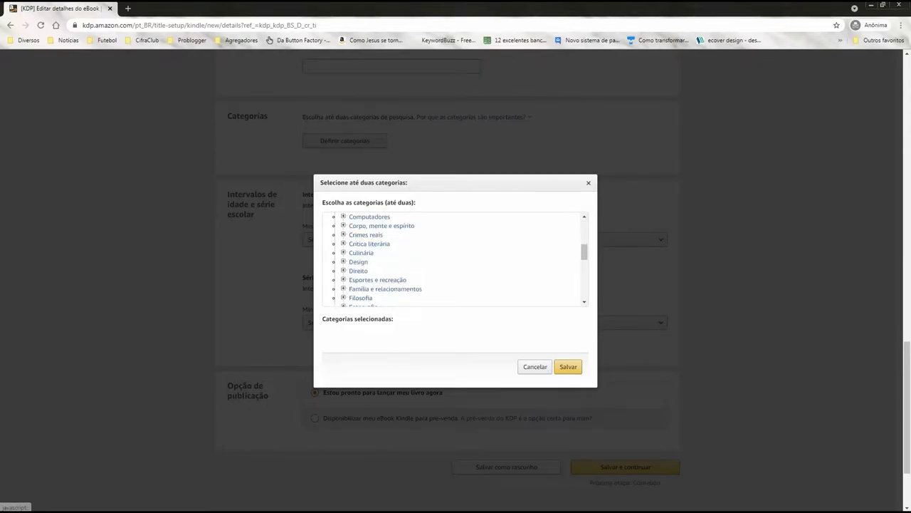
pyautogui.scroll(-2, 353, 260)
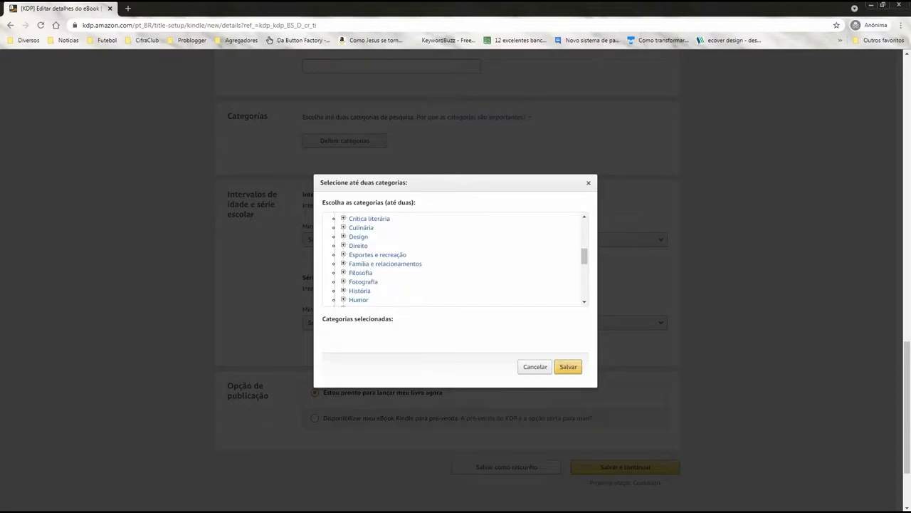
pyautogui.scroll(-2, 353, 260)
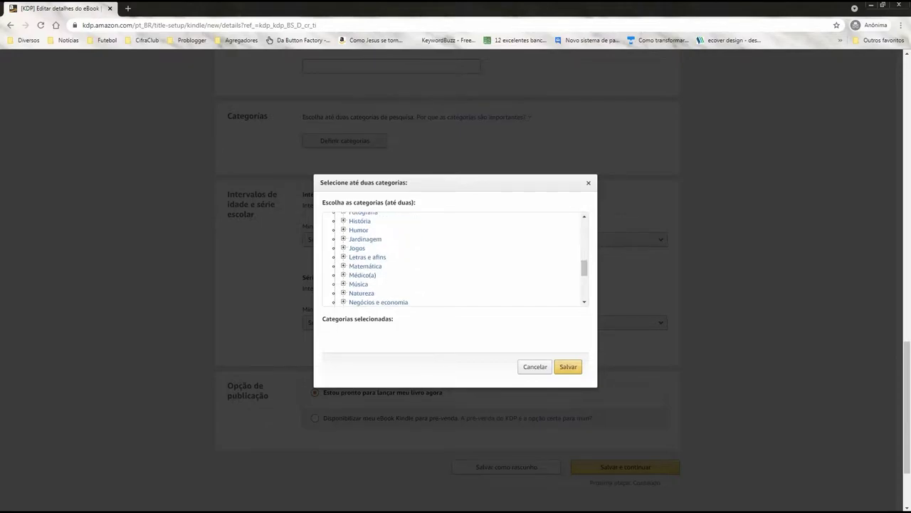
pyautogui.scroll(-2, 353, 261)
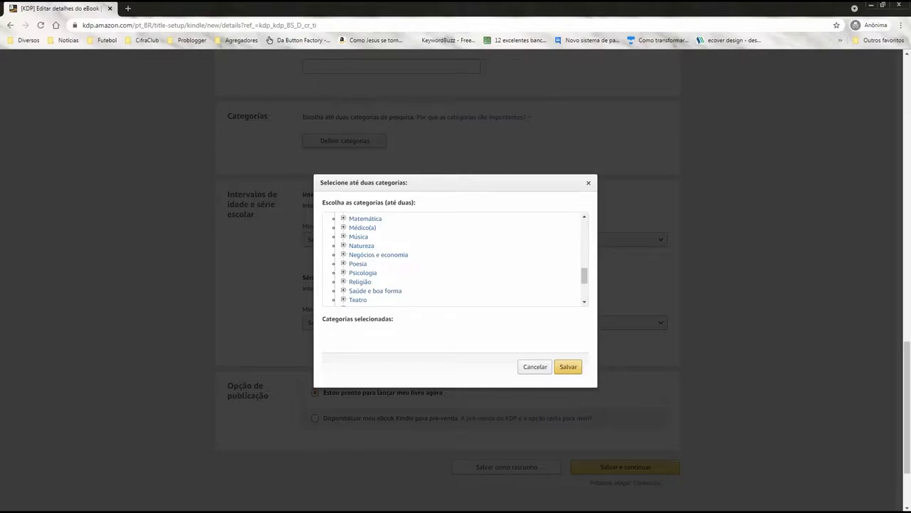
pyautogui.click(343, 254)
# - Expand Marketing within Negócios e economia and select Direto as a category
pyautogui.scroll(-2, 343, 254)
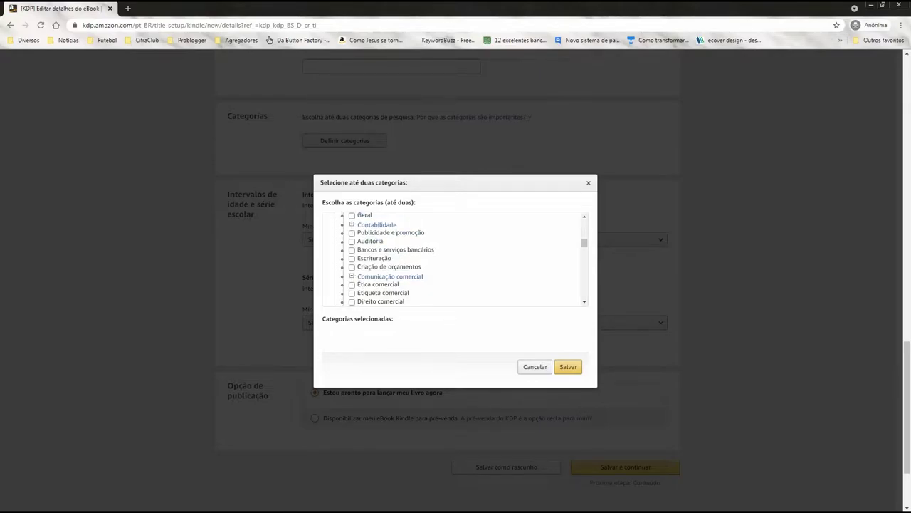
pyautogui.scroll(-5, 344, 254)
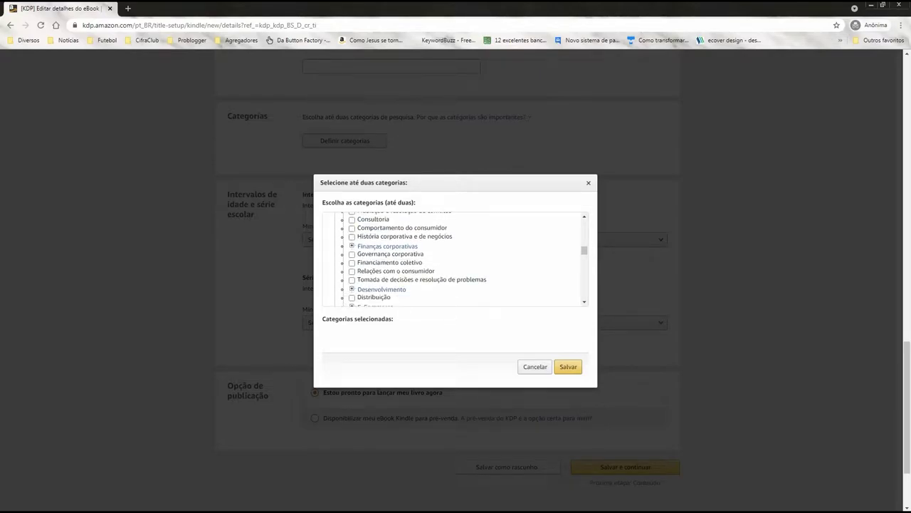
pyautogui.scroll(-6, 455, 259)
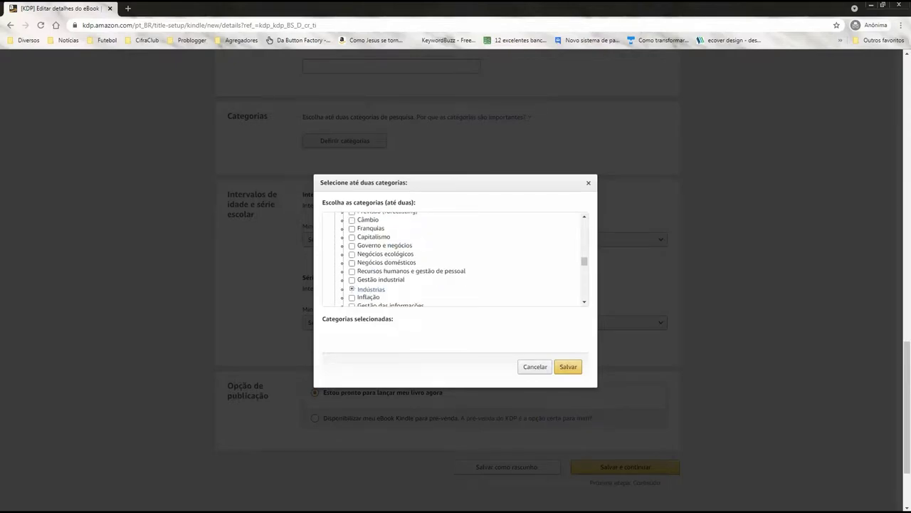
pyautogui.scroll(-5, 456, 259)
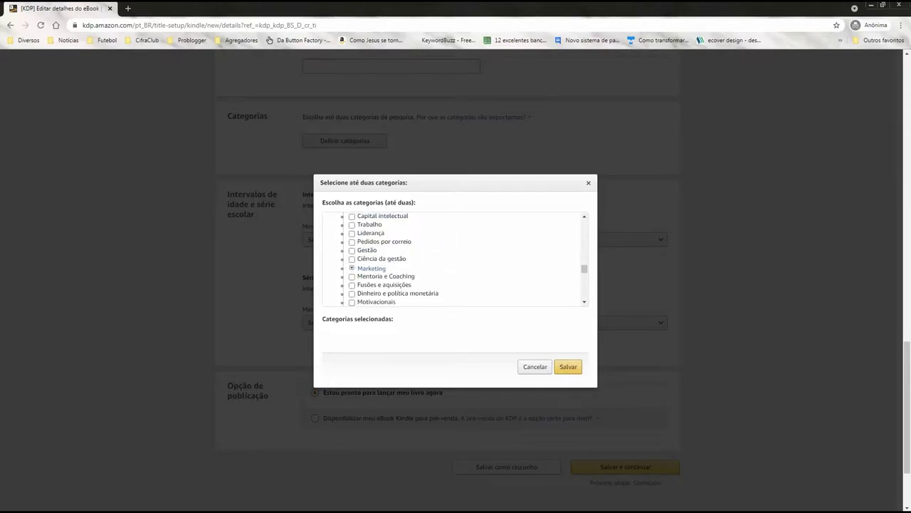
pyautogui.click(371, 268)
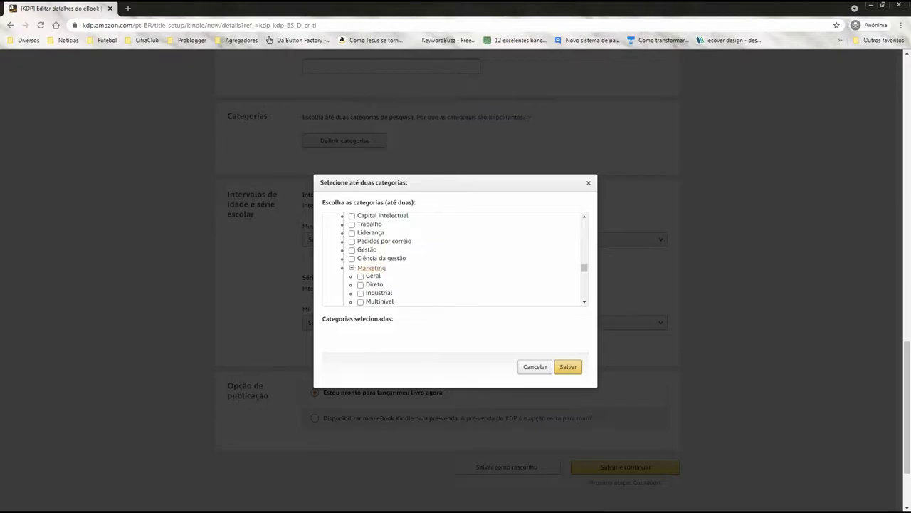
pyautogui.scroll(-1, 371, 269)
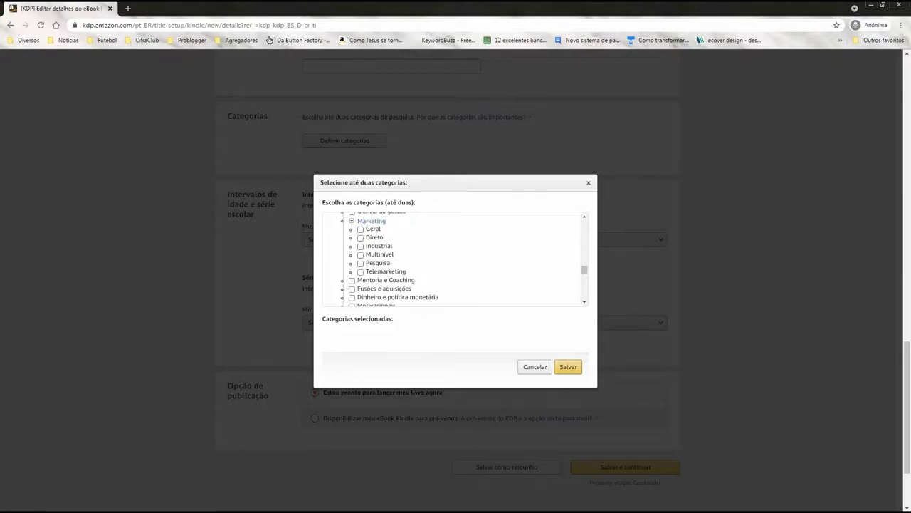
pyautogui.click(361, 238)
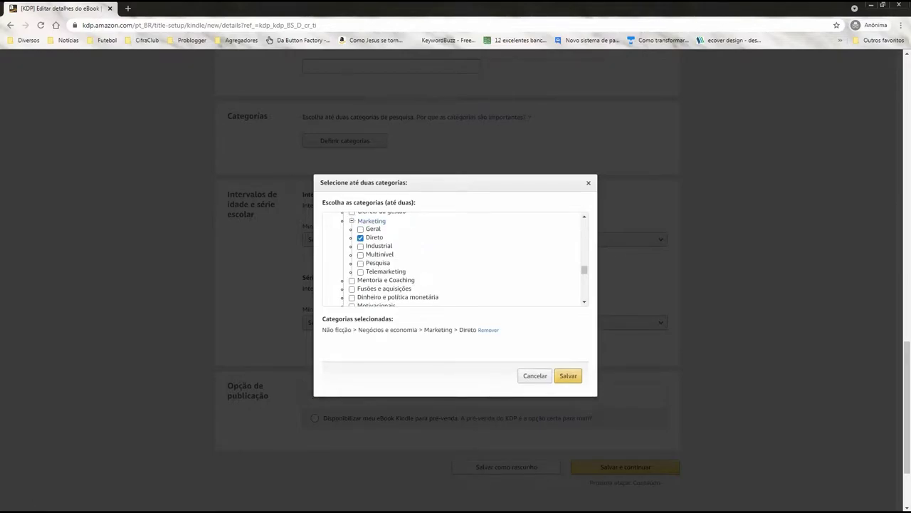
# - Select Negociação under Negócios e economia as the second category
pyautogui.scroll(-1, 398, 260)
pyautogui.scroll(1, 398, 260)
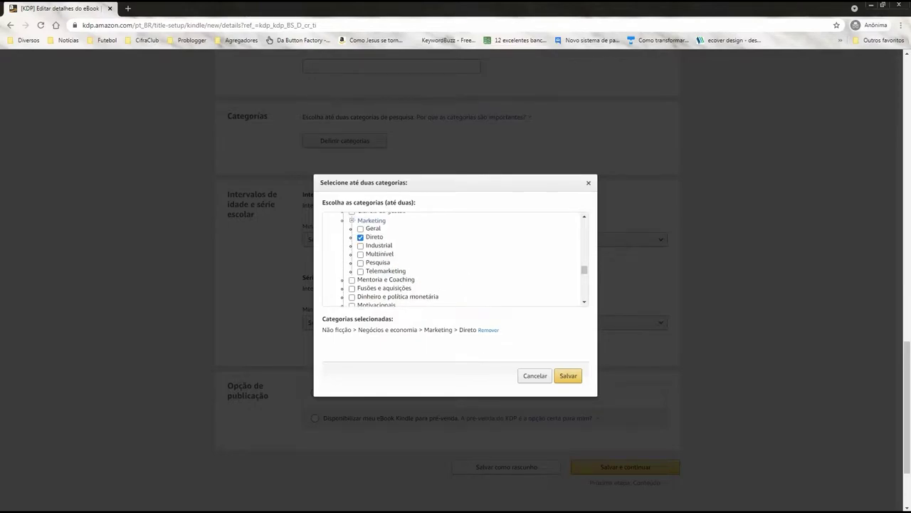
pyautogui.click(361, 271)
pyautogui.click(361, 271)
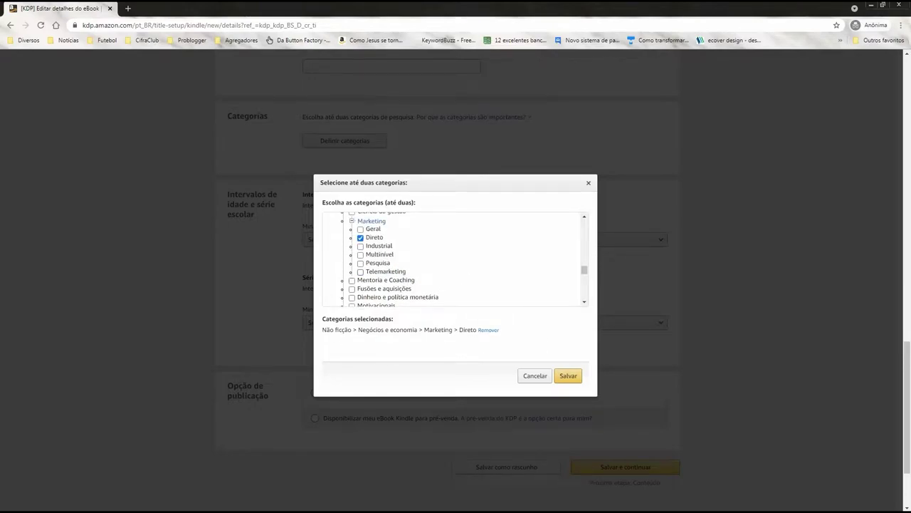
pyautogui.scroll(-1, 456, 259)
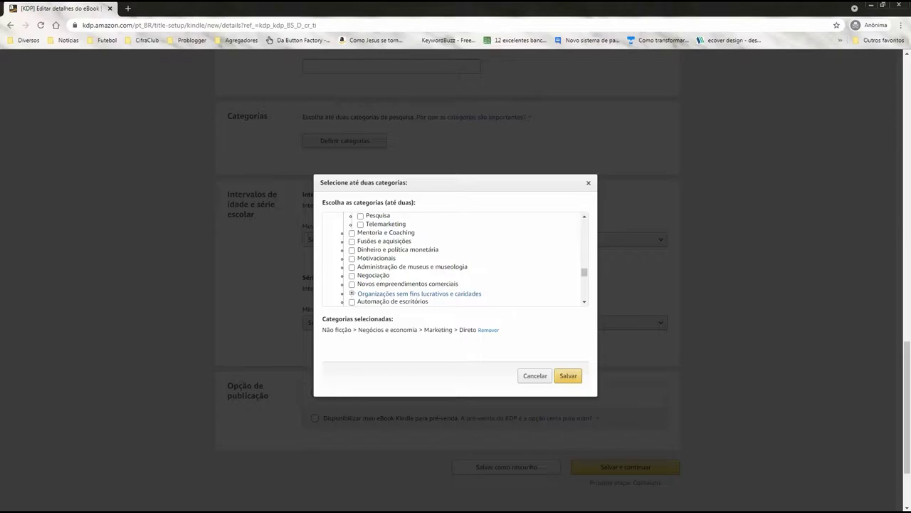
pyautogui.click(352, 275)
# - Expand Vendas under Negócios e economia and try to add one of its subcategories to the selection
pyautogui.scroll(-2, 455, 259)
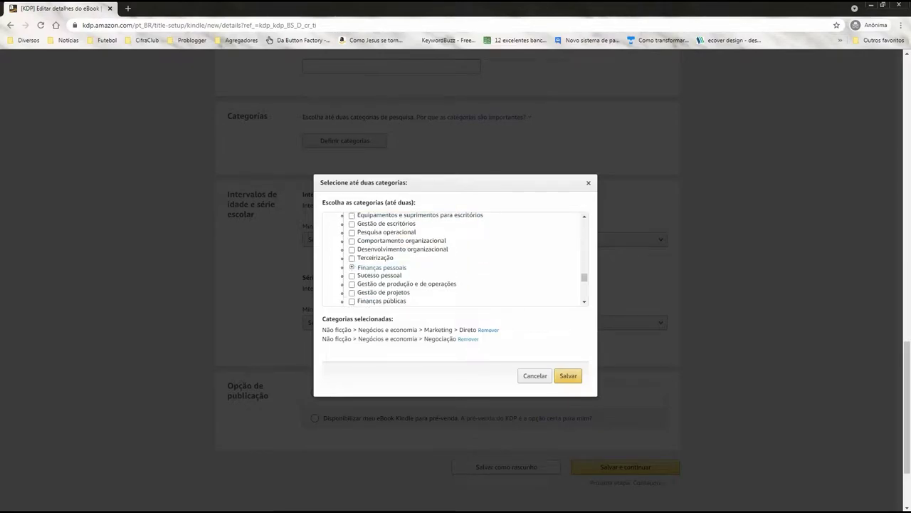
pyautogui.scroll(-1, 455, 259)
pyautogui.scroll(-1, 455, 259)
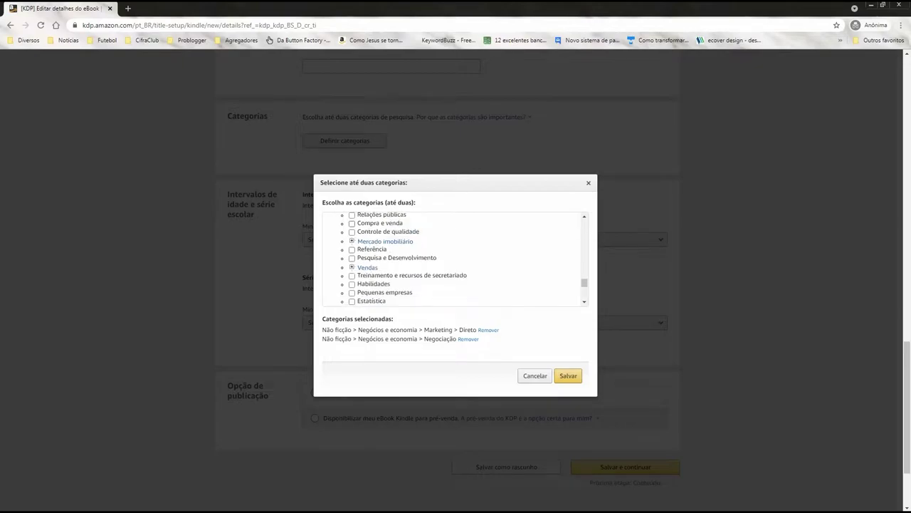
pyautogui.click(351, 267)
pyautogui.scroll(-1, 351, 267)
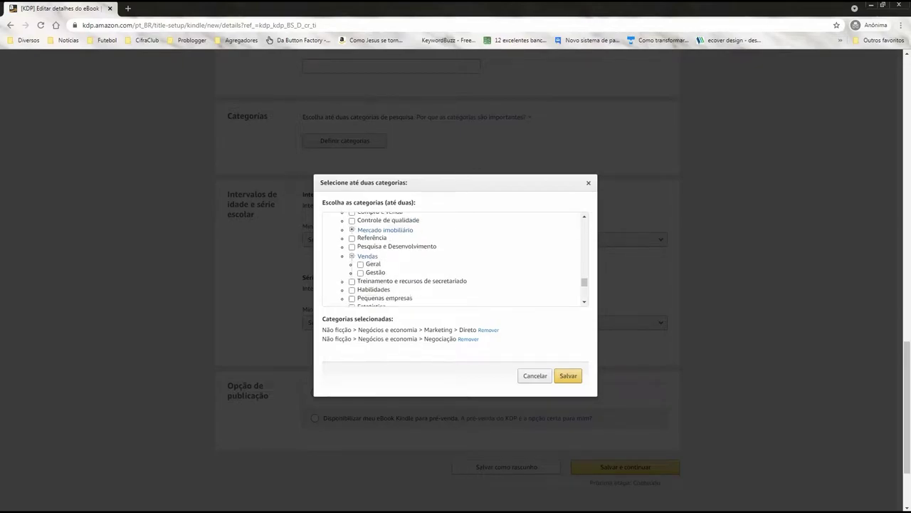
pyautogui.click(352, 271)
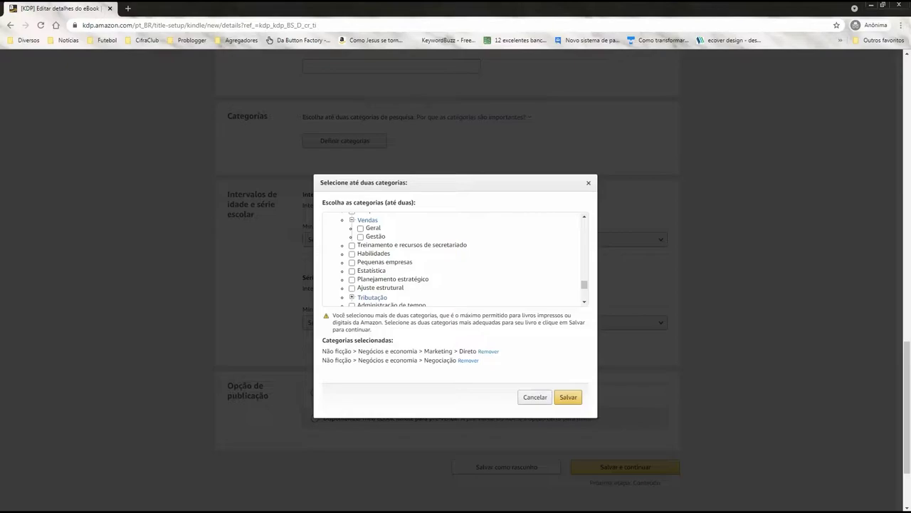
# - Replace the Negociação category with Vendas > Geral and save the category selection
pyautogui.scroll(3, 363, 271)
pyautogui.scroll(5, 456, 259)
pyautogui.scroll(-4, 456, 259)
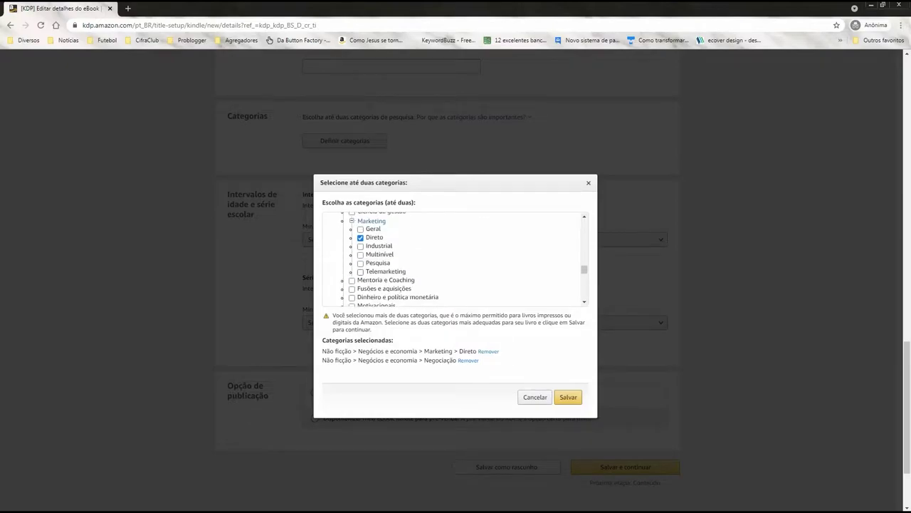
pyautogui.click(352, 228)
pyautogui.scroll(-4, 455, 259)
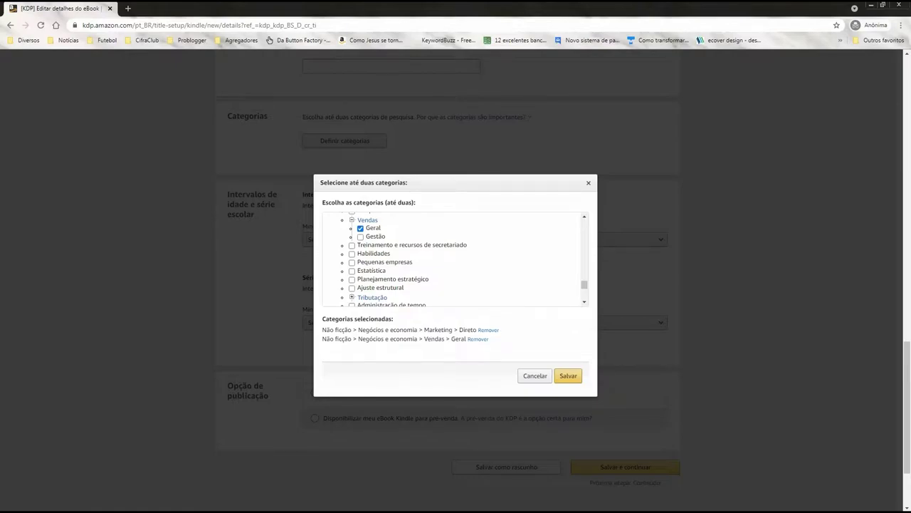
pyautogui.click(568, 375)
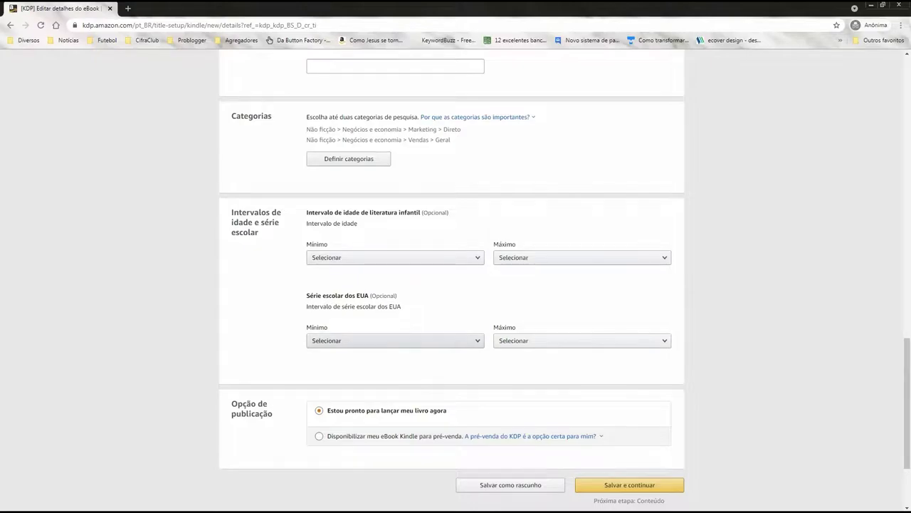
# - Save the eBook details, continue to the content stage and read the explanation of how DRM affects the eBook
pyautogui.scroll(-3, 319, 327)
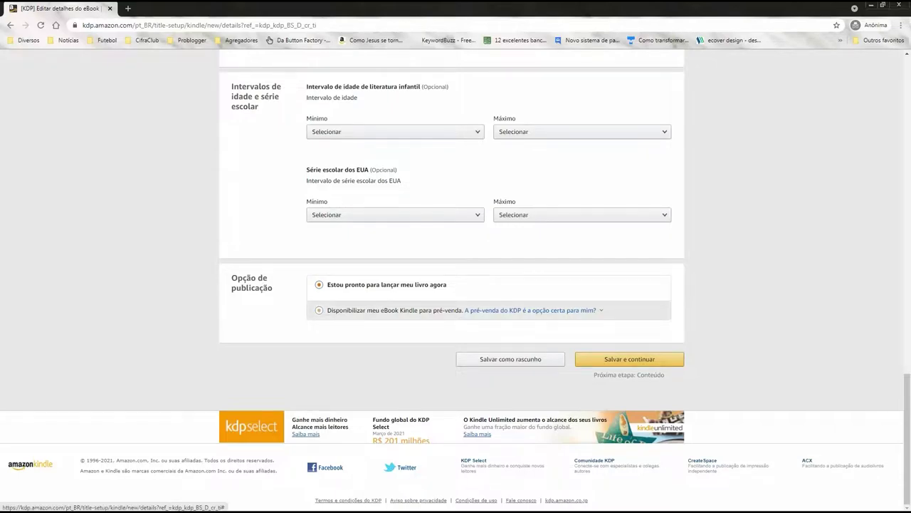
pyautogui.click(629, 359)
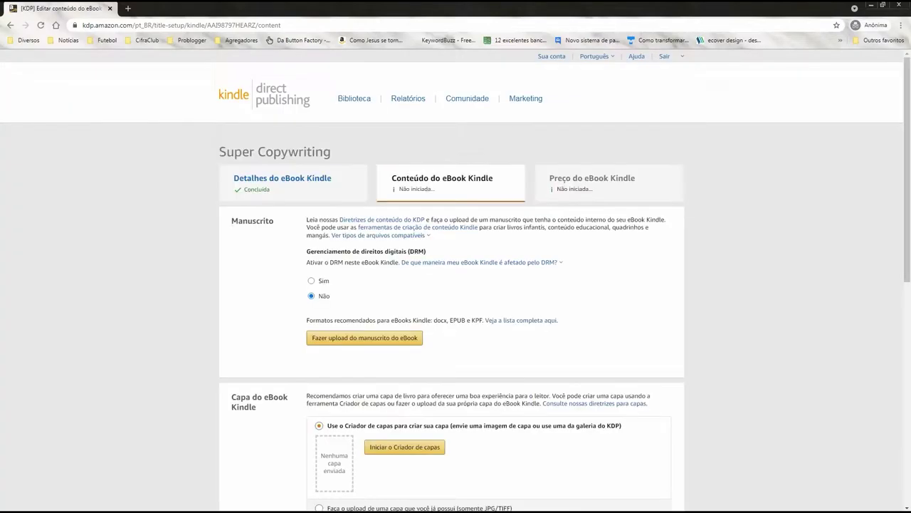
pyautogui.scroll(-2, 456, 285)
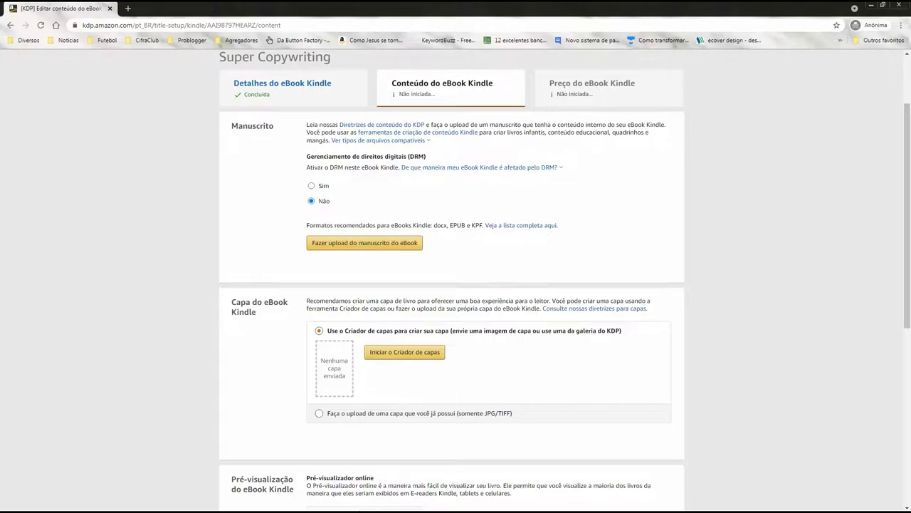
pyautogui.moveTo(479, 167)
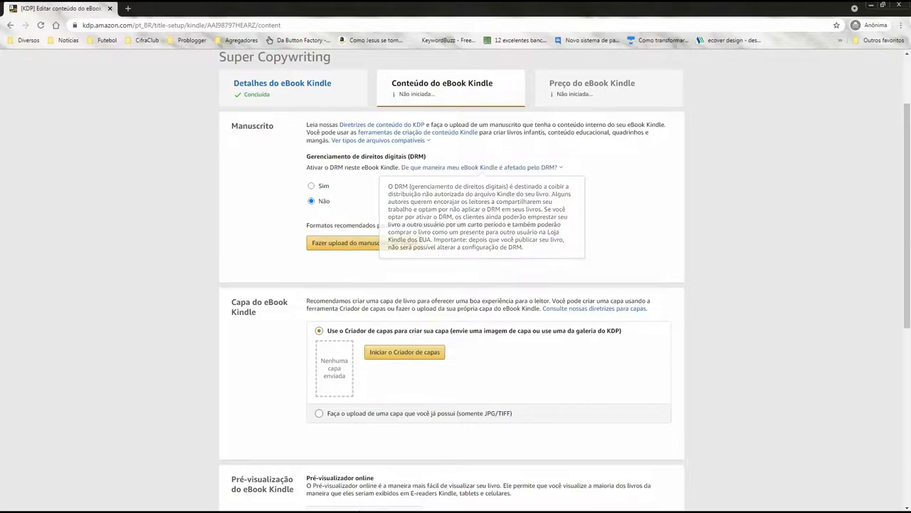
pyautogui.scroll(-1, 484, 167)
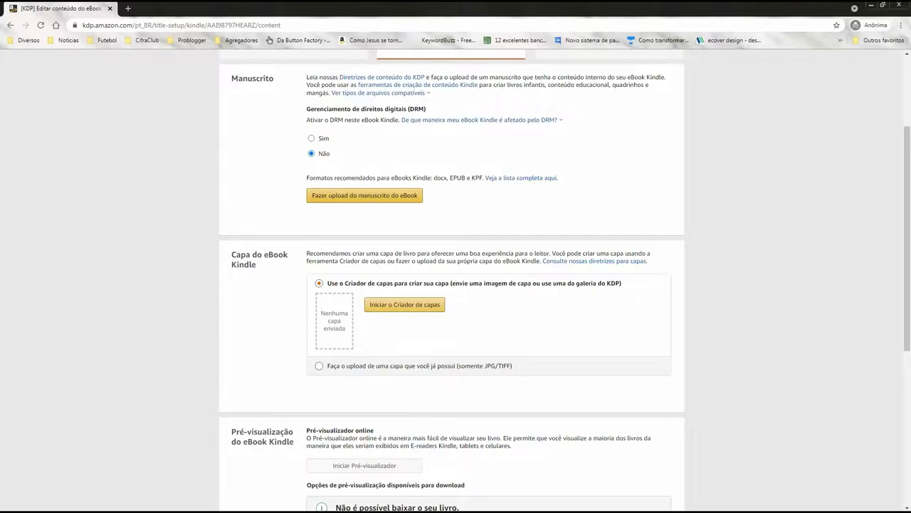
# - Compare the two cover options and choose to upload an existing JPG/TIFF cover
pyautogui.scroll(-2, 456, 284)
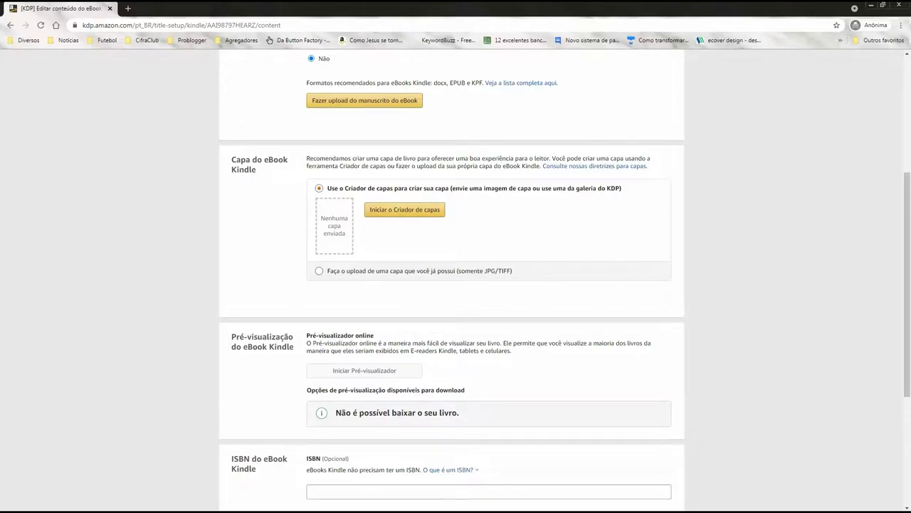
pyautogui.click(319, 270)
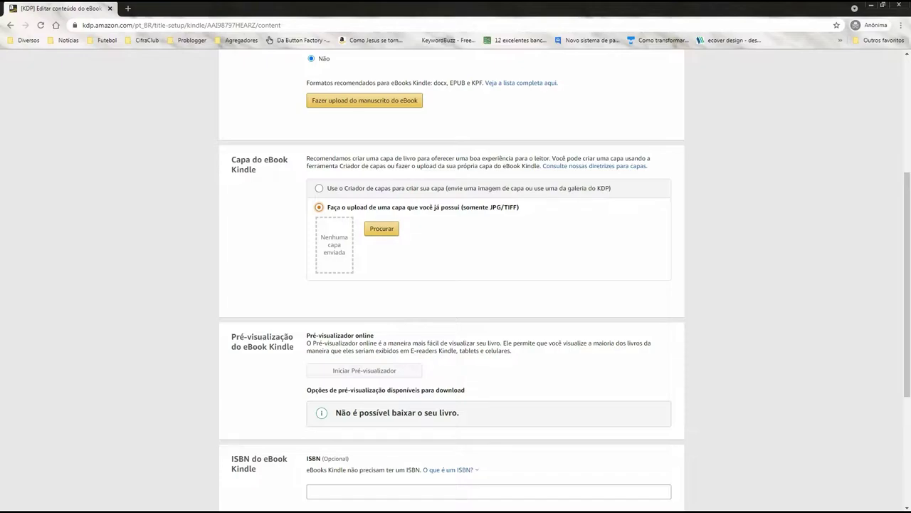
pyautogui.click(319, 188)
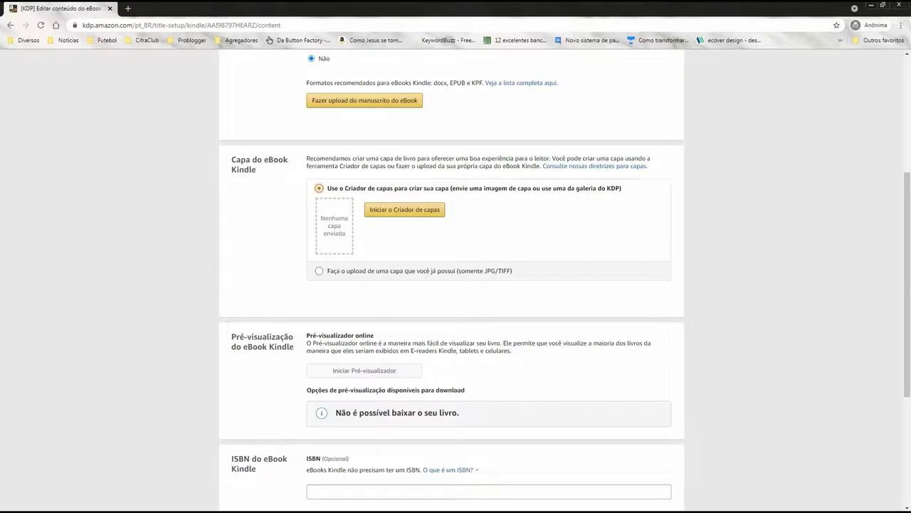
pyautogui.click(319, 270)
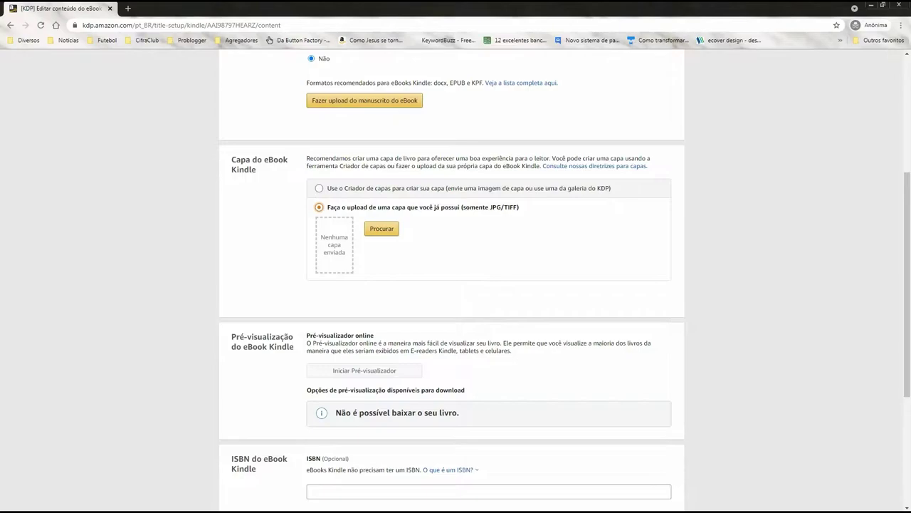
# - Upload the manuscript "Vídeo de Vendas - Copywriting Descomplicado.docx", then save the eBook content and continue to pricing
pyautogui.scroll(-2, 455, 280)
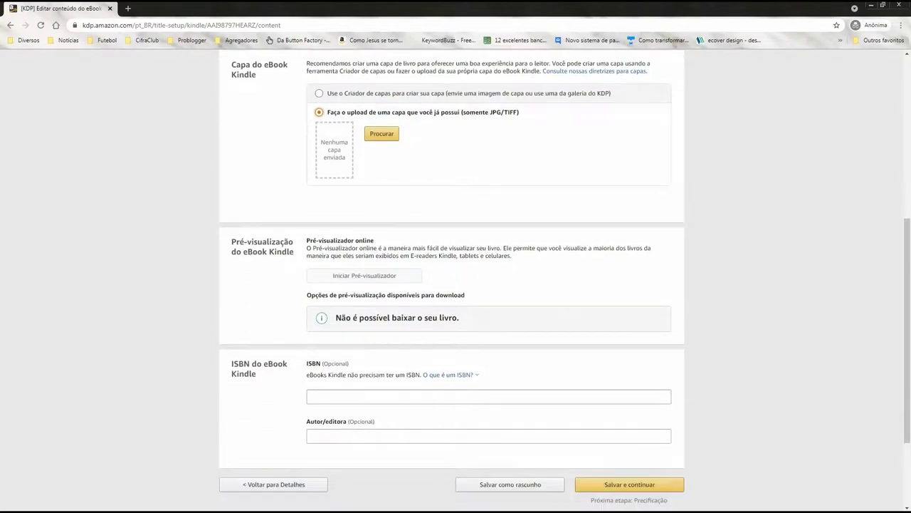
pyautogui.scroll(-1, 455, 280)
pyautogui.scroll(3, 456, 279)
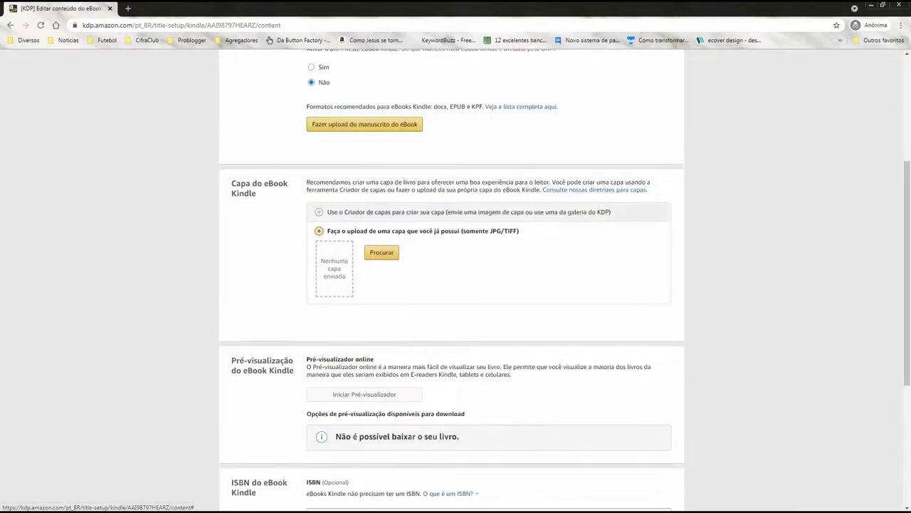
pyautogui.scroll(3, 456, 280)
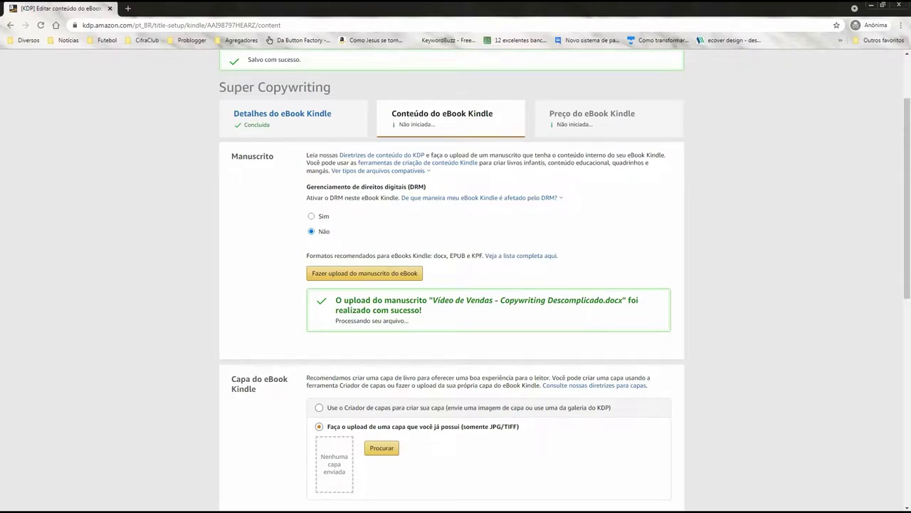
pyautogui.scroll(-7, 455, 280)
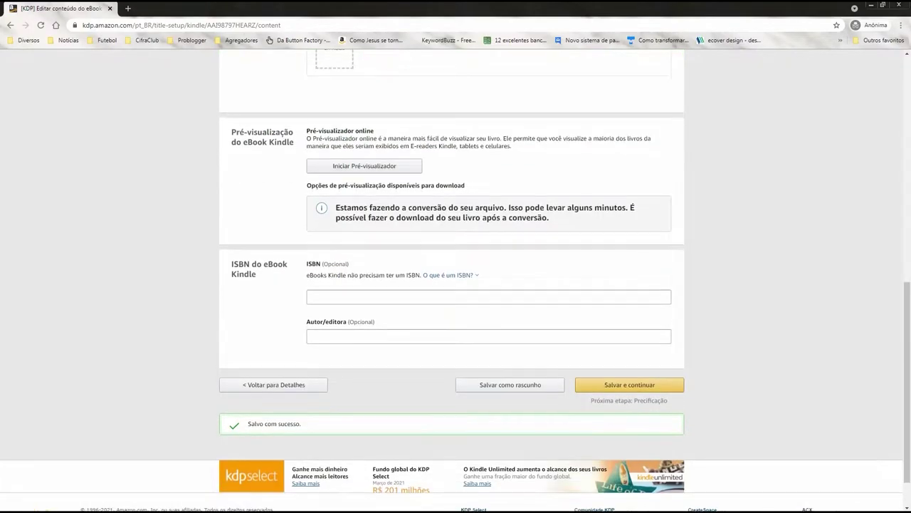
pyautogui.click(630, 336)
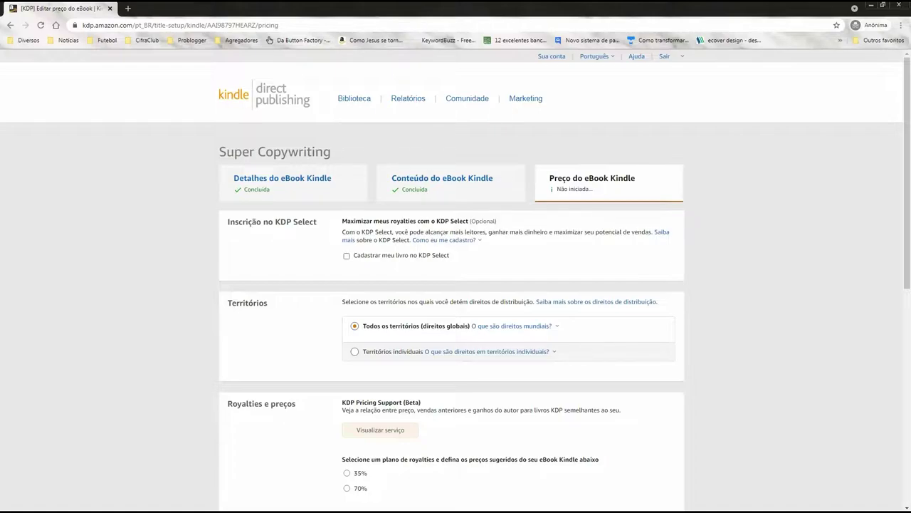
# - Enroll the book in KDP Select and review the territory and royalty options
pyautogui.scroll(-1, 455, 285)
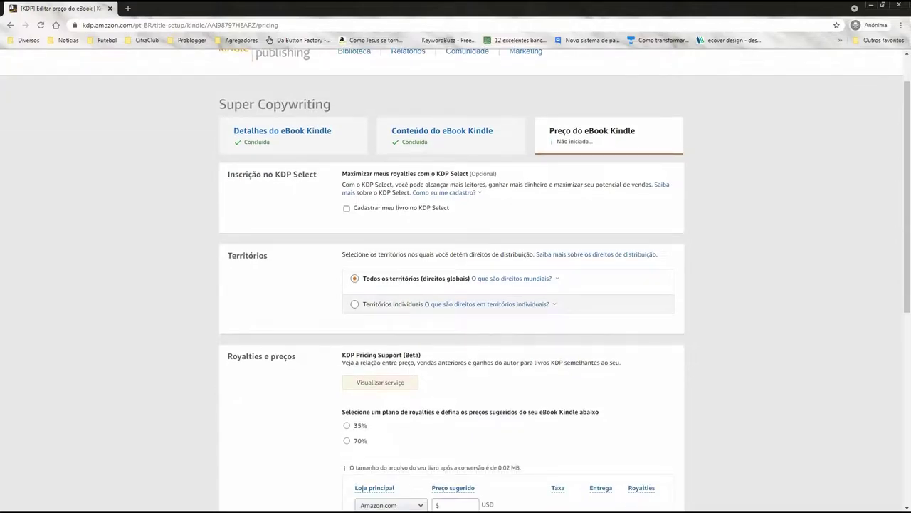
pyautogui.click(346, 208)
pyautogui.scroll(-1, 455, 279)
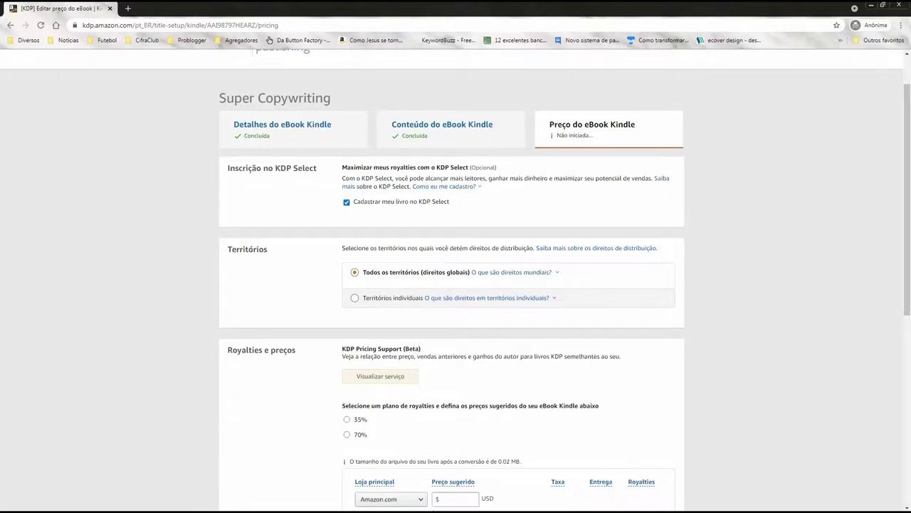
pyautogui.scroll(-1, 456, 279)
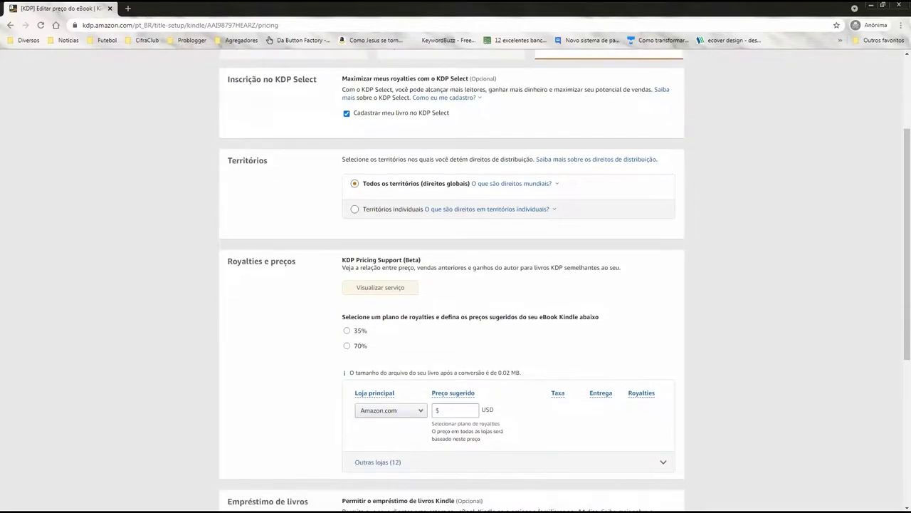
pyautogui.scroll(-1, 455, 279)
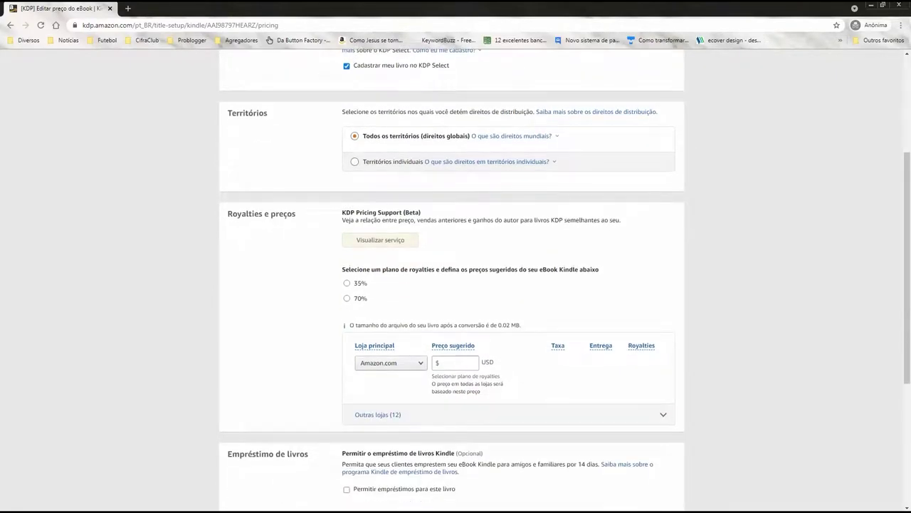
# - Select the 70% royalty plan and set Amazon.com.br as the primary store
pyautogui.scroll(-1, 455, 279)
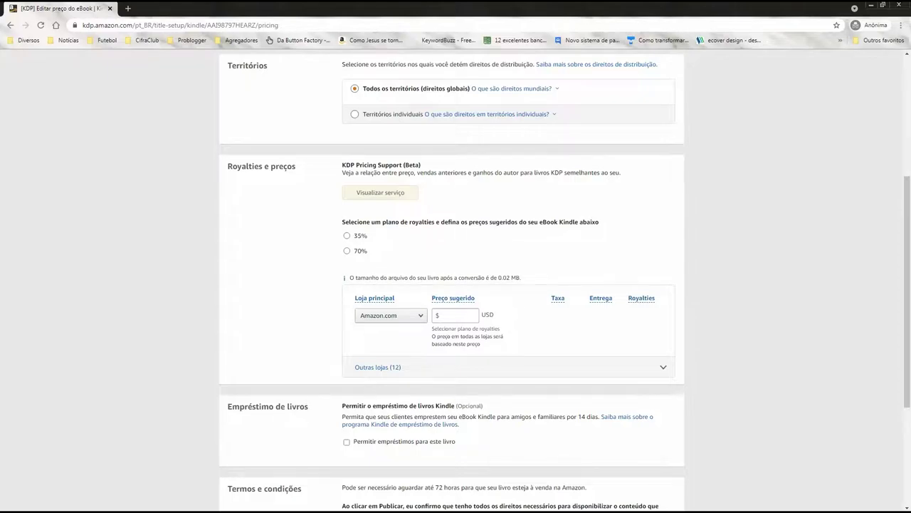
pyautogui.scroll(1, 456, 279)
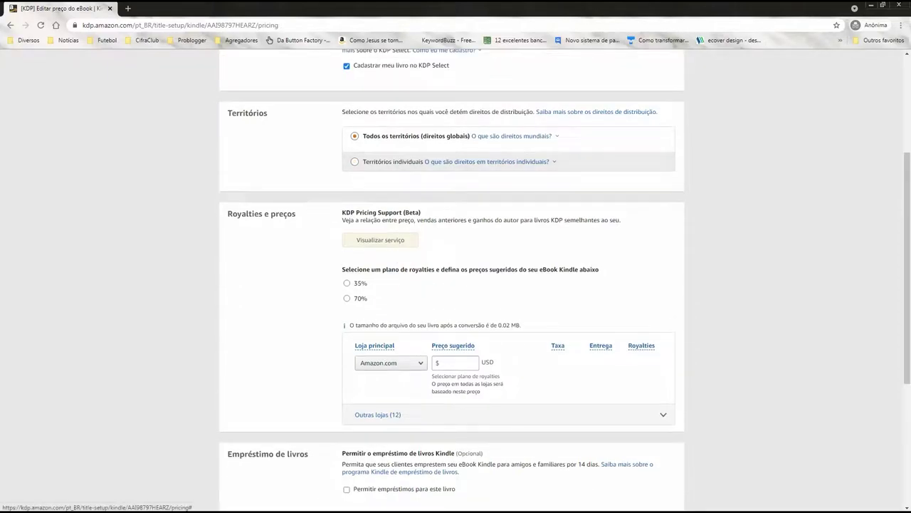
pyautogui.click(347, 283)
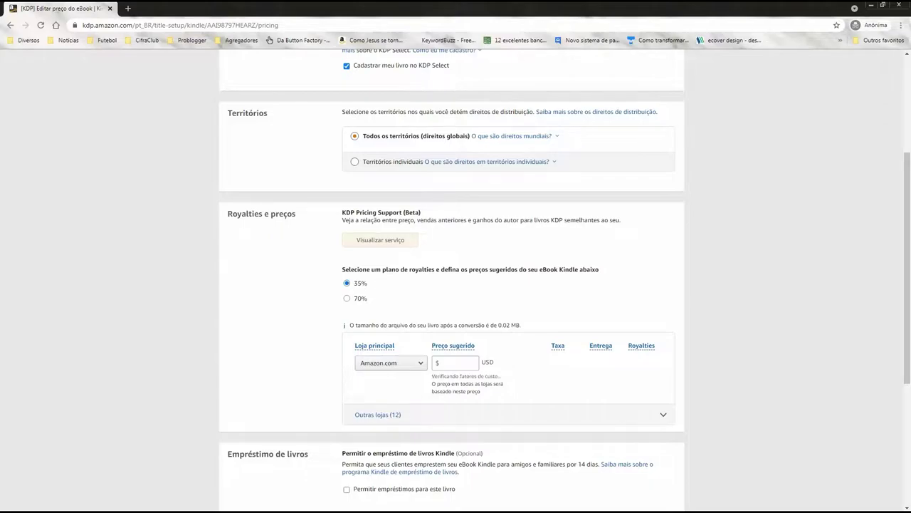
pyautogui.click(346, 298)
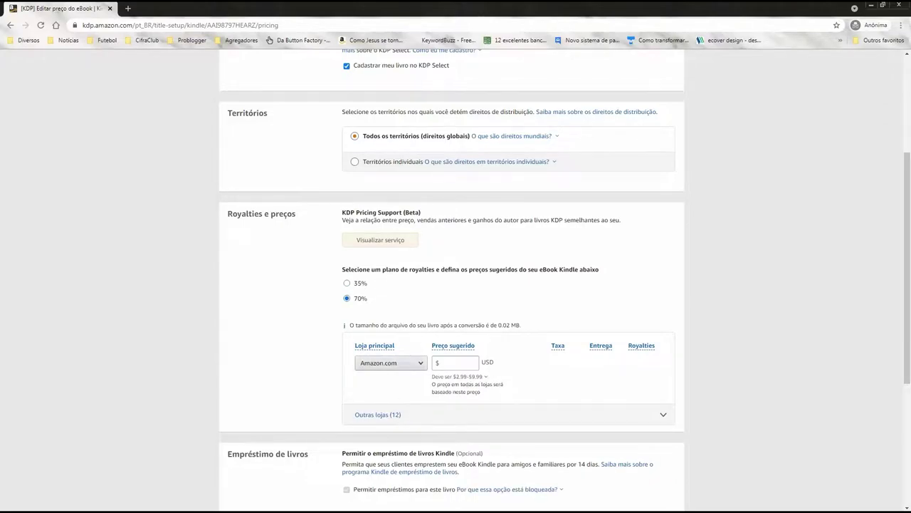
pyautogui.click(391, 363)
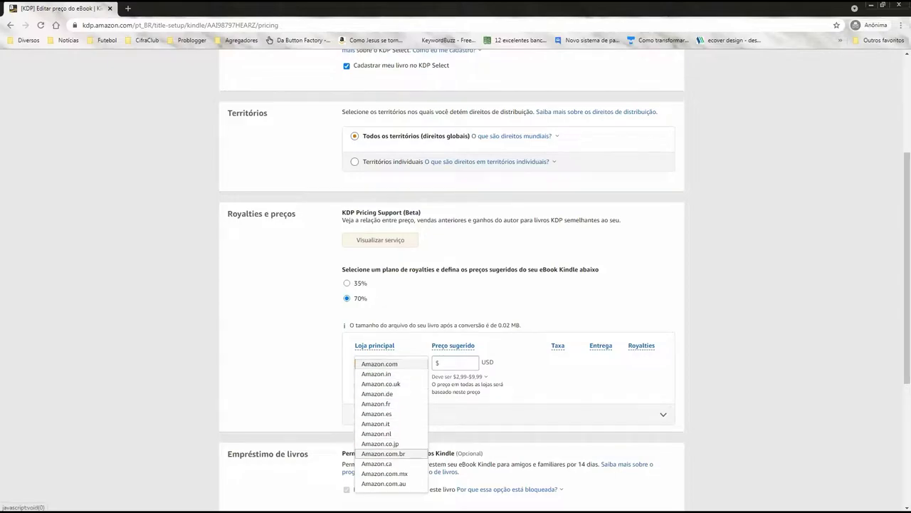
pyautogui.click(383, 454)
# - Set the suggested price for Amazon.com.br to R$ 9,90
pyautogui.scroll(-1, 455, 325)
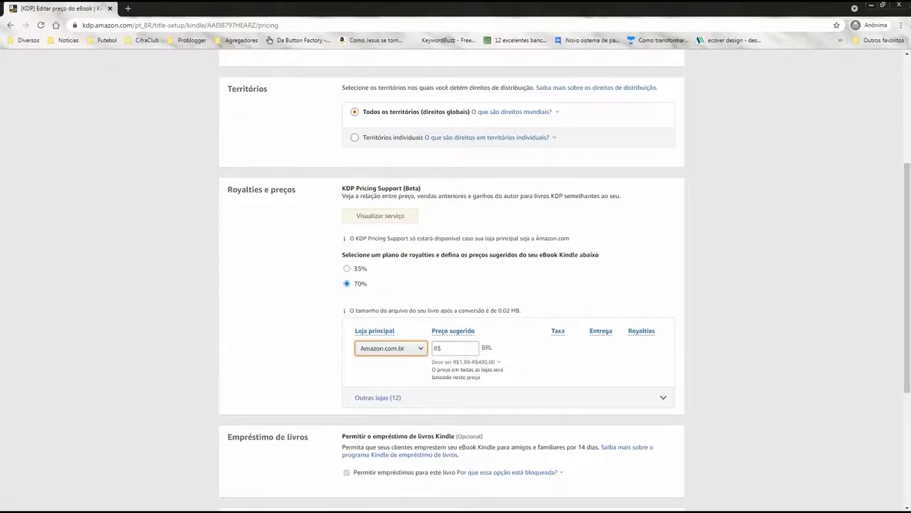
pyautogui.click(455, 324)
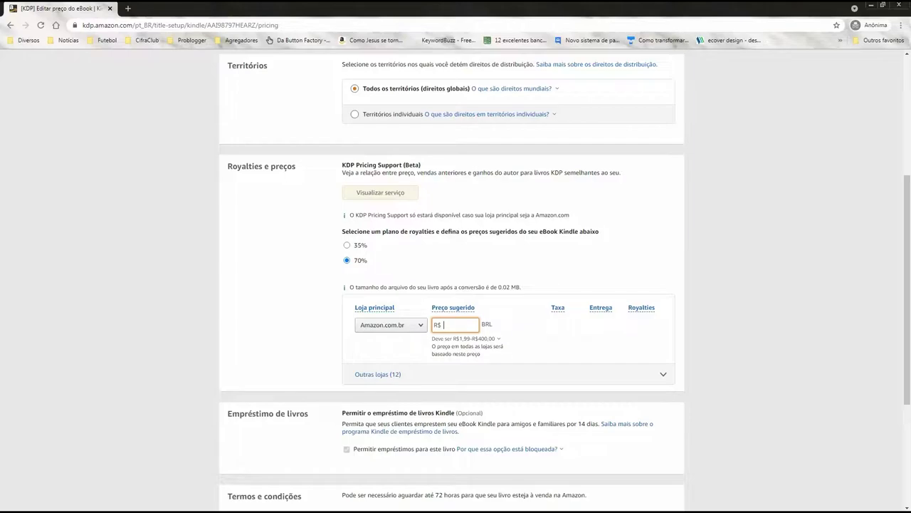
pyautogui.write('9,90')
pyautogui.press('Tab')
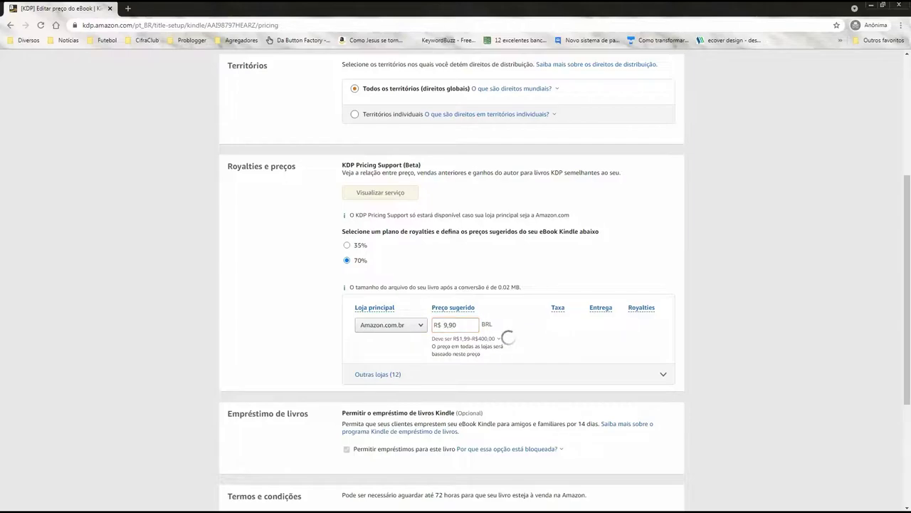
# - Read the primary store explanation and compare the royalties under the 35% and 70% plans, keeping 70% selected
pyautogui.moveTo(551, 323); pyautogui.dragTo(565, 324)
pyautogui.moveTo(633, 324); pyautogui.dragTo(649, 324)
pyautogui.click(643, 329)
pyautogui.click(374, 308)
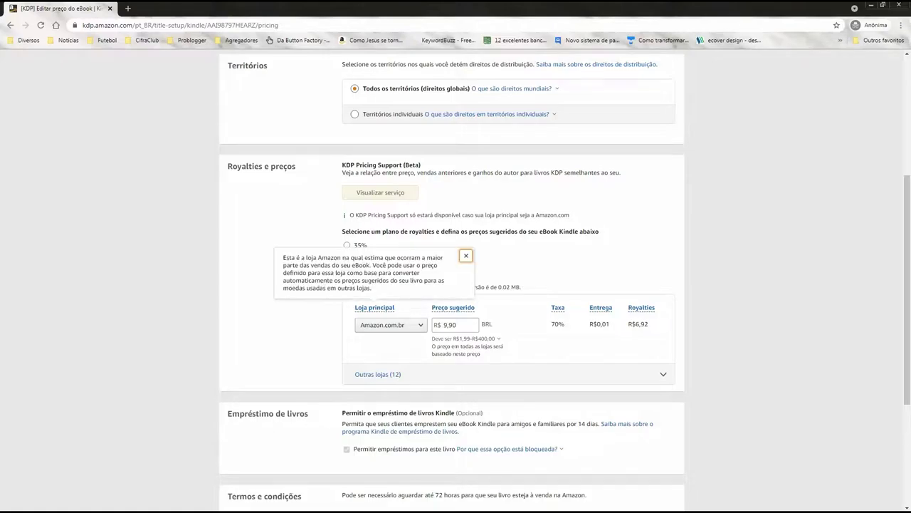
pyautogui.click(466, 255)
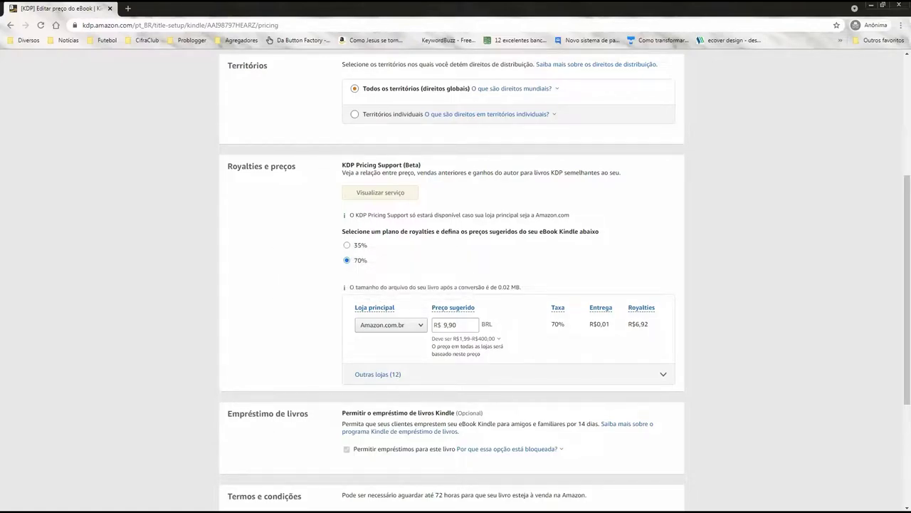
pyautogui.click(347, 245)
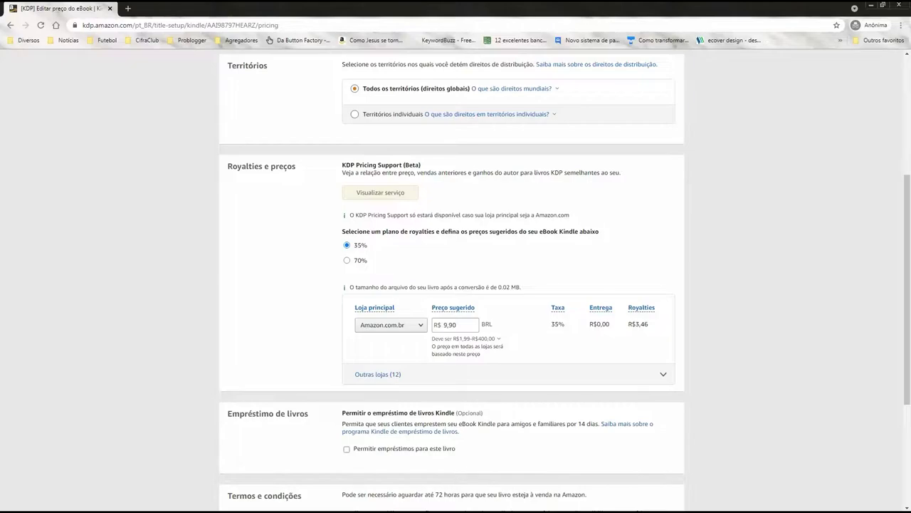
pyautogui.moveTo(636, 324); pyautogui.dragTo(649, 324)
pyautogui.click(347, 261)
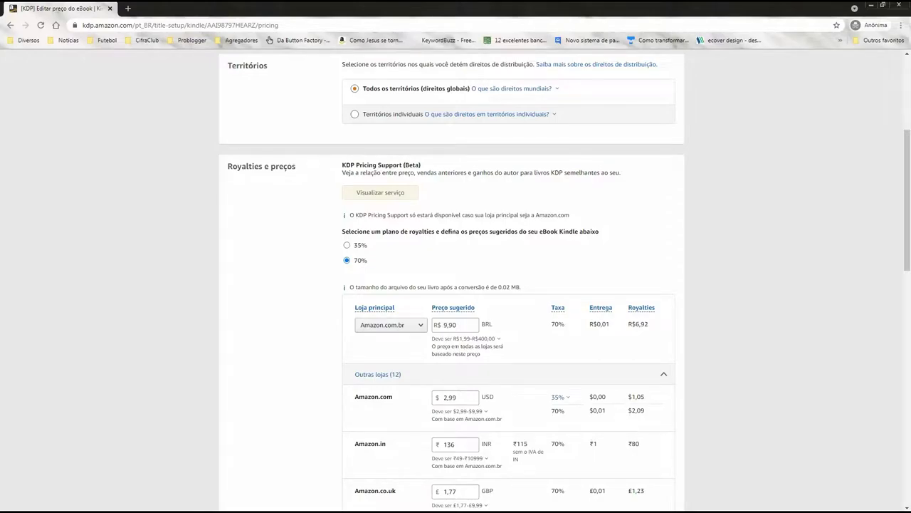
# - Review the converted prices and royalties for the other stores, the book lending and terms sections, and the territory settings
pyautogui.scroll(-2, 455, 285)
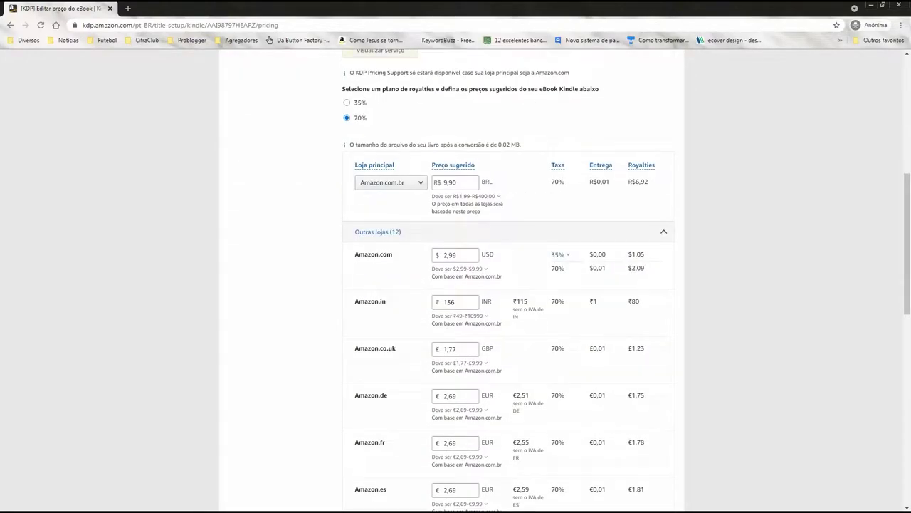
pyautogui.scroll(-9, 456, 285)
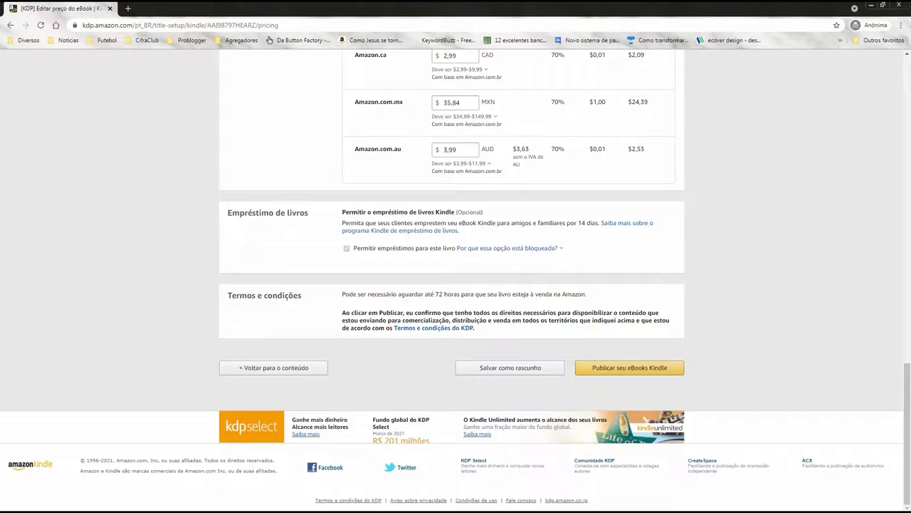
pyautogui.scroll(20, 598, 368)
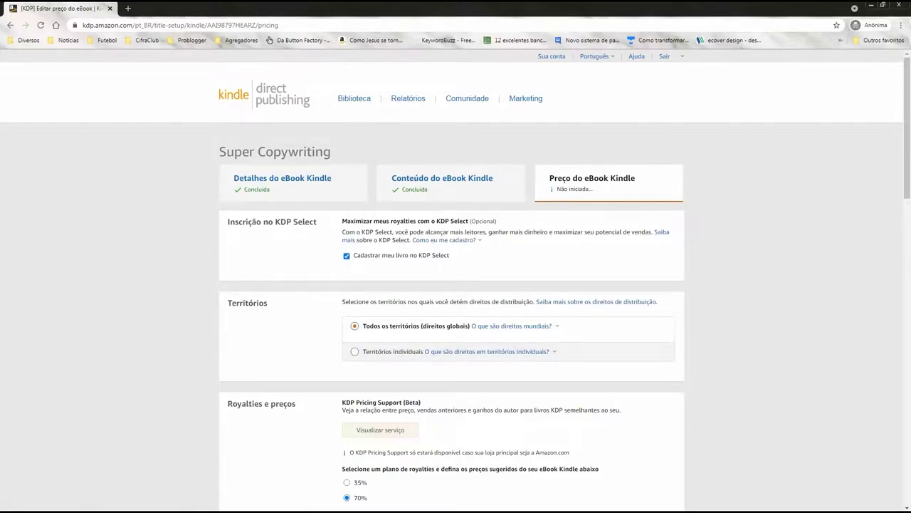
pyautogui.scroll(-20, 456, 285)
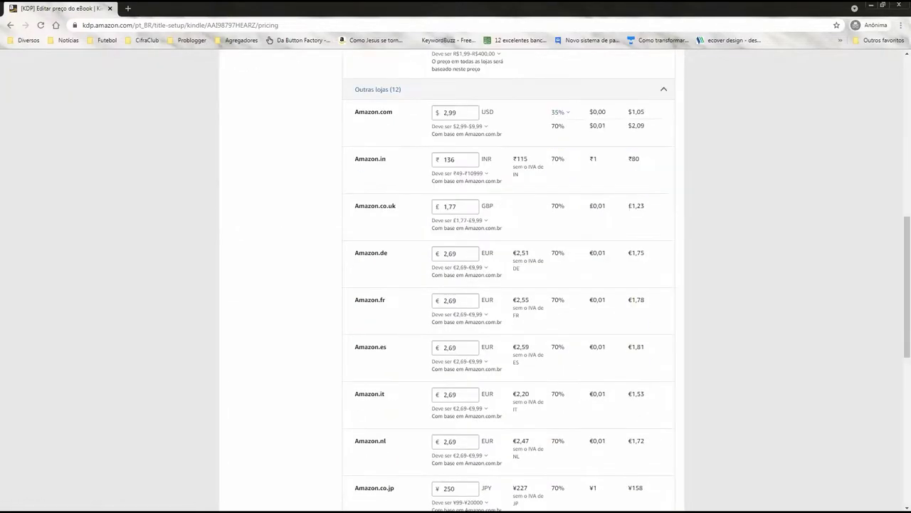
pyautogui.scroll(6, 455, 285)
pyautogui.scroll(10, 456, 285)
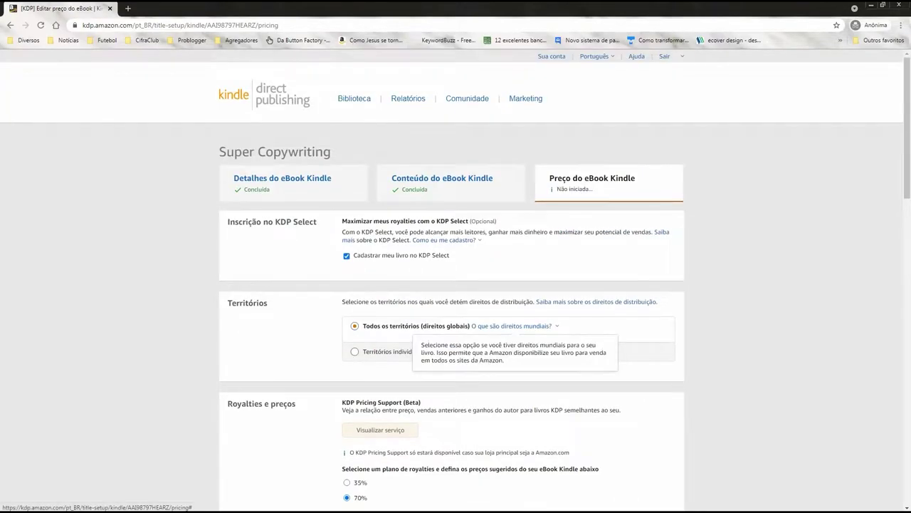
pyautogui.scroll(-1, 498, 342)
pyautogui.scroll(-2, 456, 285)
pyautogui.scroll(1, 455, 285)
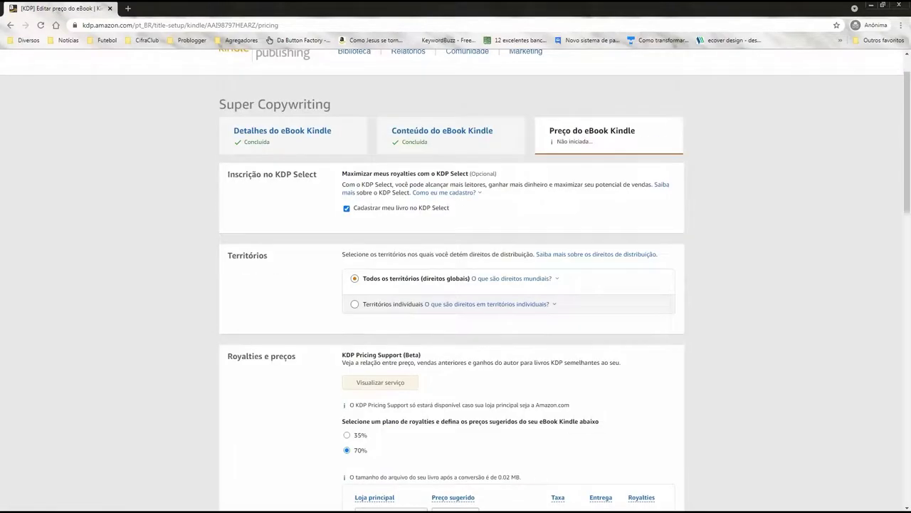
pyautogui.scroll(-1, 456, 285)
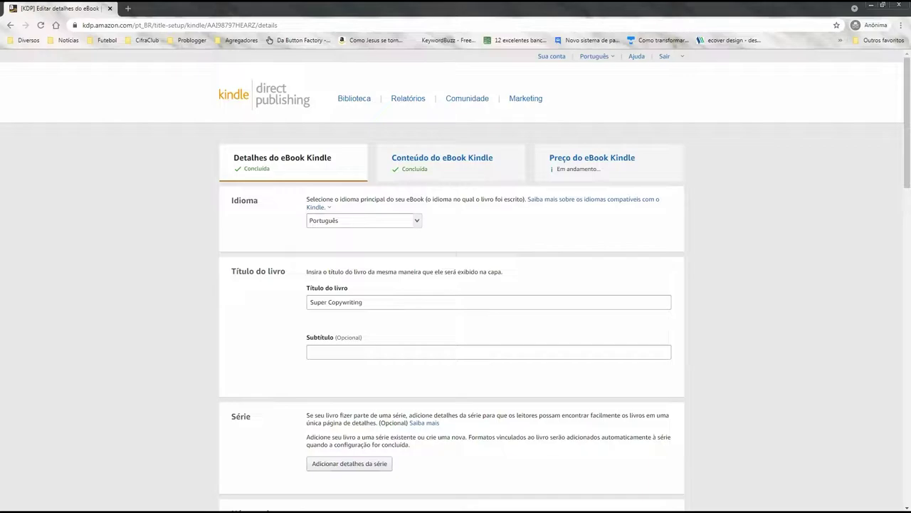
# - Examine the book title "Super Copywriting" in the eBook details
pyautogui.scroll(-5, 456, 280)
pyautogui.scroll(4, 455, 281)
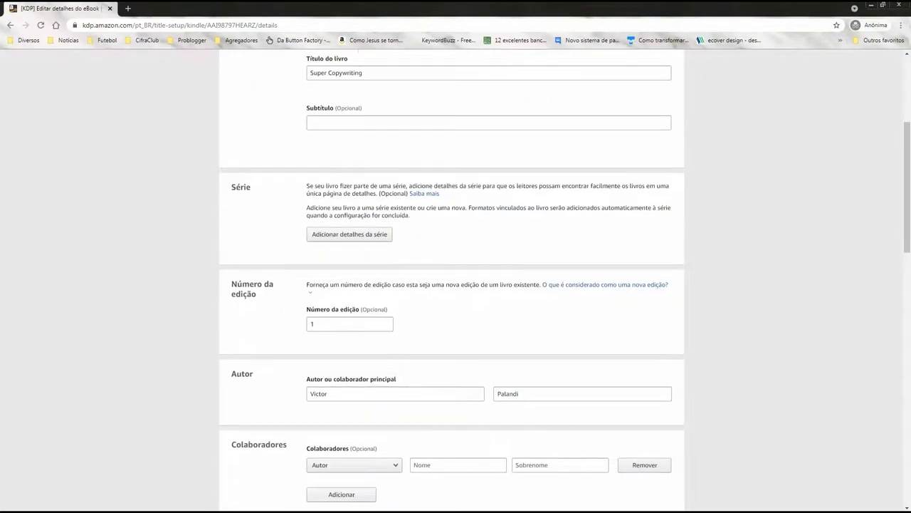
pyautogui.tripleClick(349, 255)
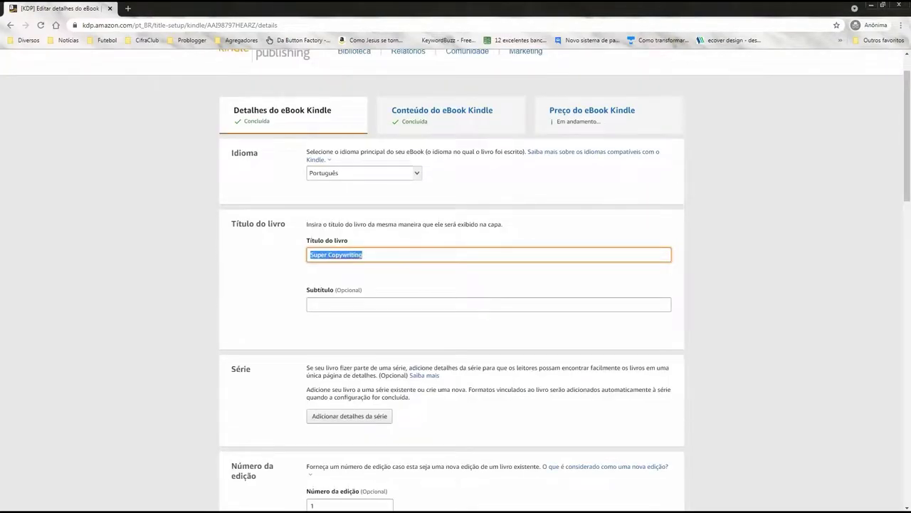
pyautogui.click(363, 254)
pyautogui.hotkey('ctrl', 'a')
pyautogui.click(498, 328)
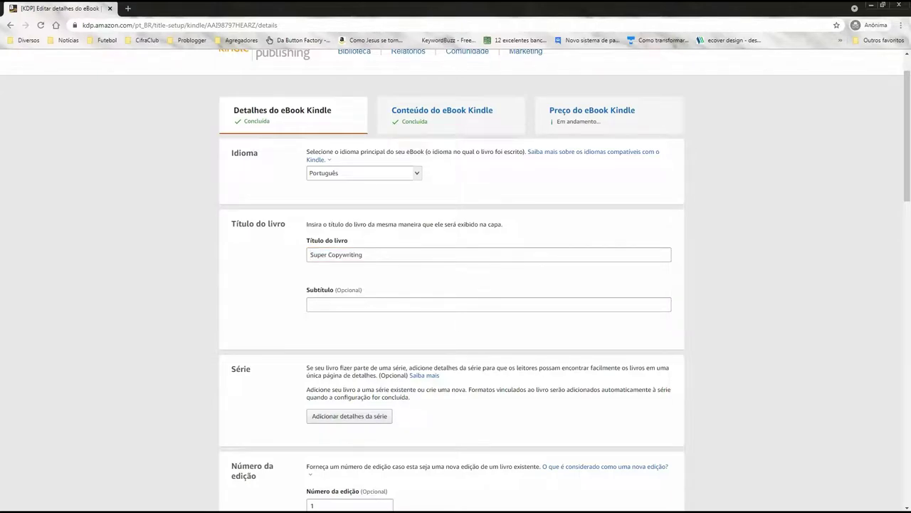
pyautogui.click(365, 255)
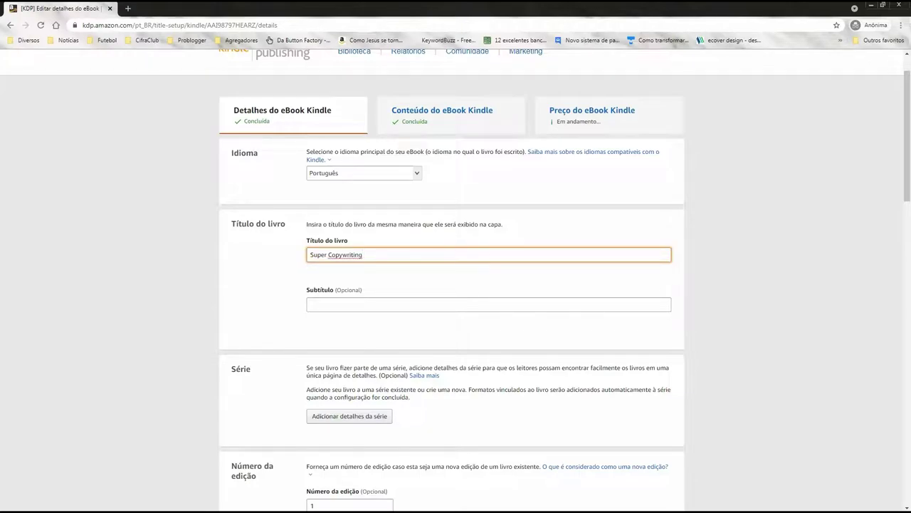
# - Enter the subtitle "A Fórmula Passo a Passo para Dominar as 72 Técnicas Mais Avançadas e Poderosas de Copywriting"
pyautogui.click(364, 304)
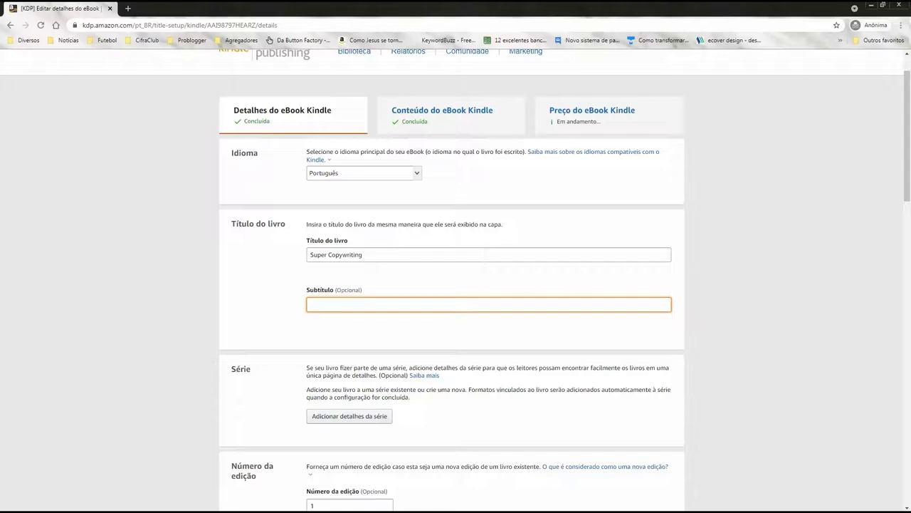
pyautogui.write('AF')
pyautogui.press('BackSpace')
pyautogui.write('Fórmula Passo a Passo para Dominar as 7')
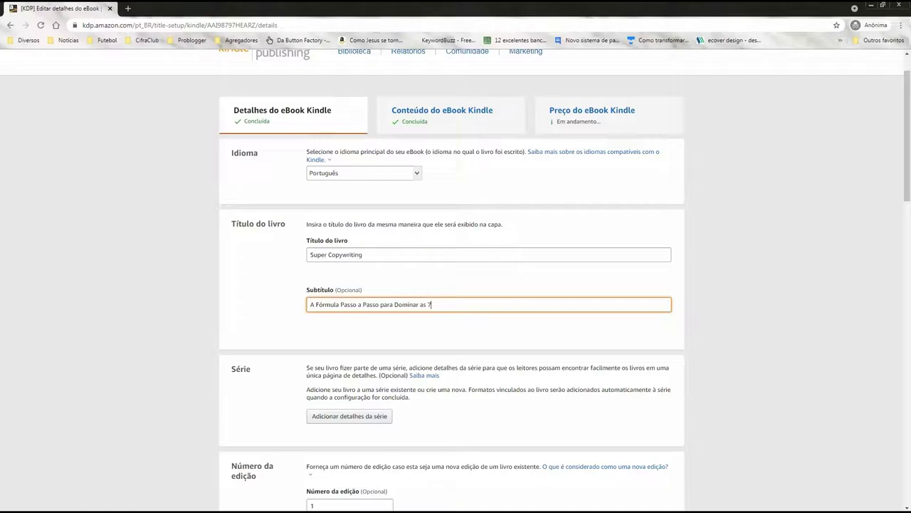
pyautogui.write('2 Técnicas Mais Avançadas e Poderosas de Copywriting')
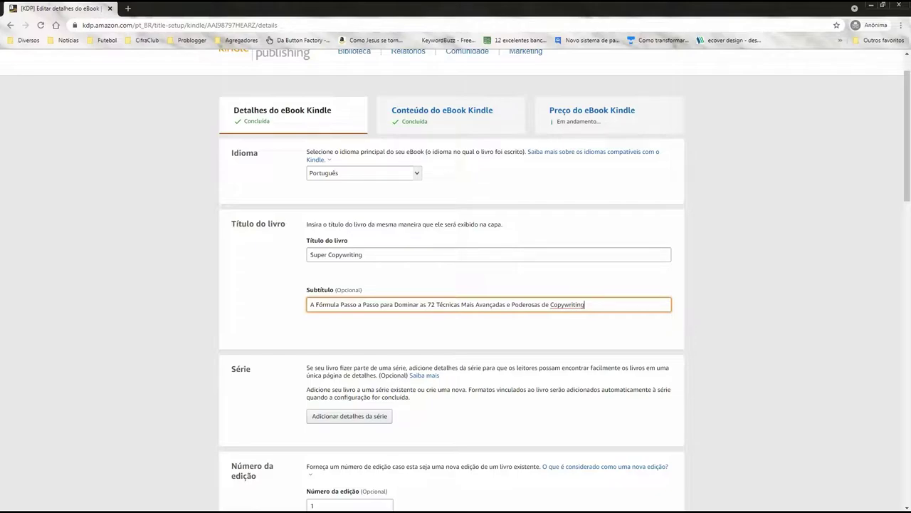
pyautogui.click(741, 306)
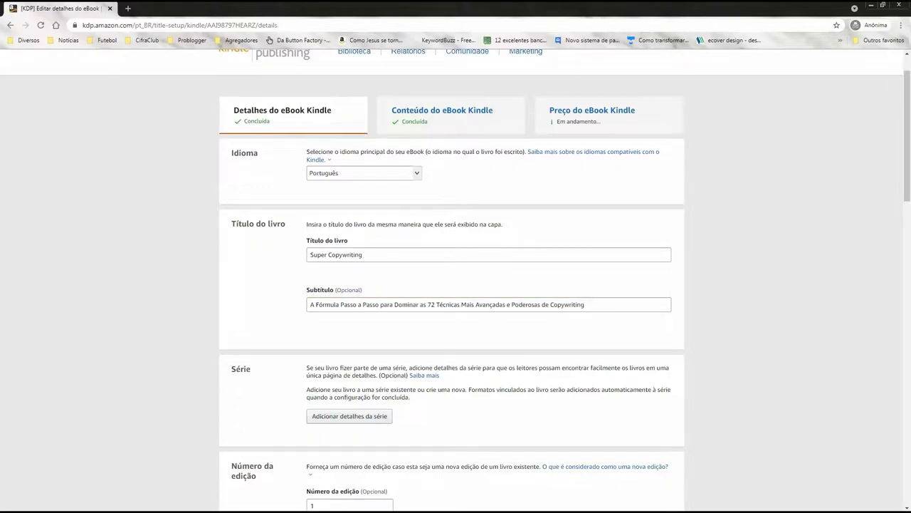
# - Review the book's description, keywords and categories, and recheck its title and subtitle
pyautogui.scroll(-6, 456, 285)
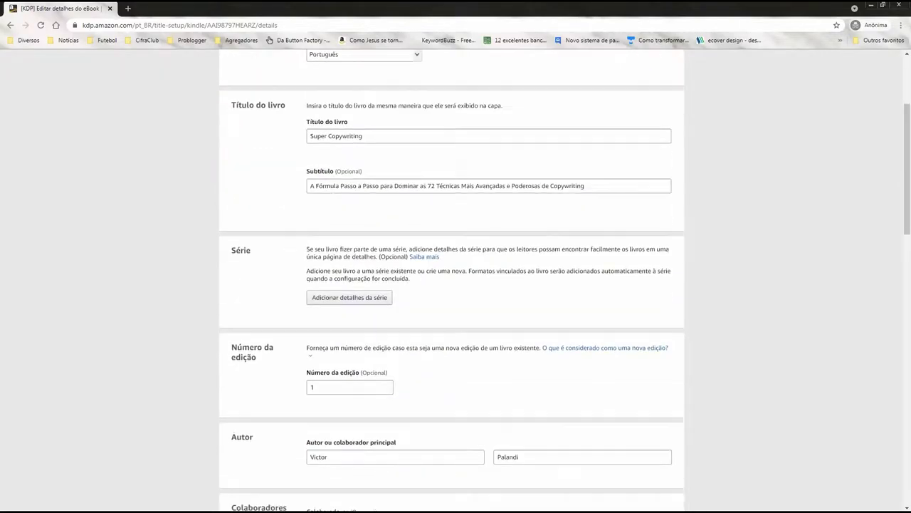
pyautogui.scroll(-2, 456, 284)
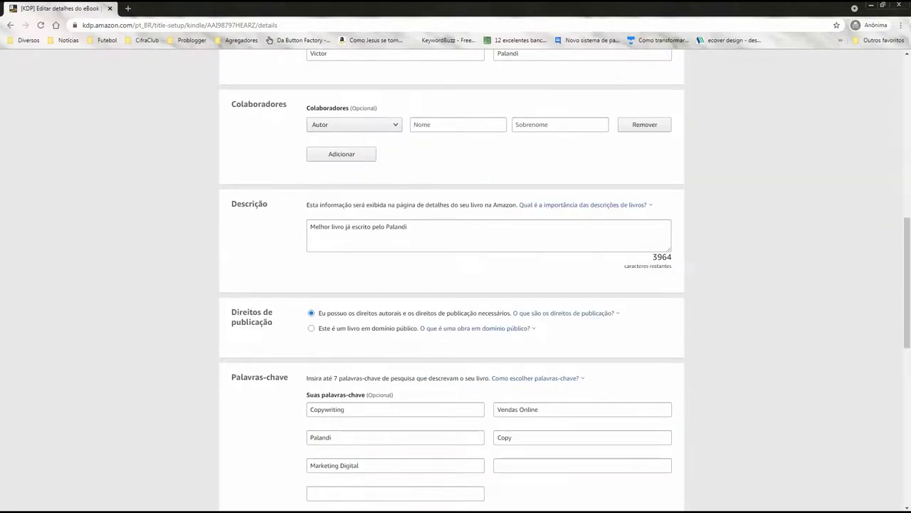
pyautogui.click(455, 236)
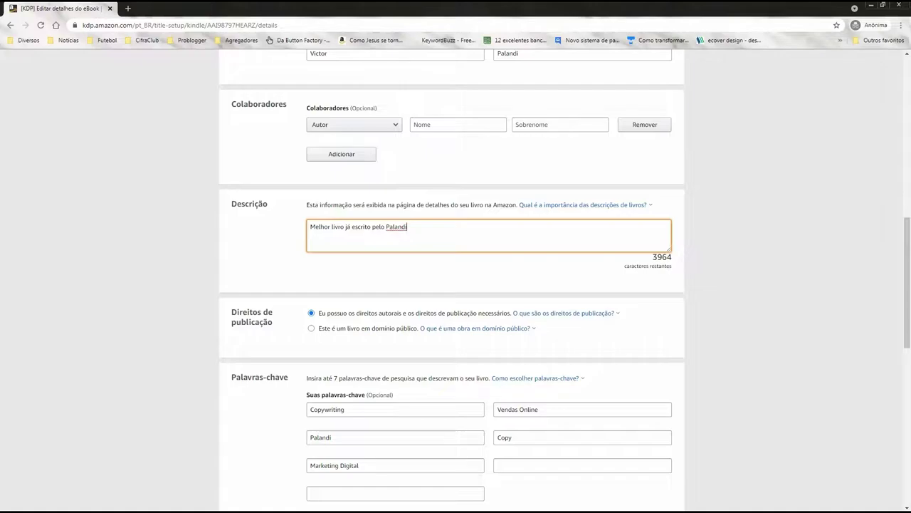
pyautogui.scroll(-3, 455, 285)
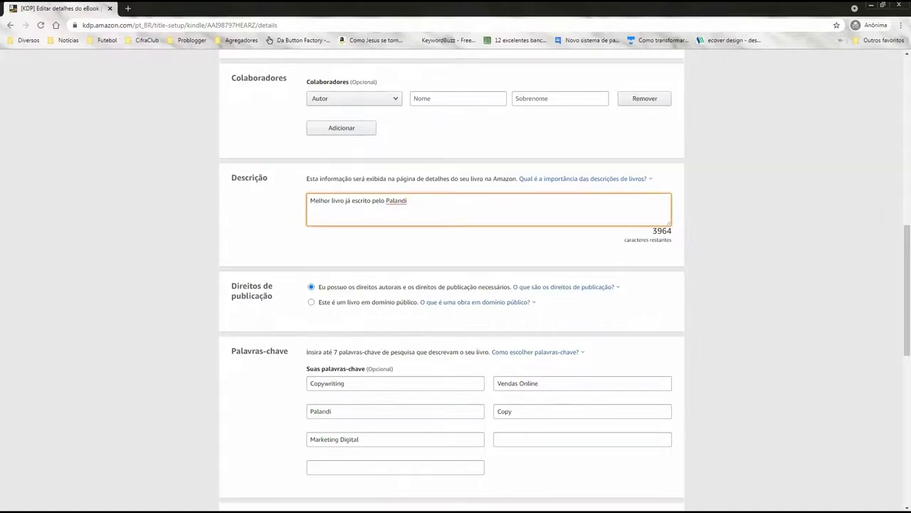
pyautogui.scroll(2, 456, 285)
pyautogui.scroll(-3, 456, 285)
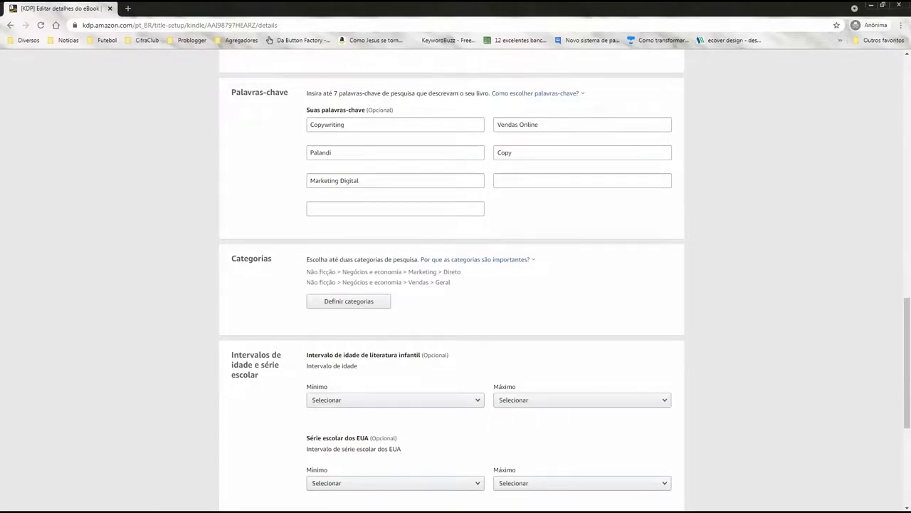
pyautogui.scroll(3, 455, 285)
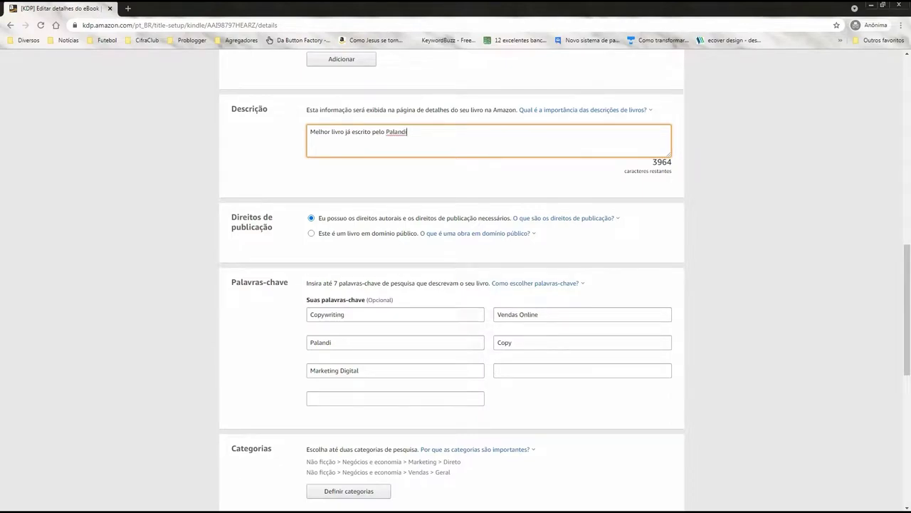
pyautogui.scroll(10, 456, 285)
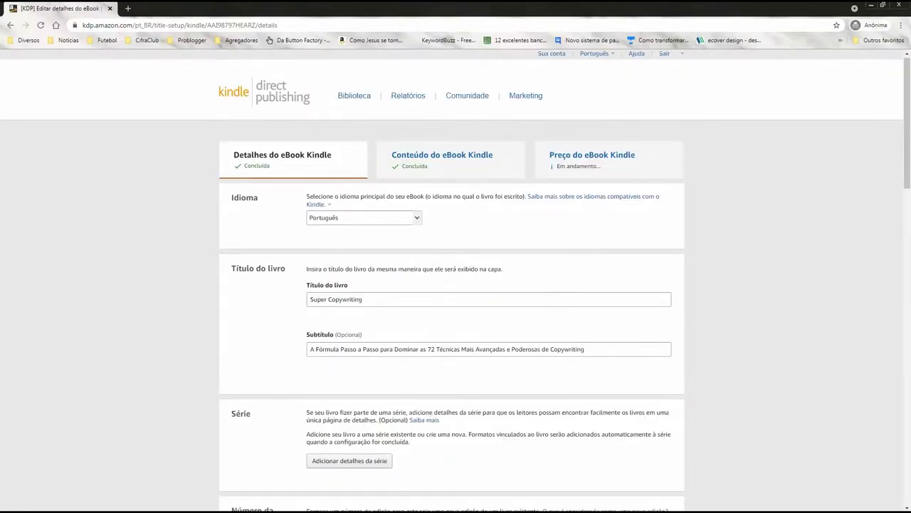
pyautogui.scroll(-1, 456, 285)
pyautogui.click(364, 254)
pyautogui.click(587, 304)
pyautogui.scroll(-1, 586, 304)
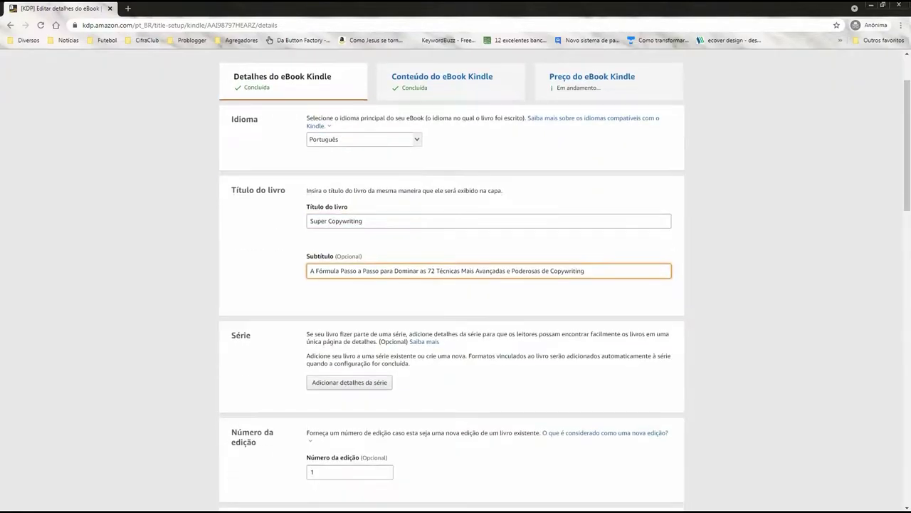
# - Review the eBook details from the description and keywords down to the age ranges and publication option
pyautogui.scroll(-10, 456, 285)
pyautogui.click(409, 227)
pyautogui.scroll(-1, 409, 227)
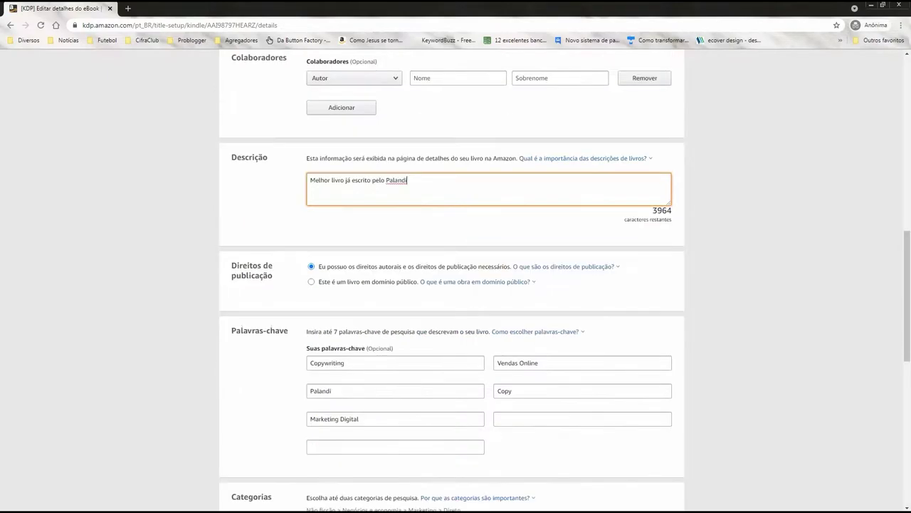
pyautogui.scroll(-2, 408, 220)
pyautogui.click(356, 219)
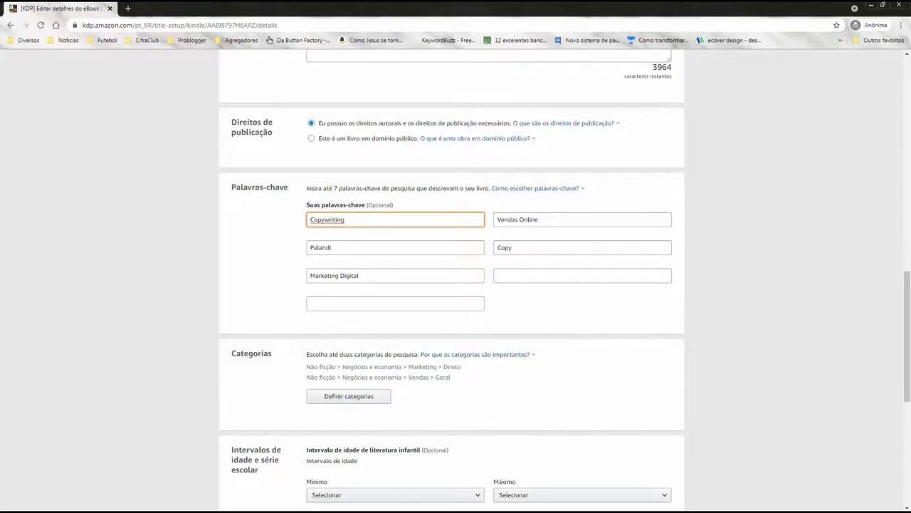
pyautogui.scroll(-1, 456, 285)
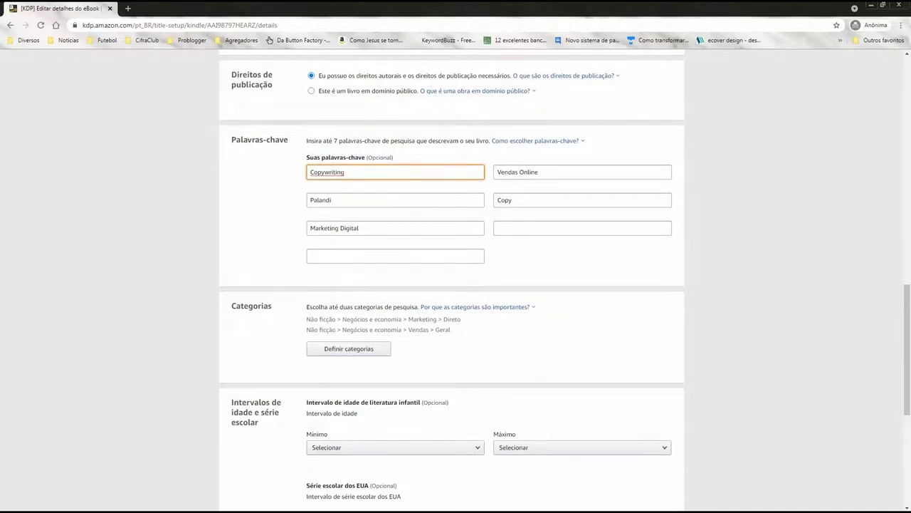
pyautogui.scroll(-5, 456, 285)
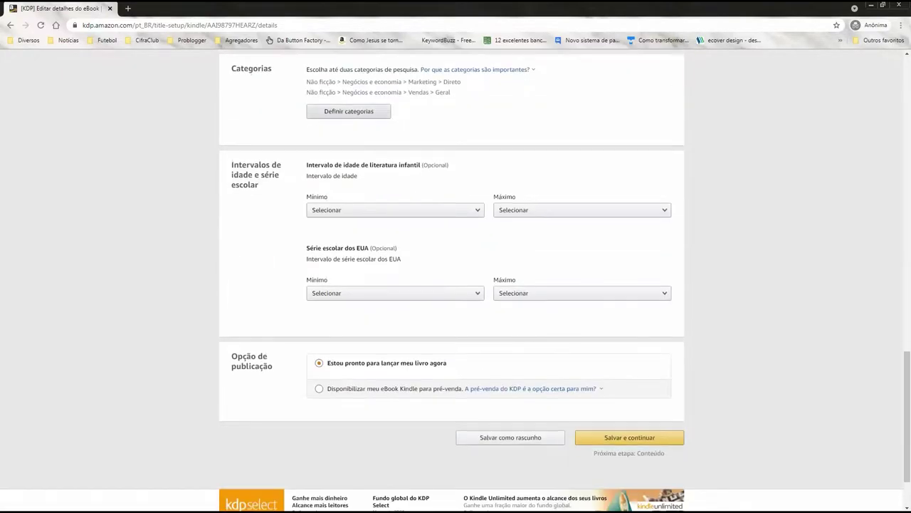
pyautogui.scroll(2, 456, 284)
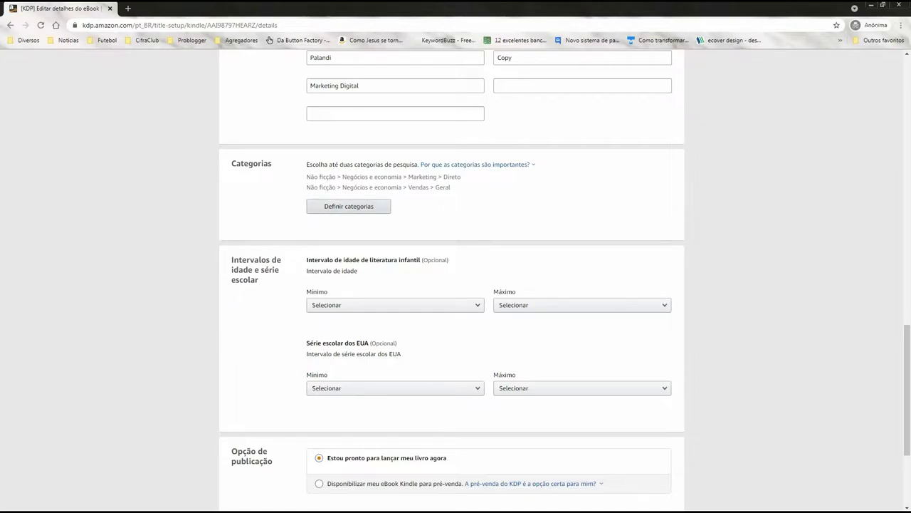
# - Open the book's category selection and expand Não ficção > Negócios e economia to view its subcategories
pyautogui.click(349, 206)
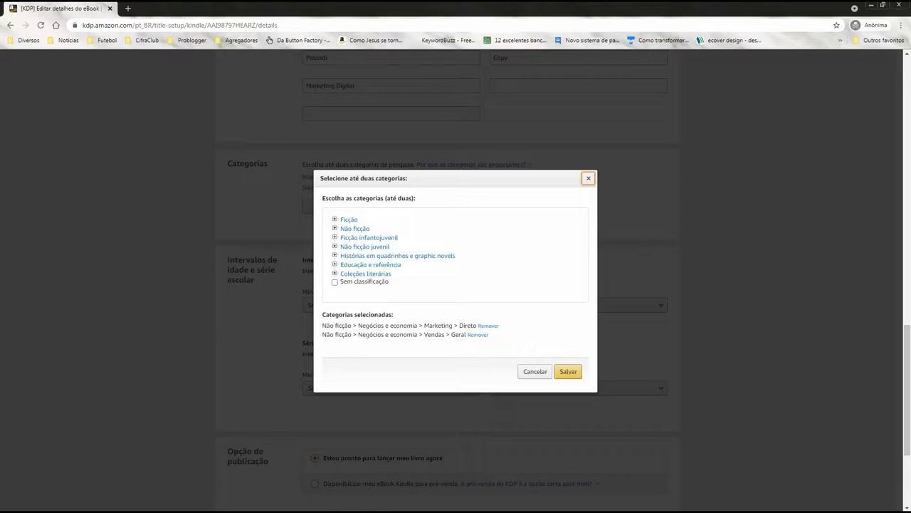
pyautogui.doubleClick(356, 229)
pyautogui.click(355, 229)
pyautogui.scroll(-2, 363, 243)
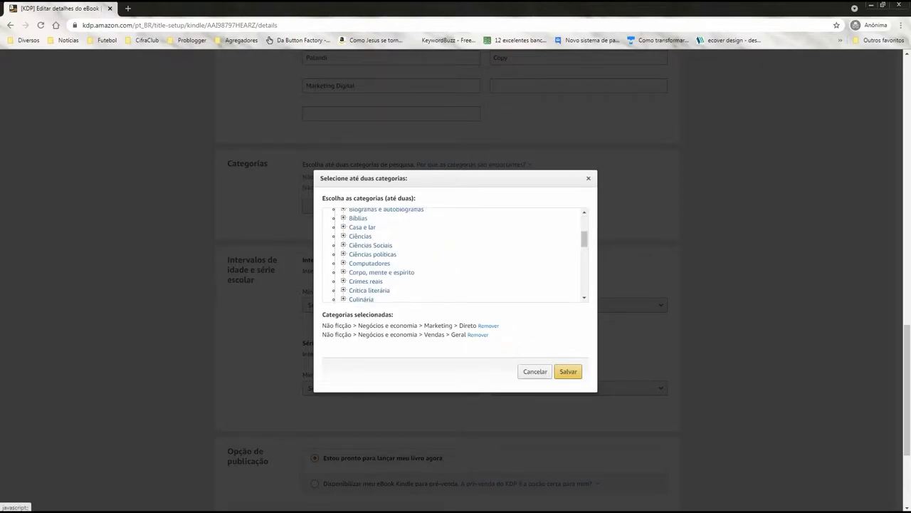
pyautogui.scroll(-5, 367, 252)
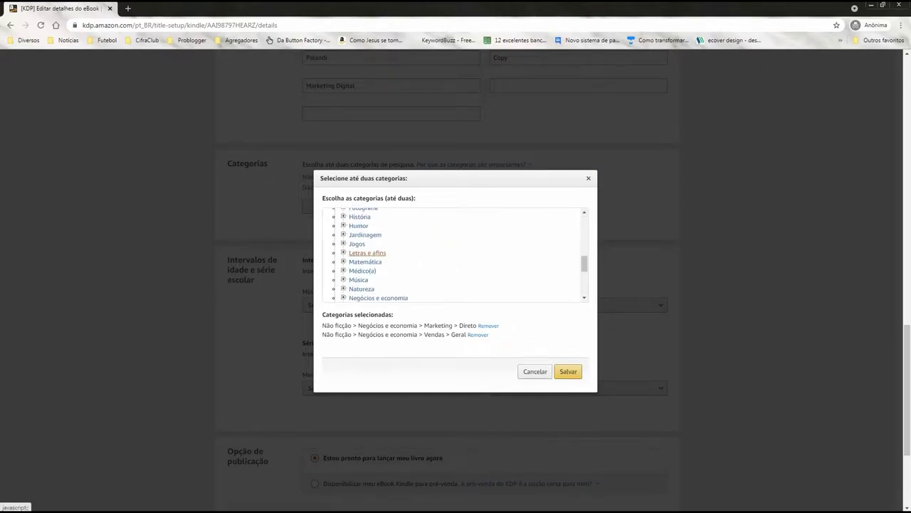
pyautogui.scroll(-4, 367, 252)
pyautogui.scroll(2, 368, 253)
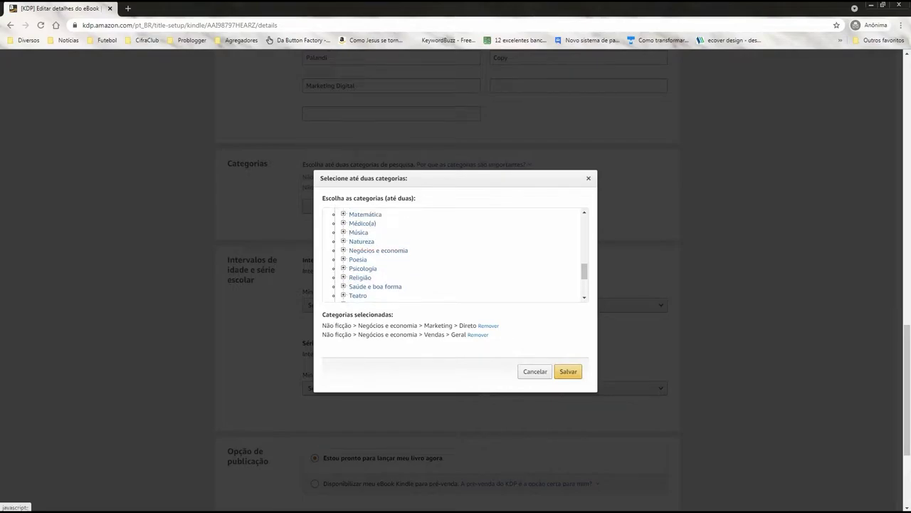
pyautogui.click(367, 251)
pyautogui.scroll(-3, 367, 253)
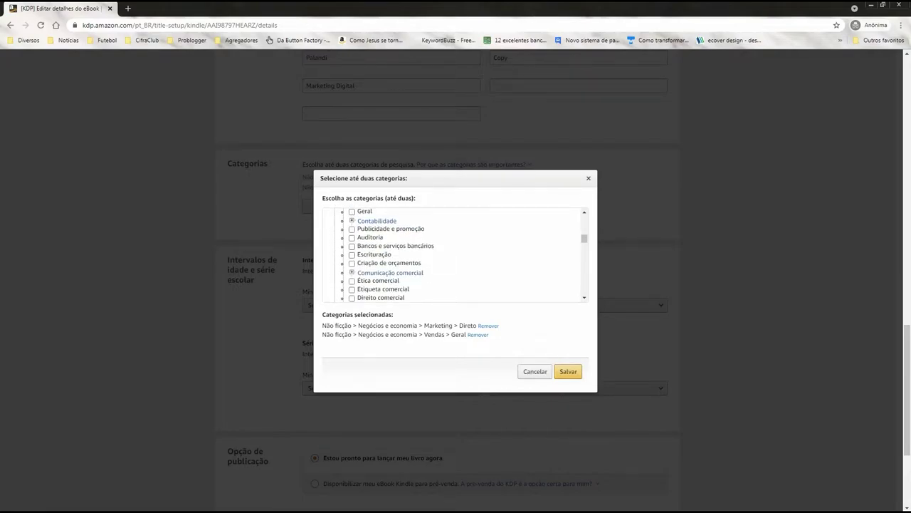
pyautogui.scroll(1, 367, 253)
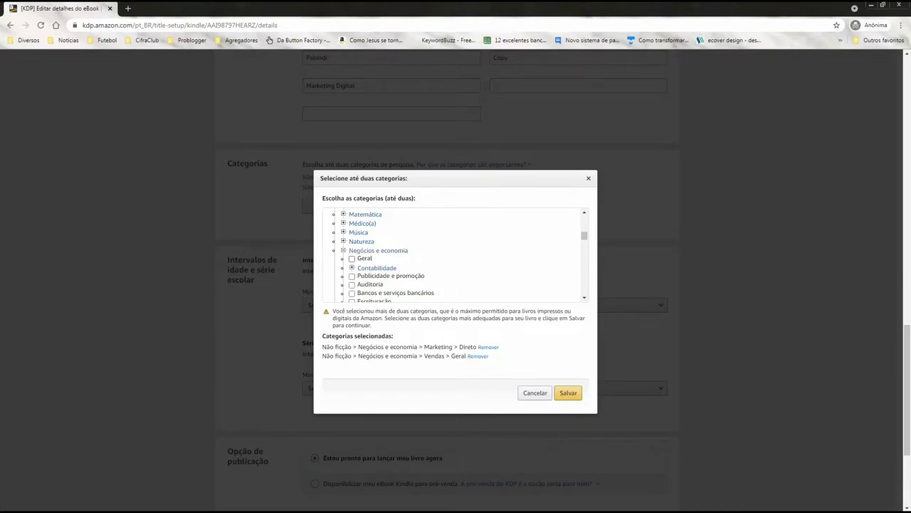
# - Expand Comunicação comercial, Carreiras and Economia within Negócios e economia to view their subcategories
pyautogui.scroll(-1, 378, 249)
pyautogui.click(352, 272)
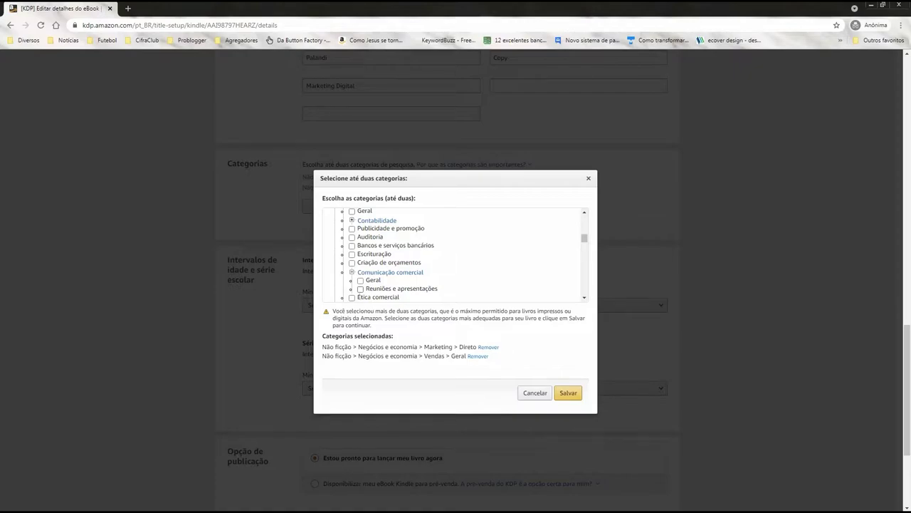
pyautogui.scroll(-1, 427, 255)
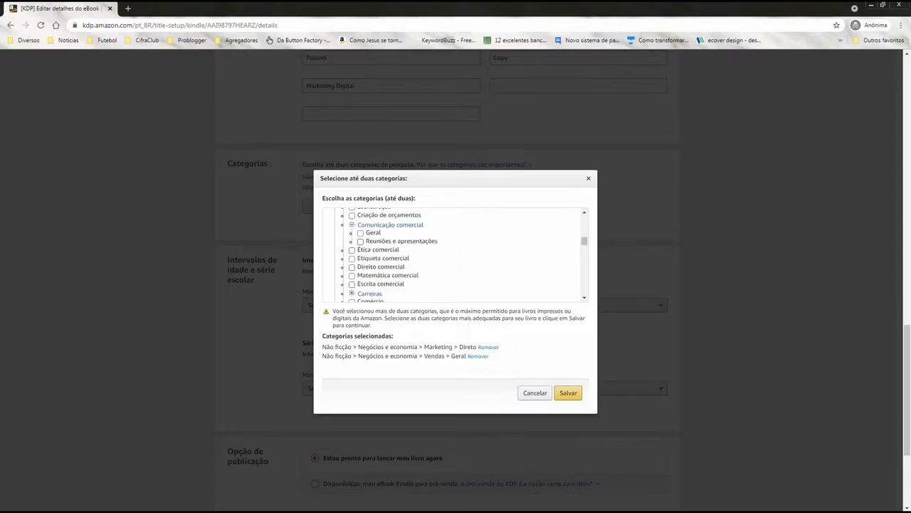
pyautogui.scroll(-1, 427, 254)
pyautogui.click(352, 246)
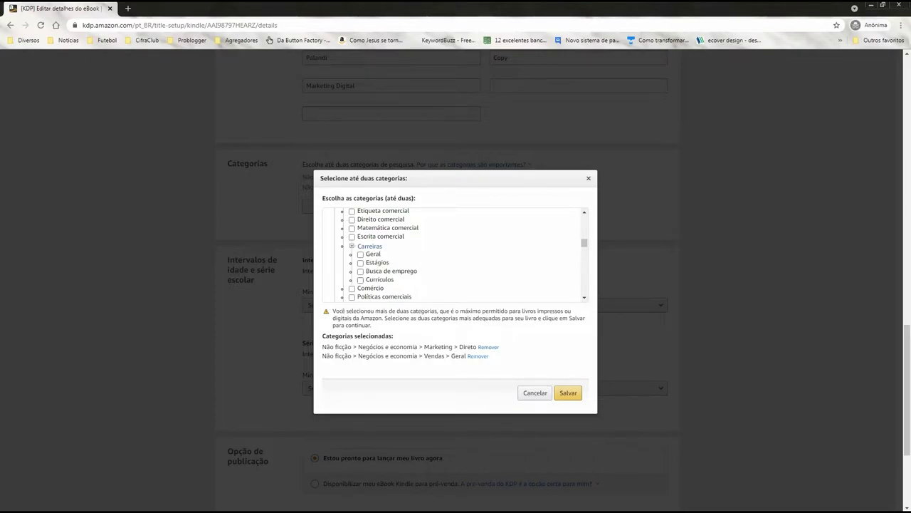
pyautogui.scroll(-4, 454, 254)
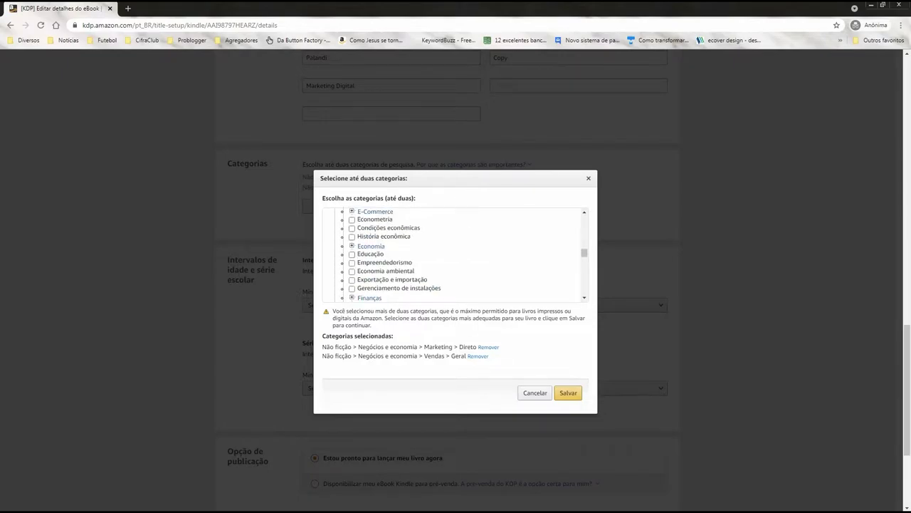
pyautogui.doubleClick(353, 246)
pyautogui.click(352, 246)
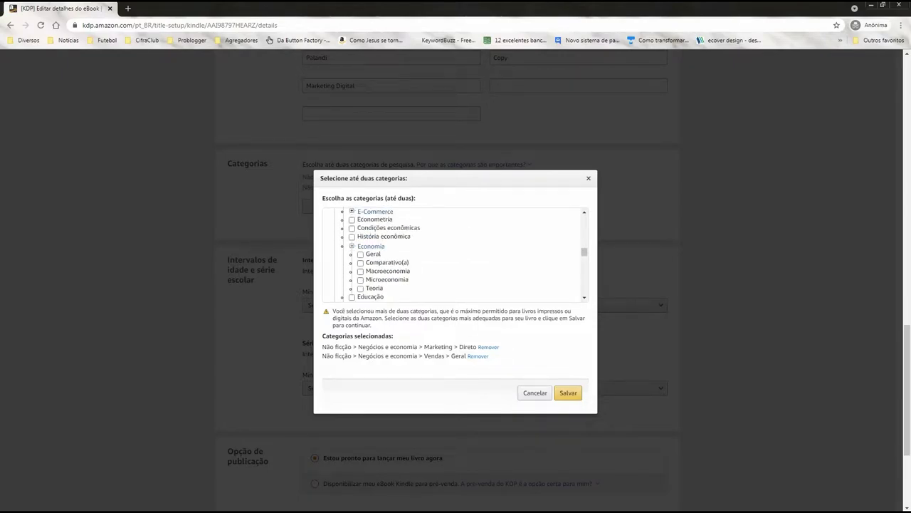
# - Look through the whole Não ficção category list, including the Negócios e economia options around Finanças and Marketing
pyautogui.scroll(-1, 453, 254)
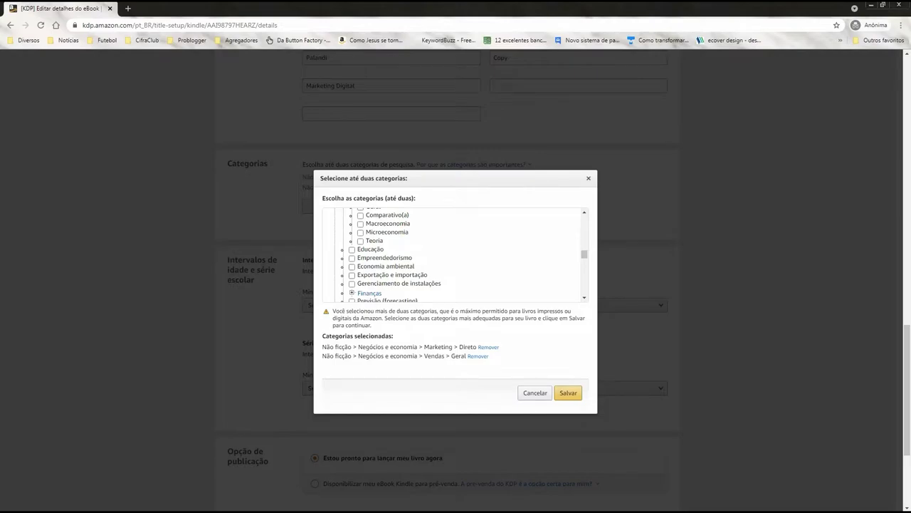
pyautogui.scroll(-2, 454, 255)
pyautogui.scroll(1, 454, 254)
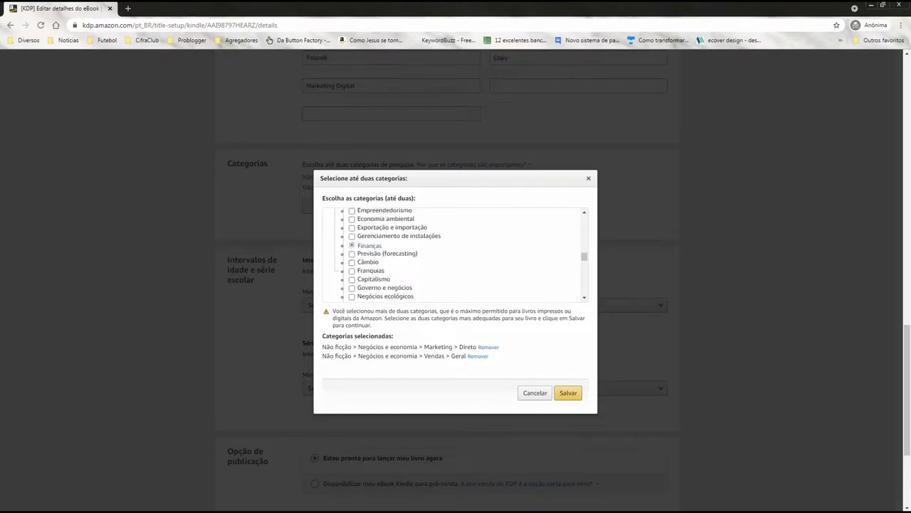
pyautogui.scroll(1, 454, 254)
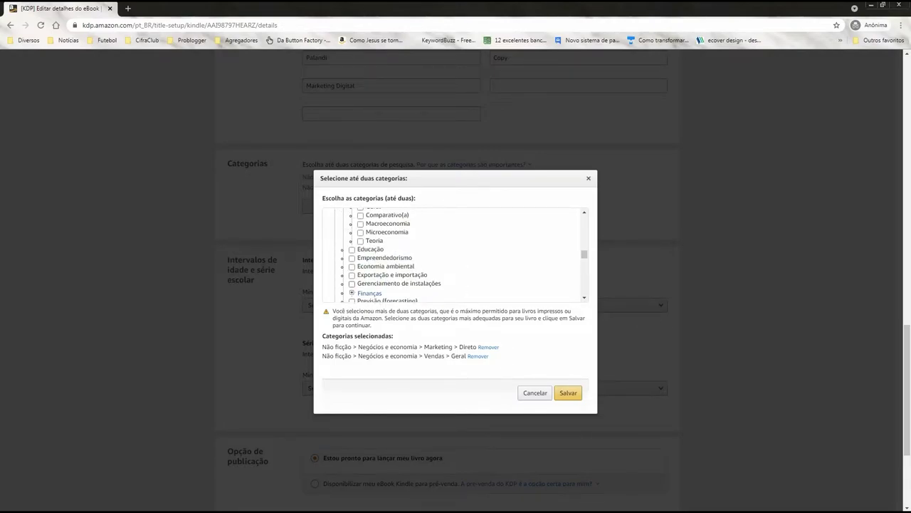
pyautogui.scroll(1, 454, 255)
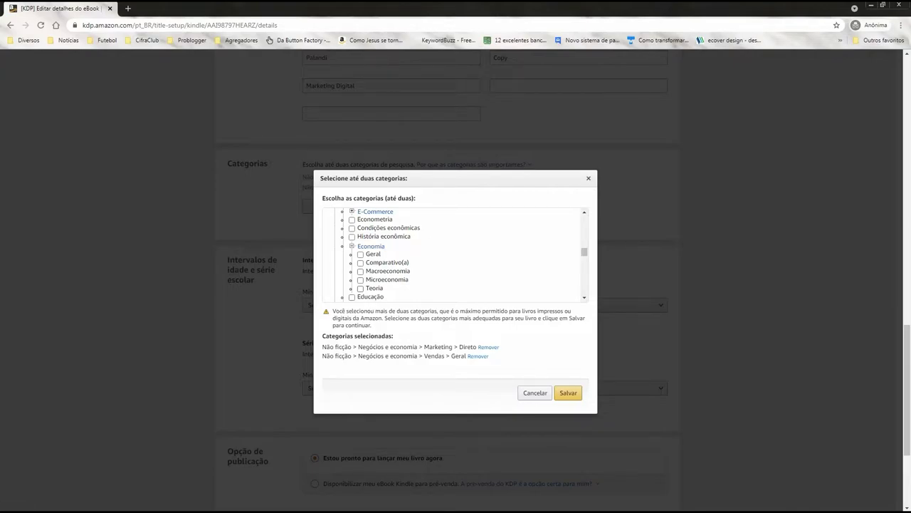
pyautogui.scroll(-5, 454, 254)
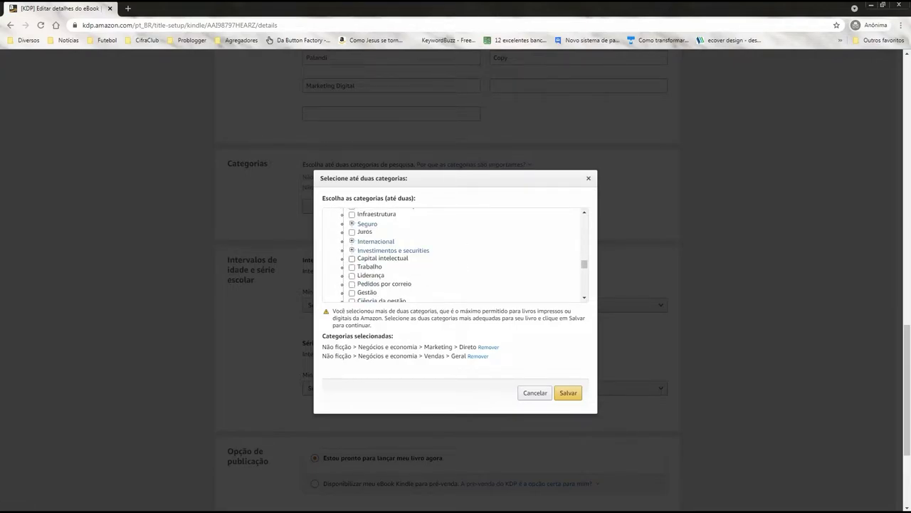
pyautogui.scroll(-3, 453, 254)
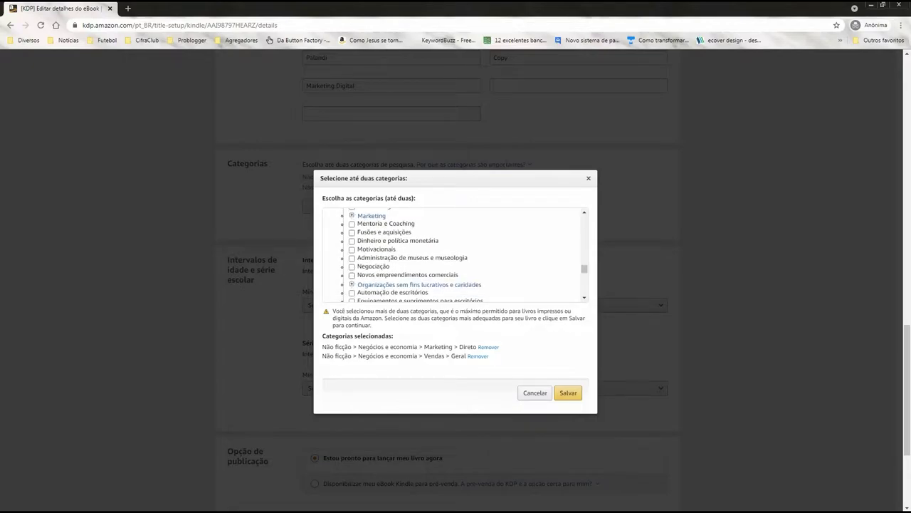
pyautogui.scroll(7, 371, 284)
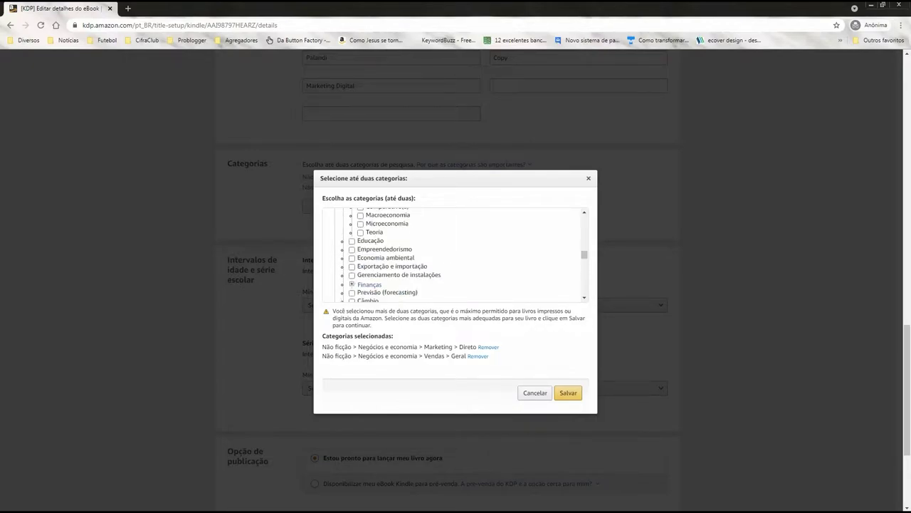
pyautogui.scroll(10, 371, 295)
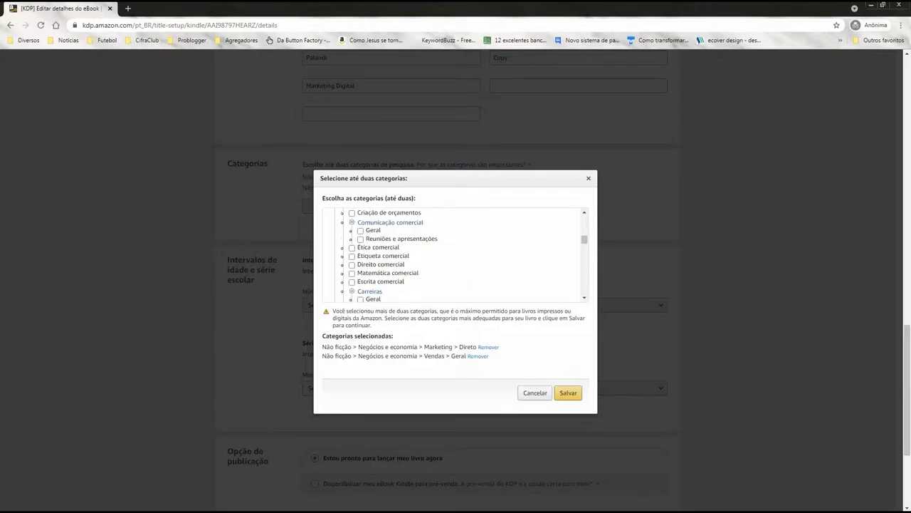
pyautogui.scroll(10, 370, 298)
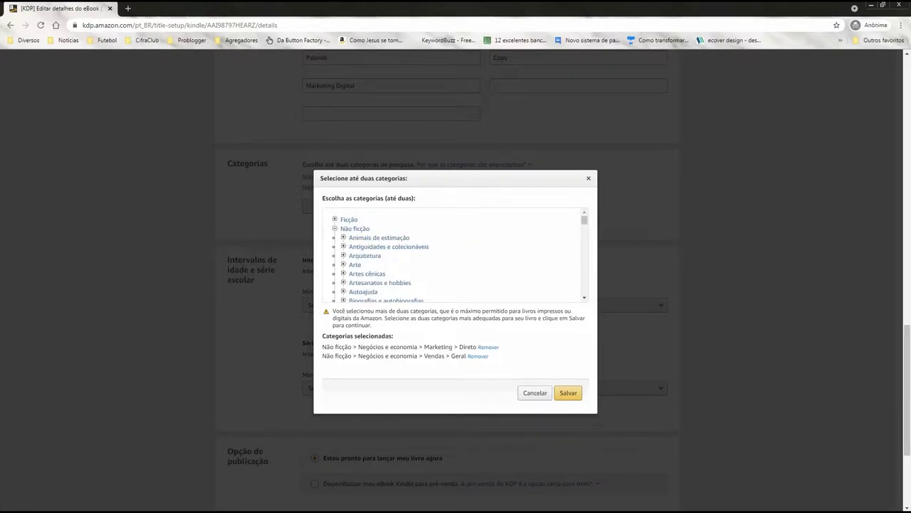
pyautogui.scroll(-20, 371, 285)
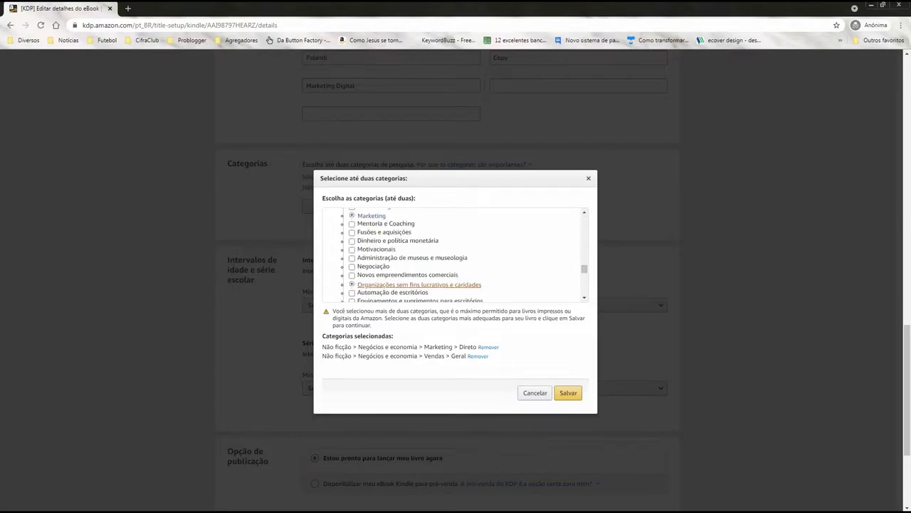
pyautogui.scroll(-5, 375, 265)
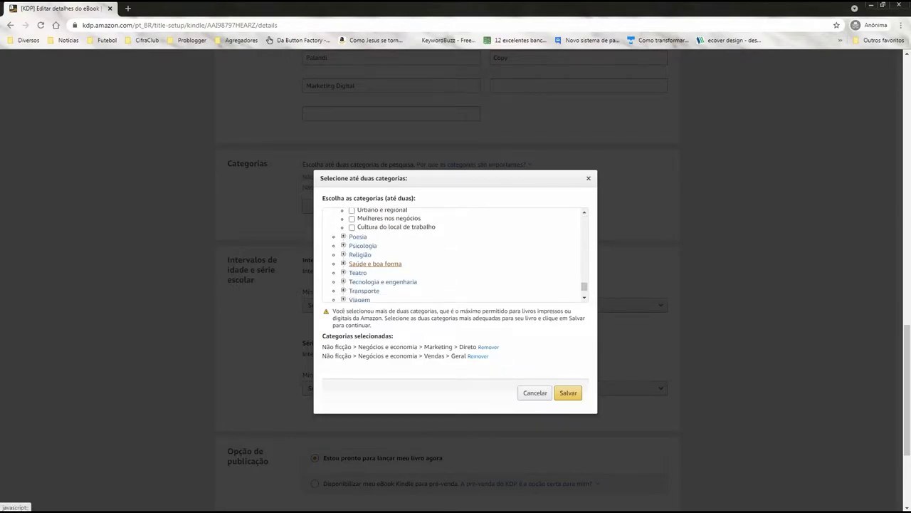
# - Expand Mercado imobiliário and Tributação within Negócios e economia and look over the remaining Não ficção categories
pyautogui.scroll(3, 376, 265)
pyautogui.click(376, 280)
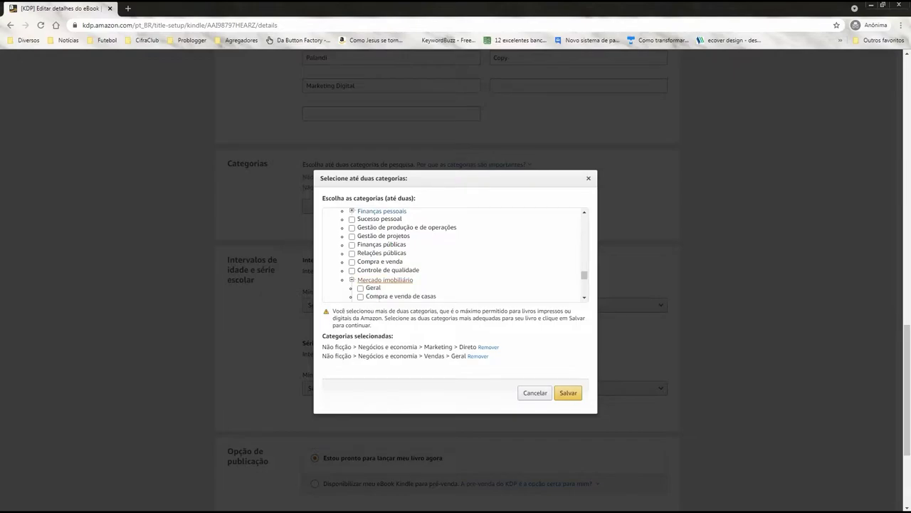
pyautogui.scroll(-2, 375, 274)
pyautogui.scroll(-2, 453, 254)
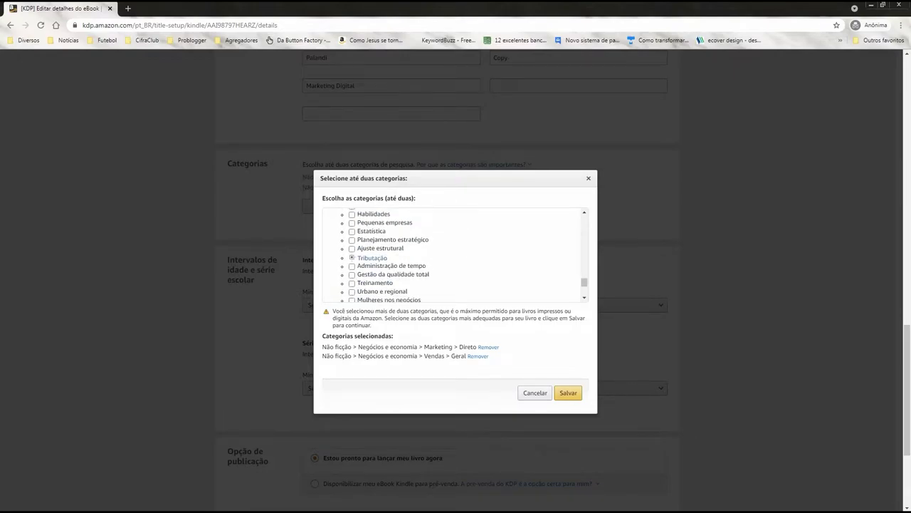
pyautogui.click(372, 258)
pyautogui.scroll(-2, 373, 258)
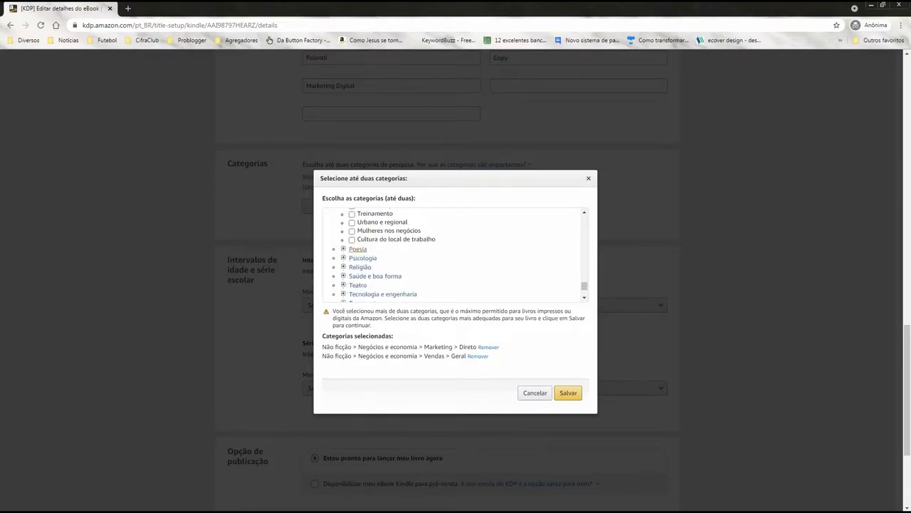
pyautogui.scroll(-1, 359, 264)
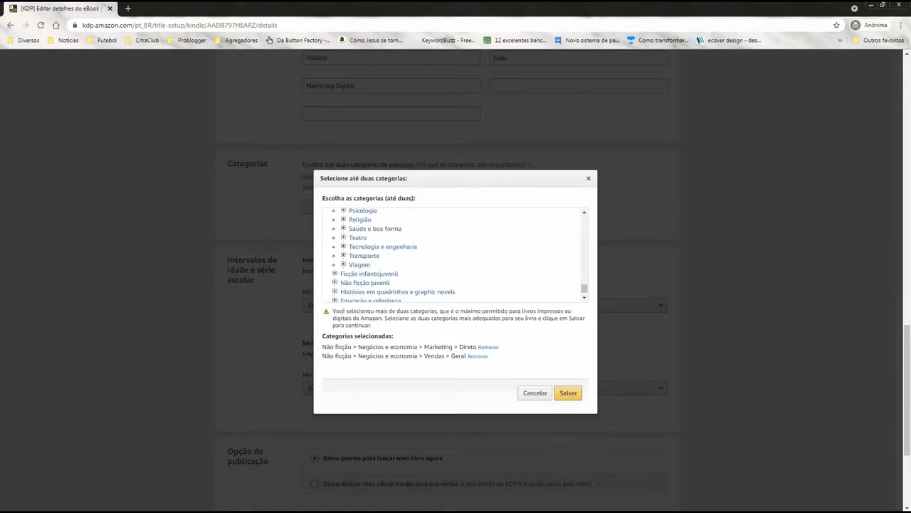
# - Expand the Teatro category and its Americano(a), Asiático(a) and Europeu/europeia groups to view their subcategories
pyautogui.click(357, 237)
pyautogui.click(374, 263)
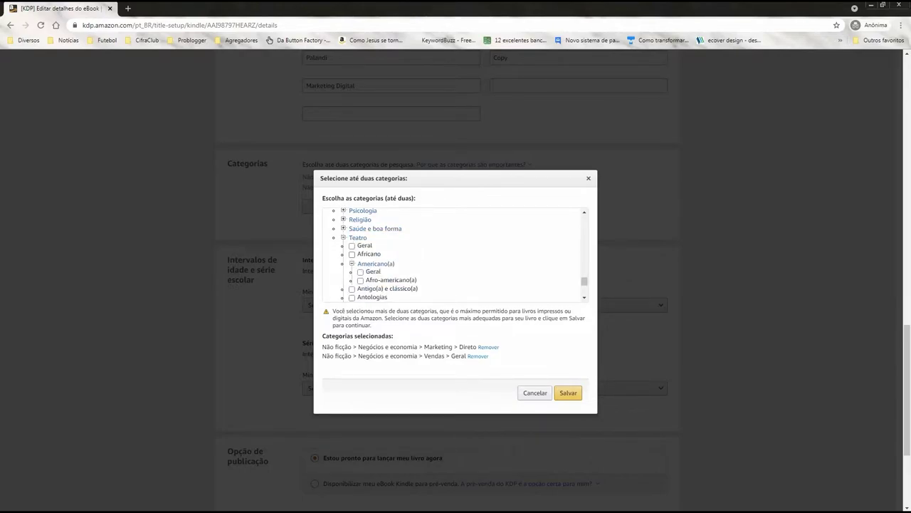
pyautogui.scroll(-1, 373, 262)
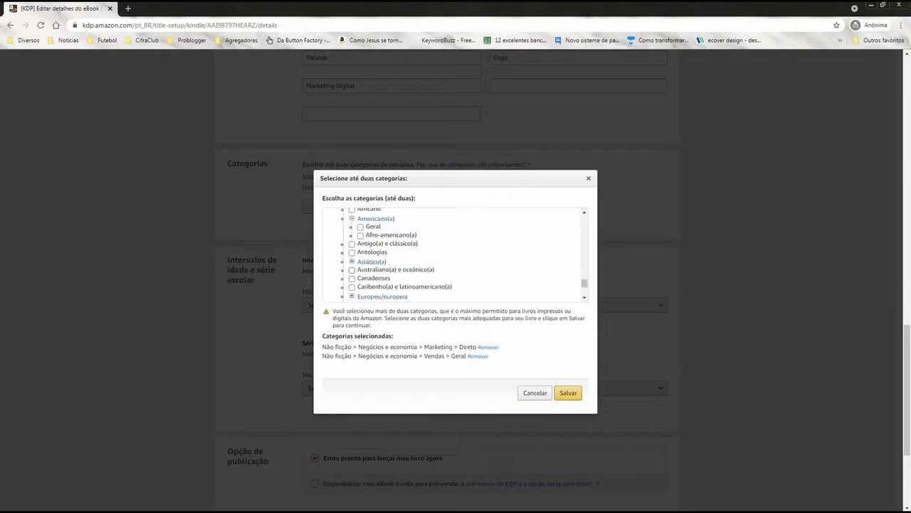
pyautogui.click(372, 259)
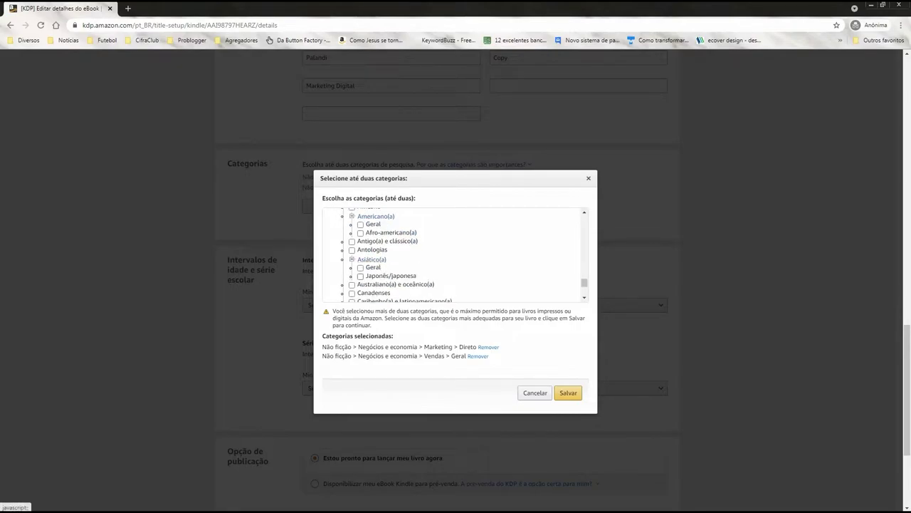
pyautogui.scroll(-2, 400, 254)
pyautogui.click(382, 263)
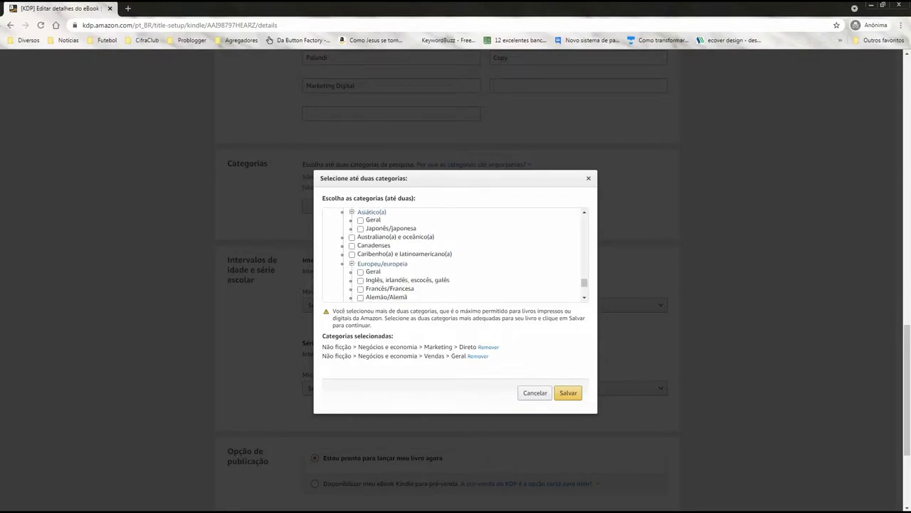
# - Leave the category selection without saving changes, and save the eBook details to continue to the content stage
pyautogui.scroll(-2, 382, 263)
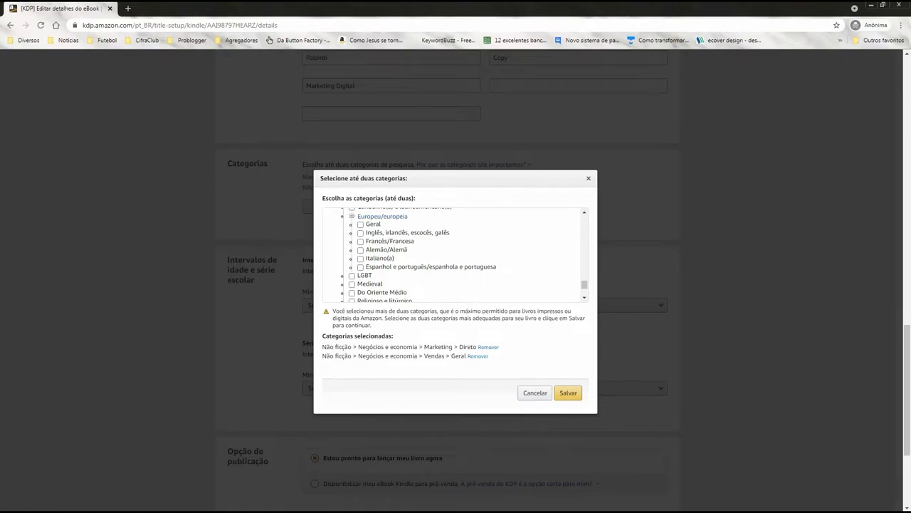
pyautogui.scroll(-2, 427, 254)
pyautogui.scroll(-2, 456, 254)
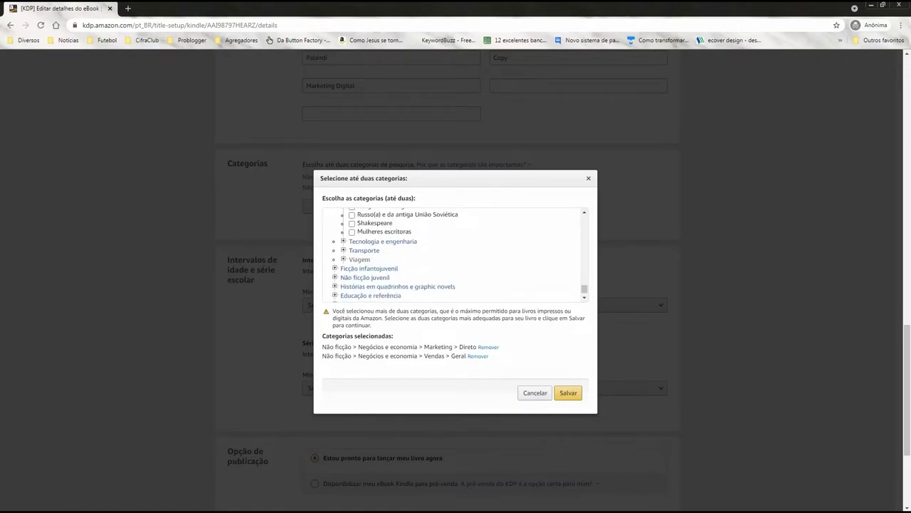
pyautogui.click(535, 392)
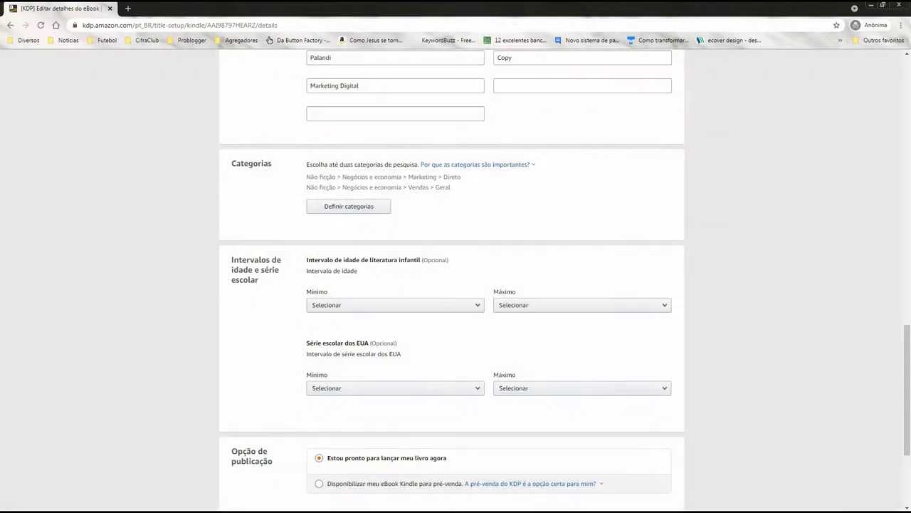
pyautogui.scroll(-3, 535, 392)
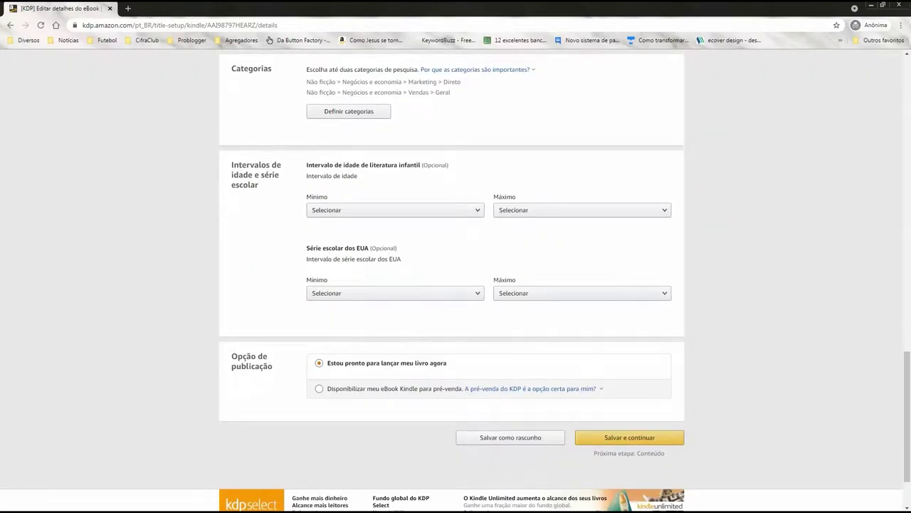
pyautogui.click(588, 440)
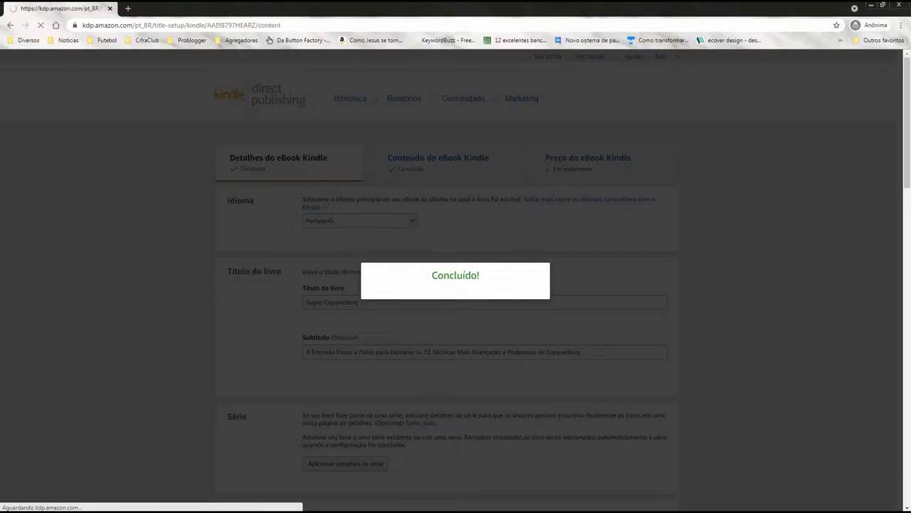
# - Review the compatible file types and the manuscript, cover, preview and ISBN sections, and save the content to continue to pricing
pyautogui.scroll(-1, 456, 284)
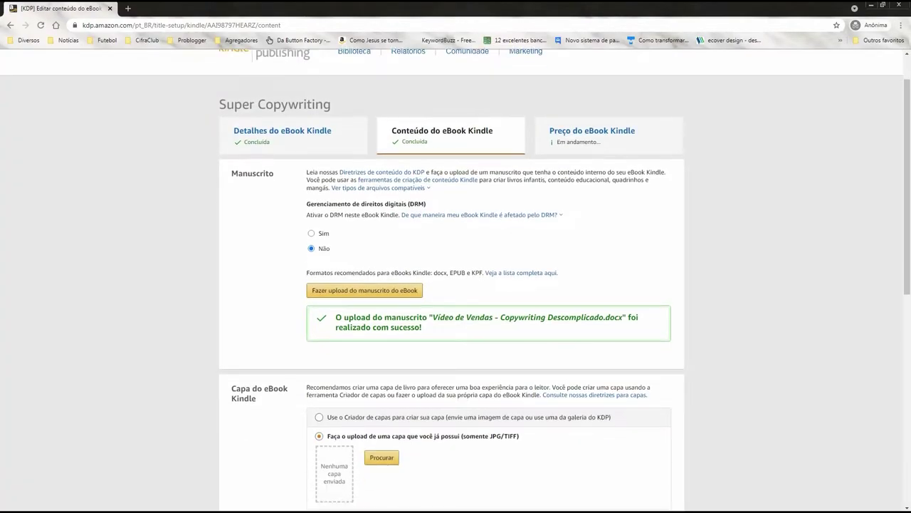
pyautogui.click(381, 188)
pyautogui.click(381, 188)
pyautogui.scroll(-1, 456, 285)
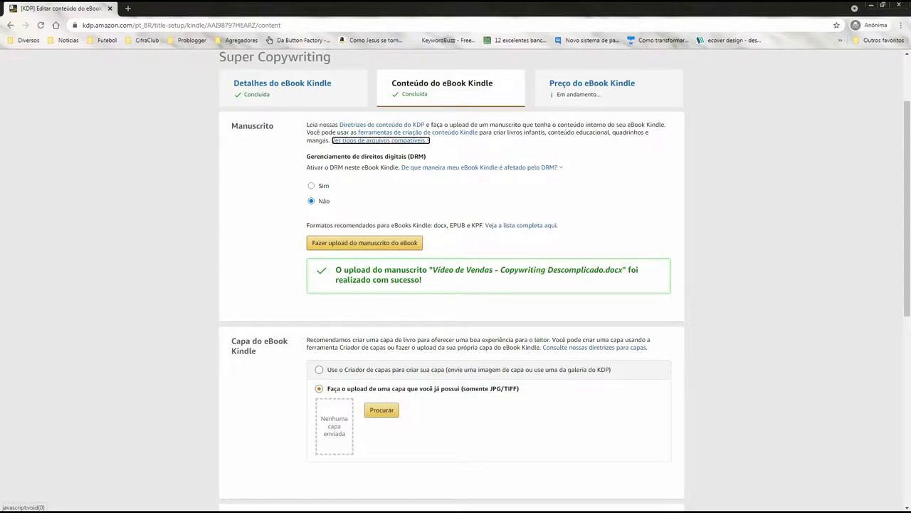
pyautogui.scroll(-3, 455, 285)
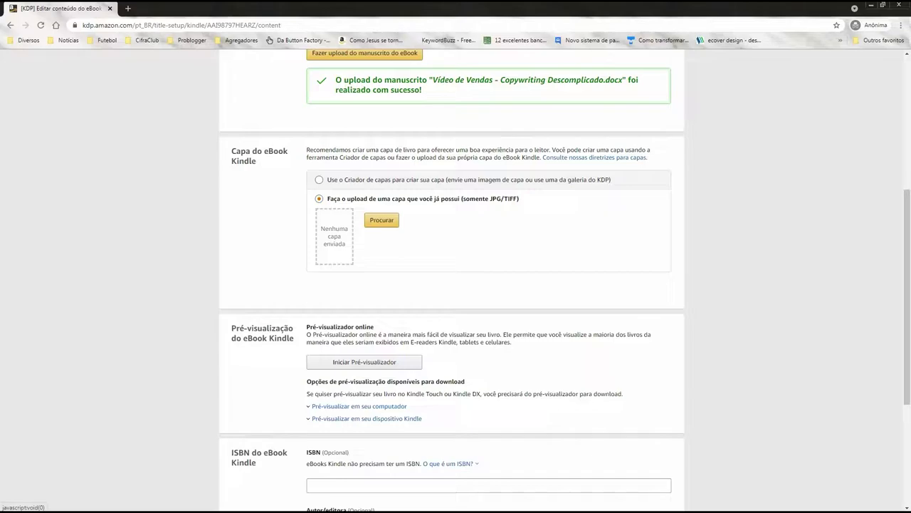
pyautogui.scroll(-3, 456, 285)
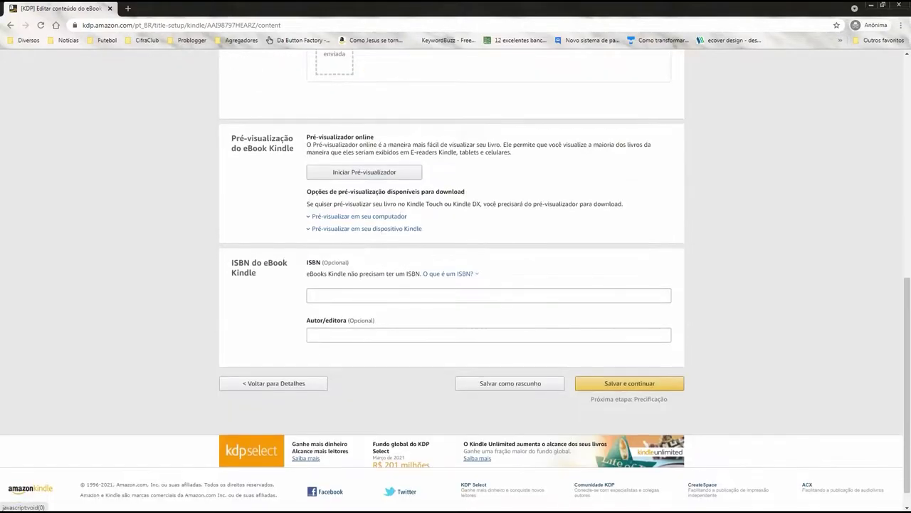
pyautogui.click(629, 383)
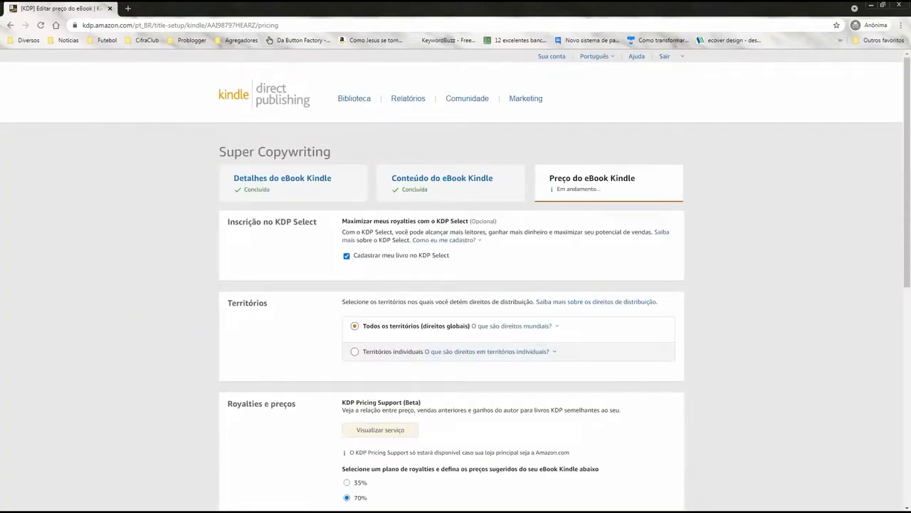
# - Review the KDP Select, territory and royalty settings, the primary store options and the suggested price for Amazon.com.br
pyautogui.scroll(-2, 456, 279)
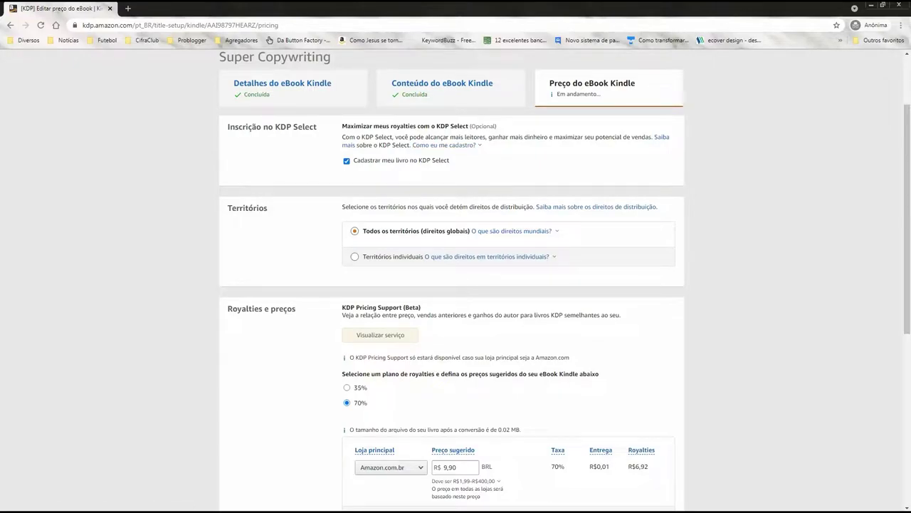
pyautogui.scroll(-1, 456, 285)
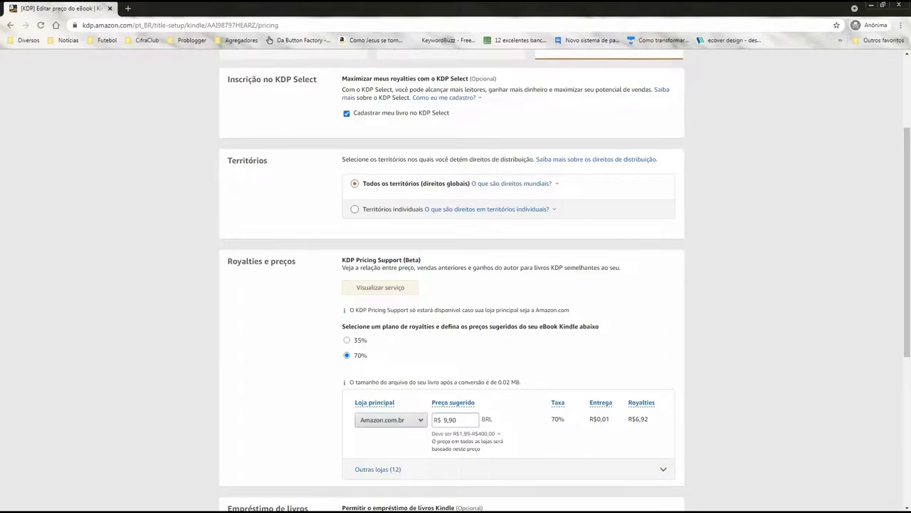
pyautogui.click(391, 420)
pyautogui.click(391, 388)
pyautogui.scroll(-3, 455, 285)
pyautogui.scroll(2, 456, 285)
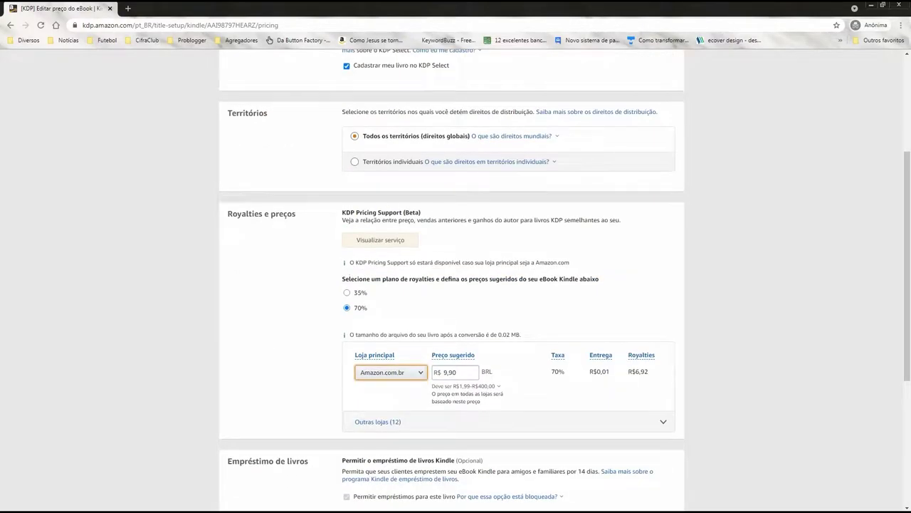
pyautogui.moveTo(462, 373); pyautogui.dragTo(442, 372)
# - Look over the whole pricing page down to the terms and conditions, and show the explanation of individual territory rights
pyautogui.scroll(3, 455, 284)
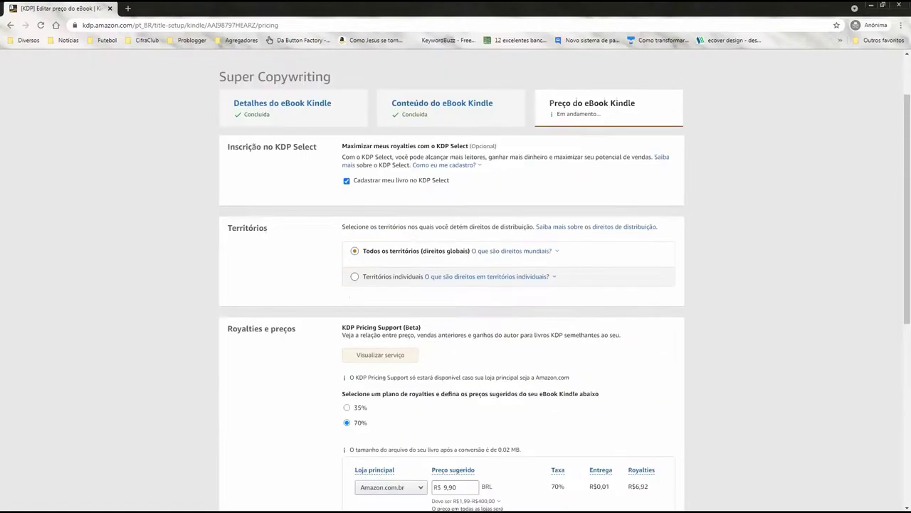
pyautogui.scroll(-2, 456, 285)
pyautogui.scroll(2, 456, 285)
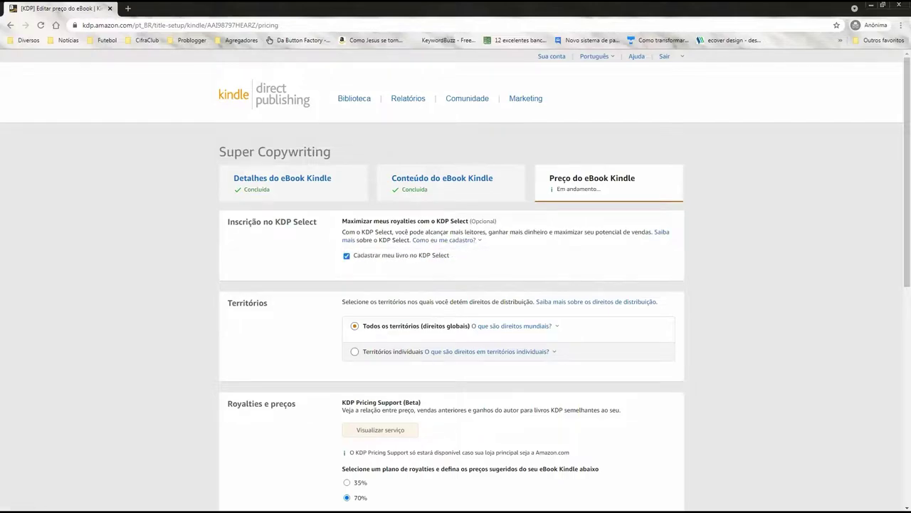
pyautogui.scroll(-3, 456, 284)
pyautogui.scroll(-3, 455, 284)
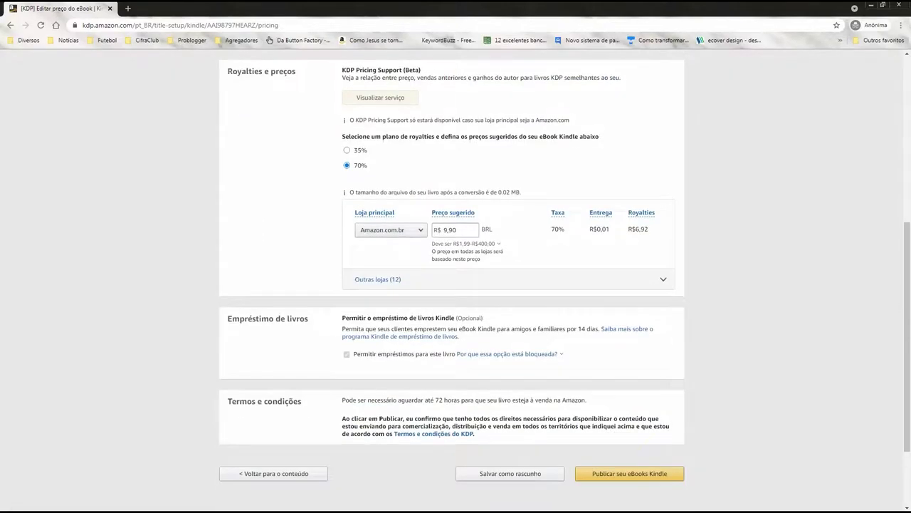
pyautogui.scroll(4, 455, 285)
pyautogui.scroll(3, 456, 284)
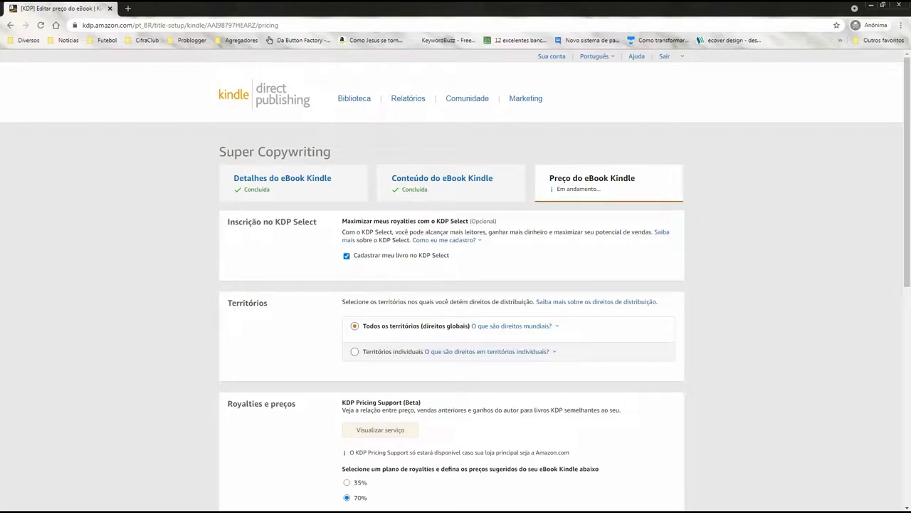
pyautogui.moveTo(488, 352)
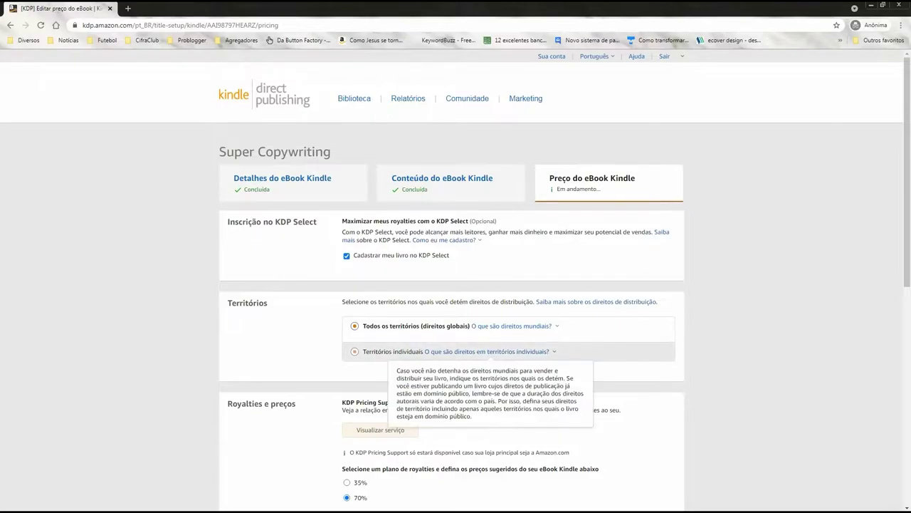
pyautogui.click(388, 362)
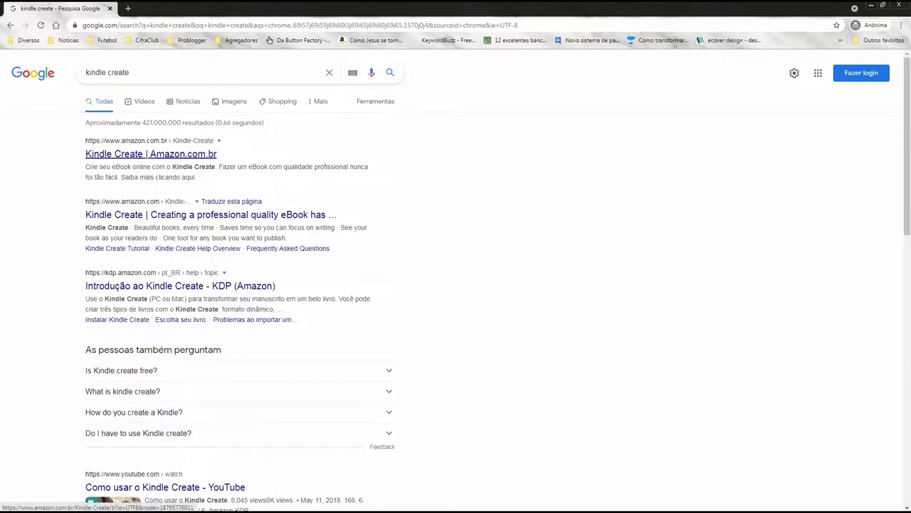
# - Open the Amazon.com.br Kindle Create result in a new tab and read through KDP's Introdução ao Kindle Create help page
pyautogui.keyDown('ctrl'); pyautogui.click(151, 154); pyautogui.keyUp('ctrl')
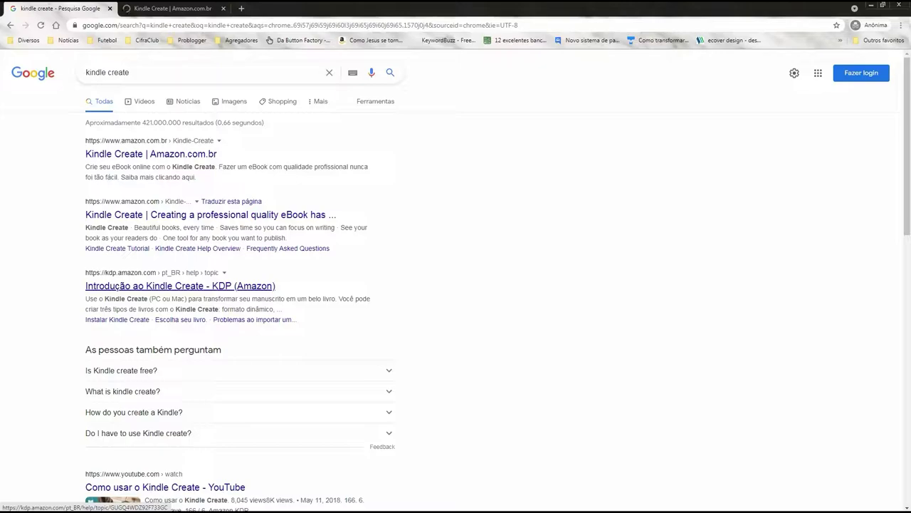
pyautogui.click(181, 285)
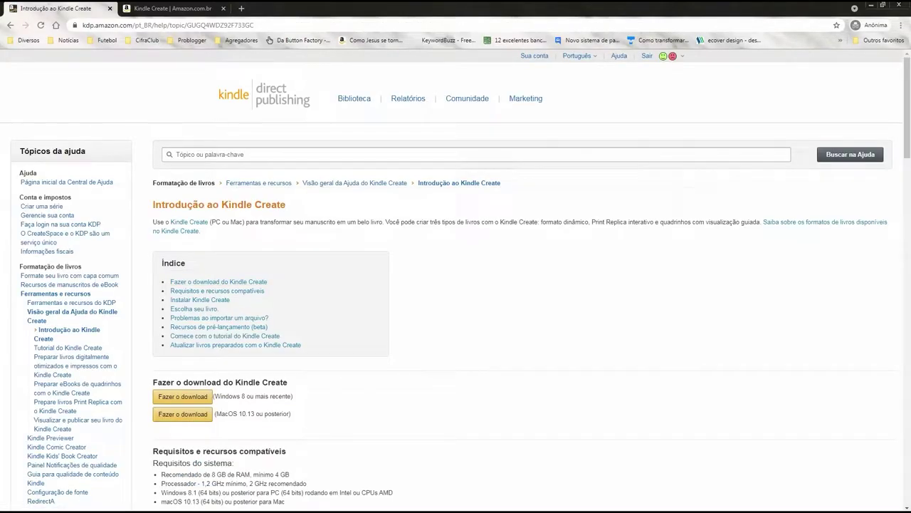
pyautogui.scroll(-3, 456, 285)
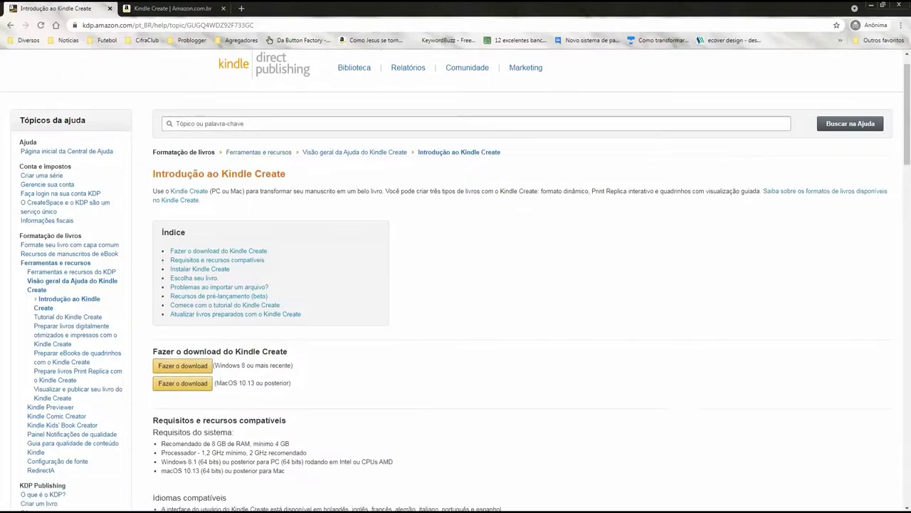
pyautogui.scroll(-4, 456, 285)
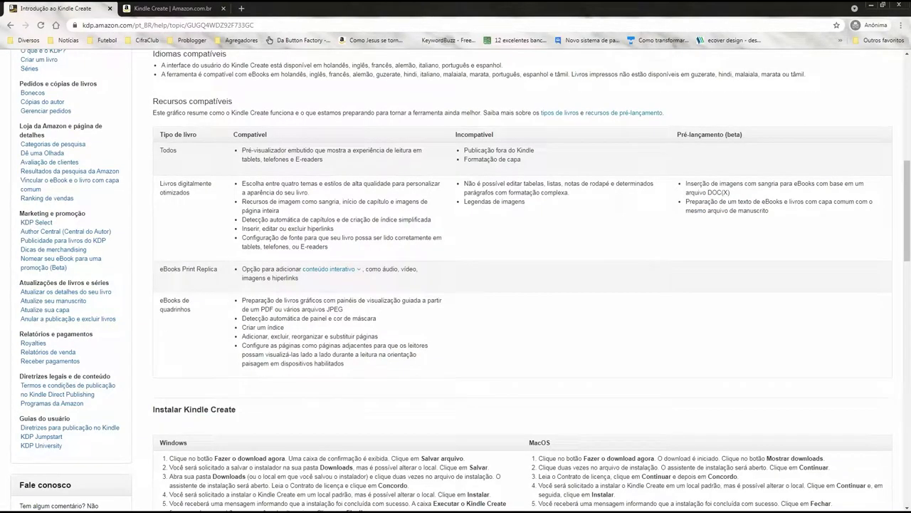
pyautogui.scroll(-8, 455, 285)
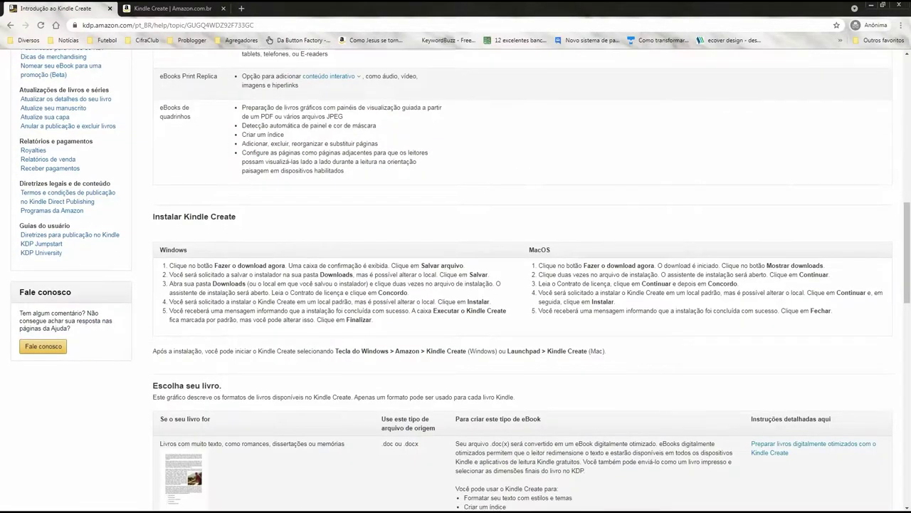
pyautogui.scroll(-11, 456, 284)
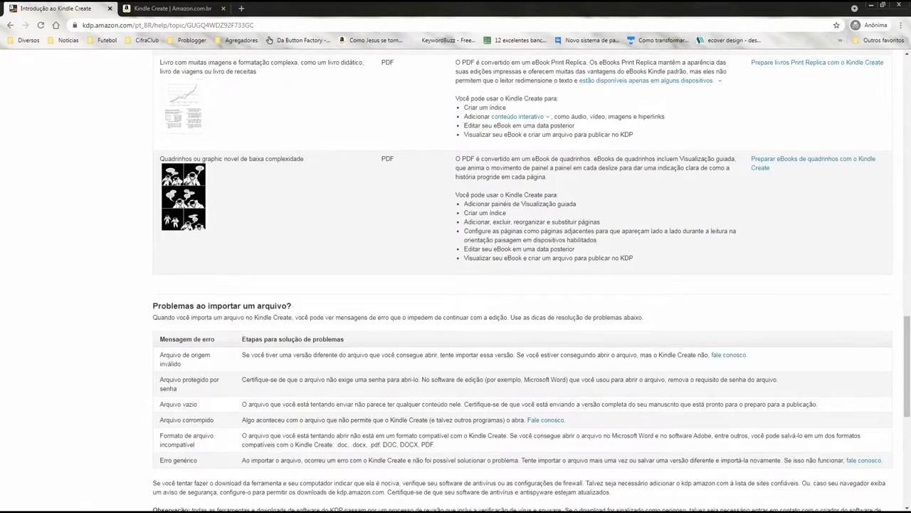
pyautogui.scroll(15, 455, 284)
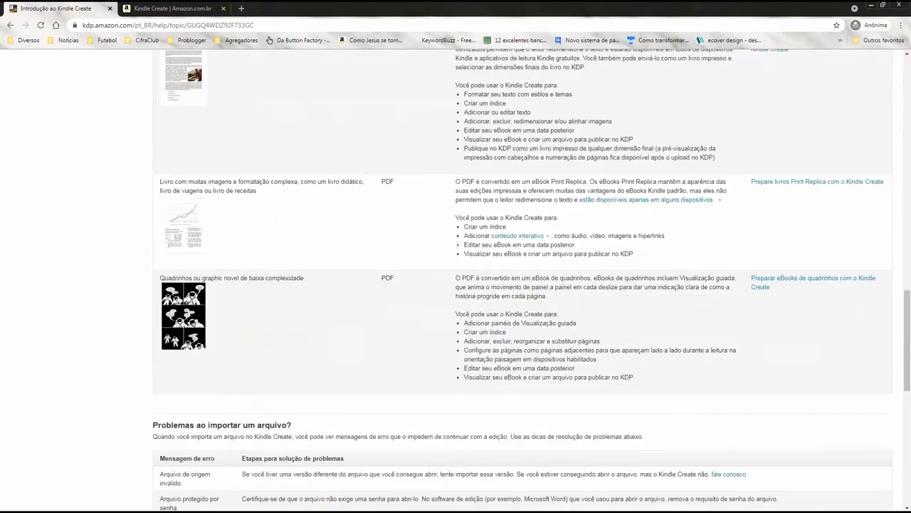
pyautogui.scroll(9, 456, 285)
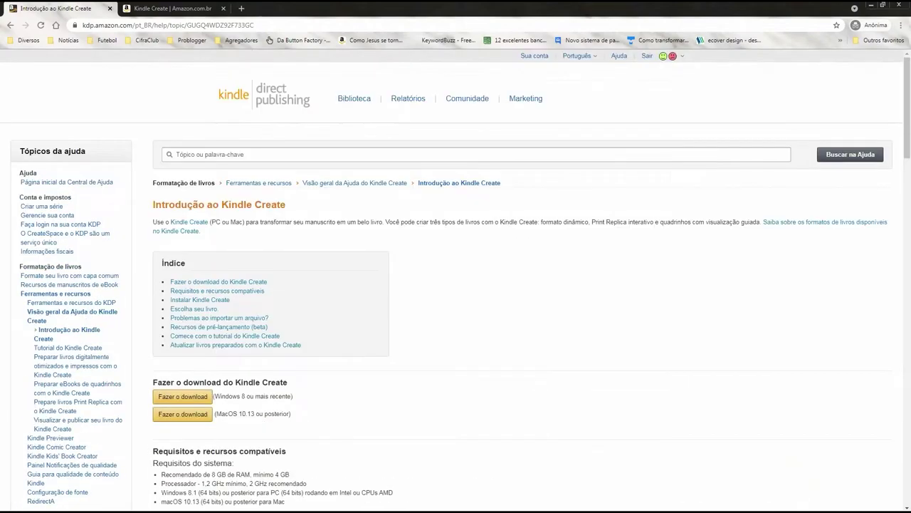
pyautogui.scroll(-2, 78, 313)
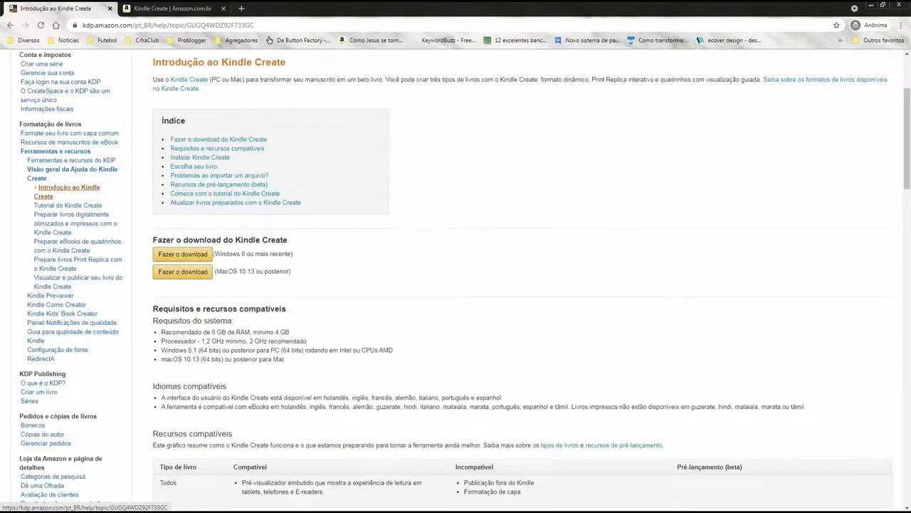